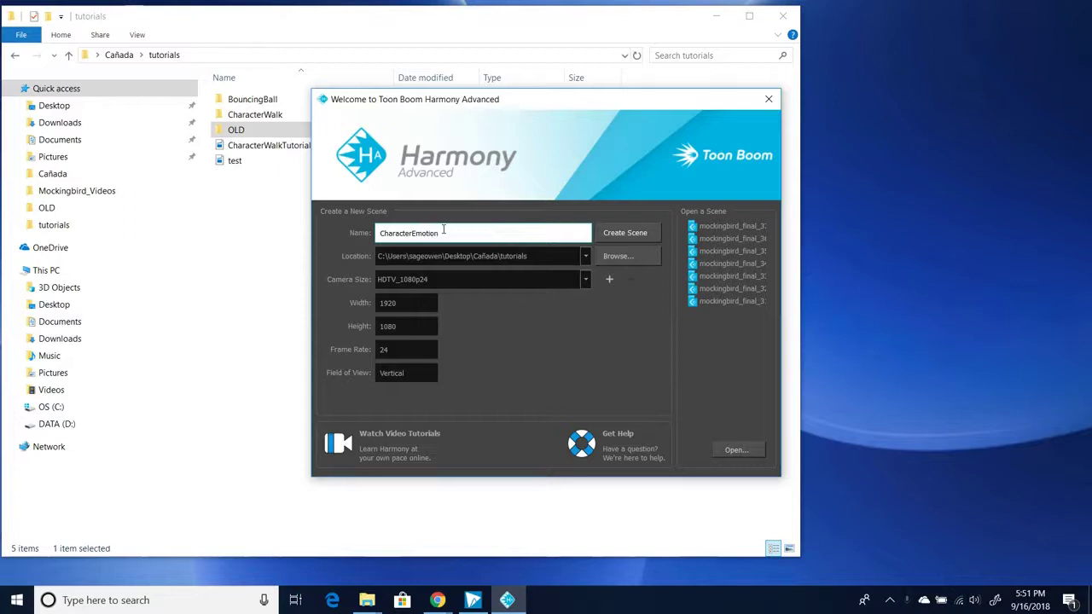
# Step: Create the scene CharacterEmotion in the tutorials folder with the HDTV_1080p24 camera size and save it
pyautogui.click(618, 233)
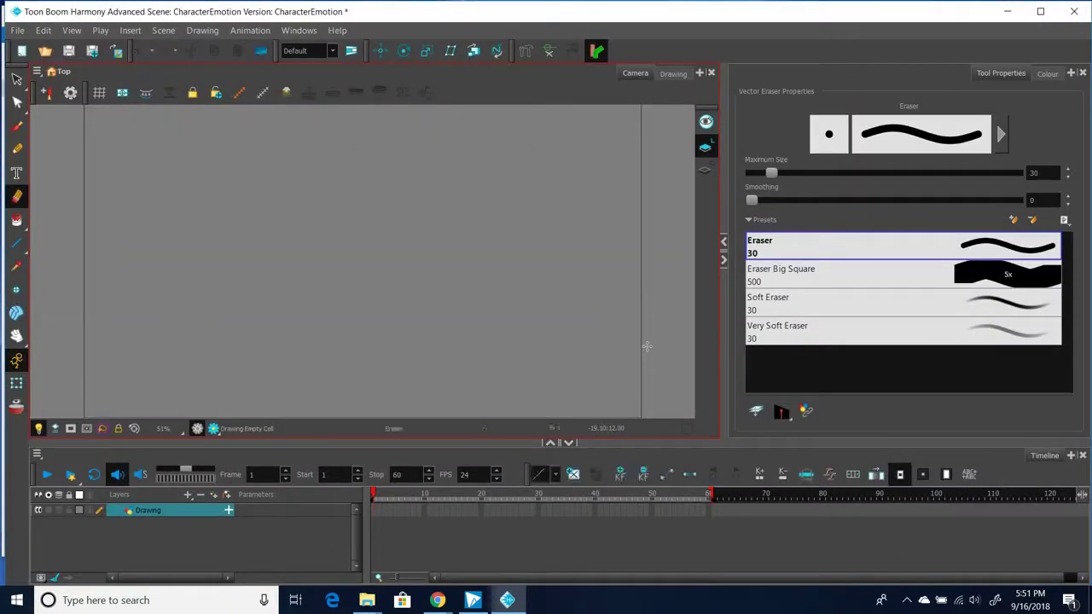
pyautogui.scroll(-1, 314, 311)
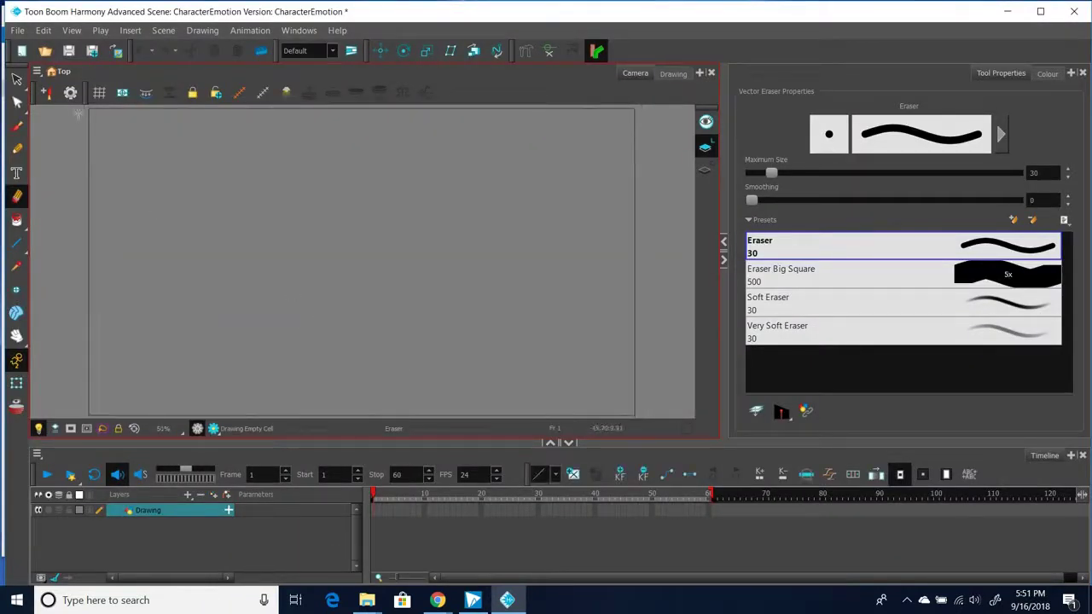
pyautogui.click(23, 31)
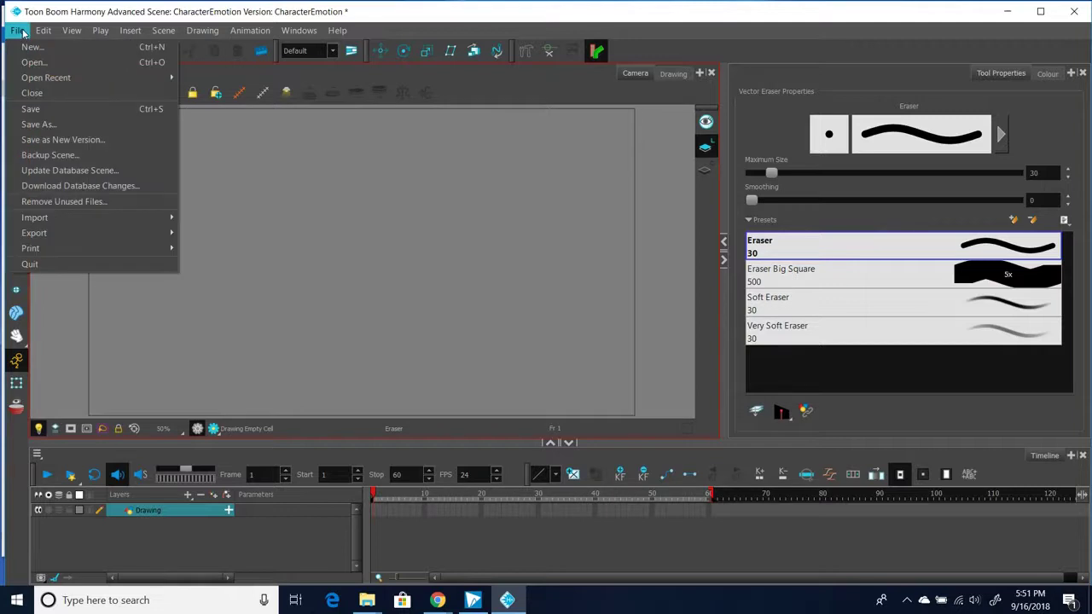
pyautogui.click(41, 109)
# Step: Switch to File Explorer and open the CharacterEmotion project folder to examine its contents
pyautogui.moveTo(272, 13); pyautogui.dragTo(288, 225)
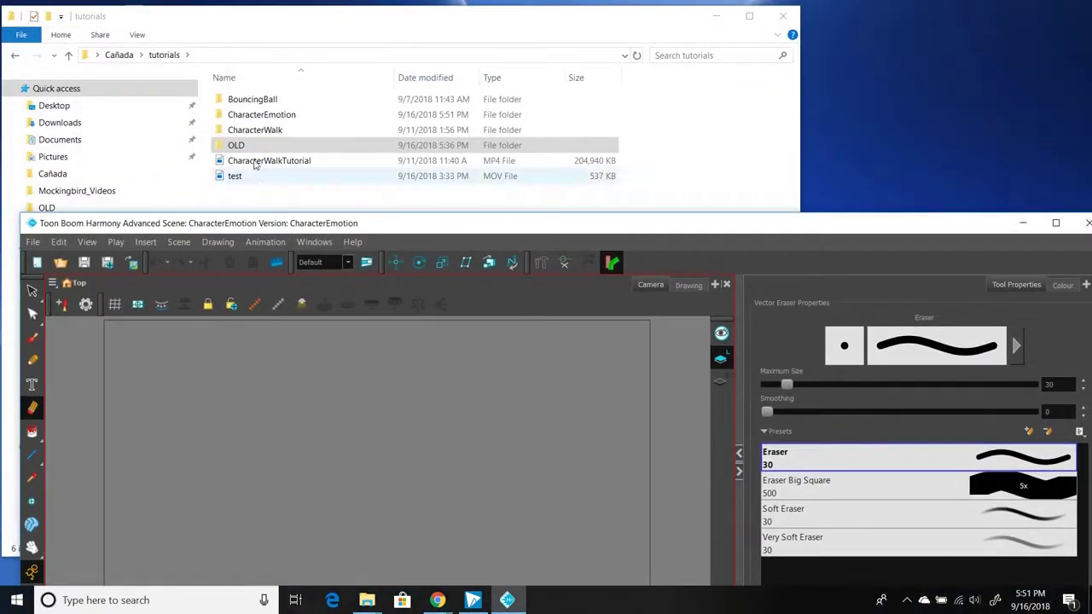
pyautogui.doubleClick(251, 116)
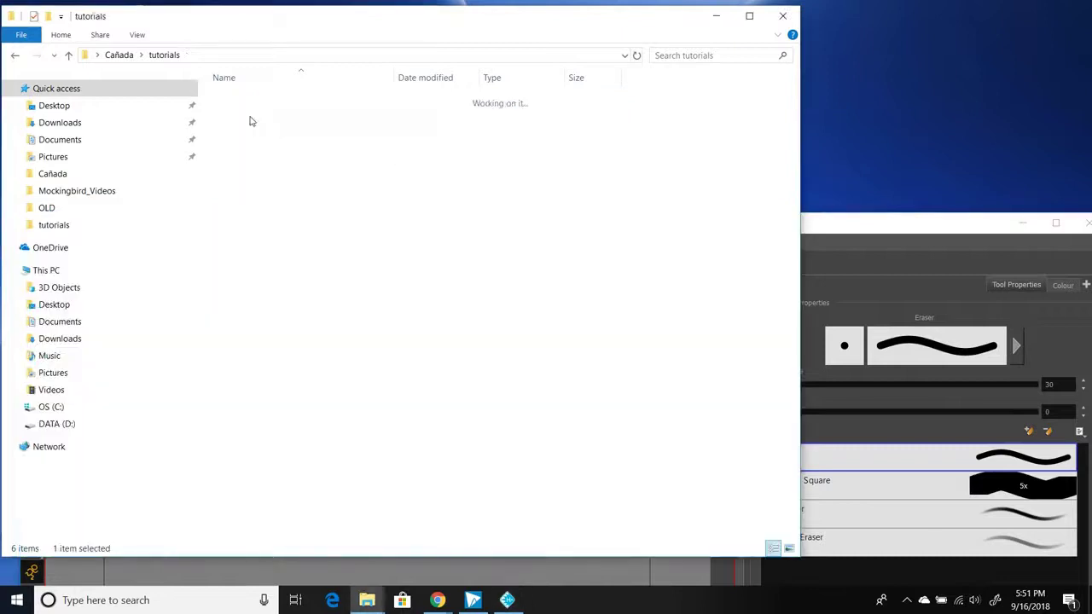
pyautogui.doubleClick(271, 192)
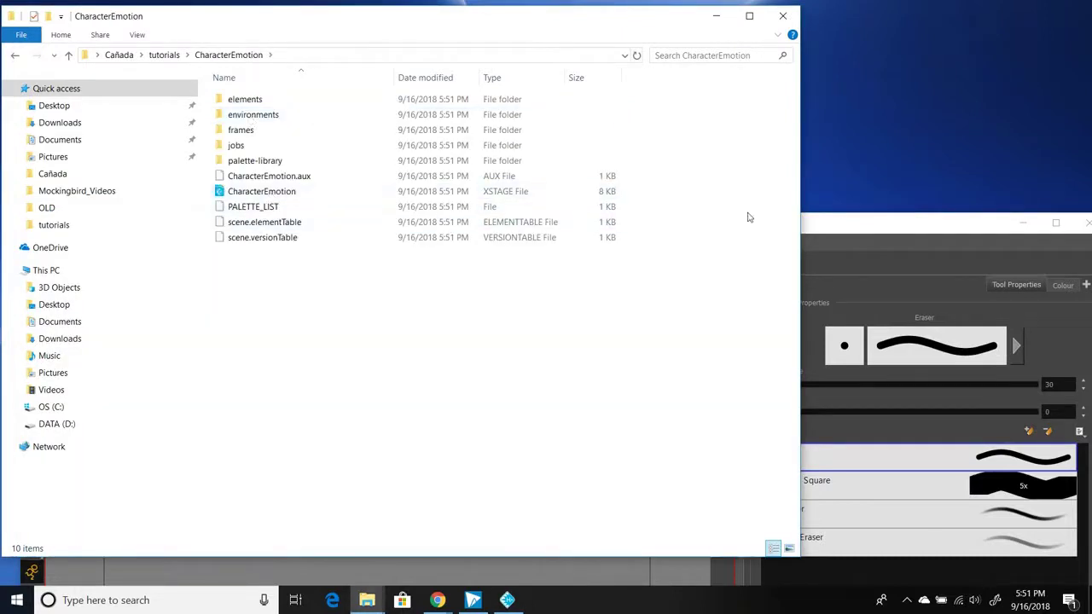
# Step: Save the scene again and find the CharacterEmotion XSTAGE file in the project folder before returning to Harmony
pyautogui.click(33, 243)
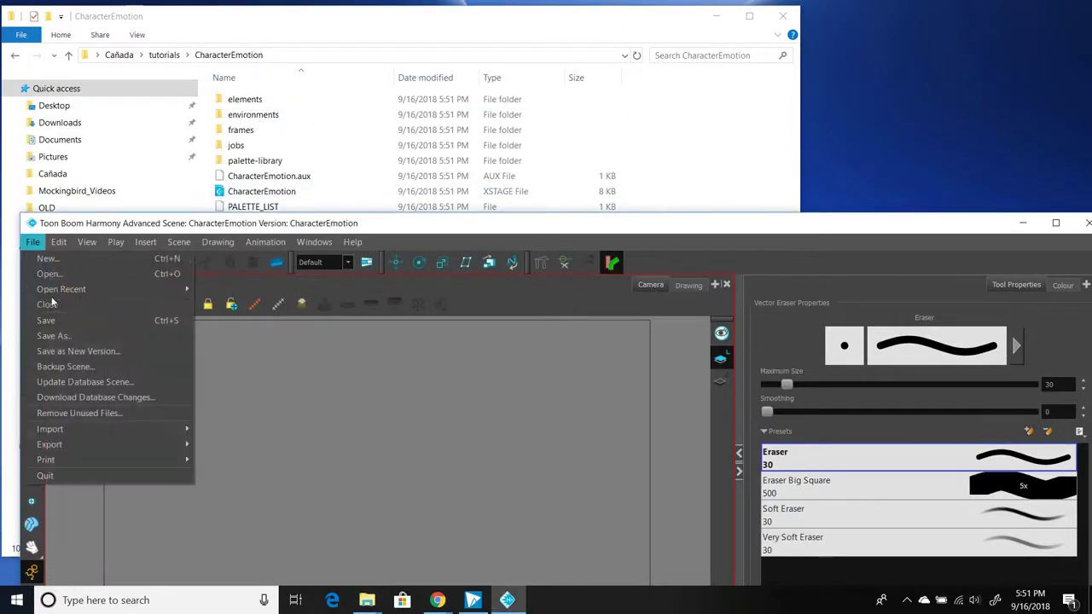
pyautogui.click(54, 320)
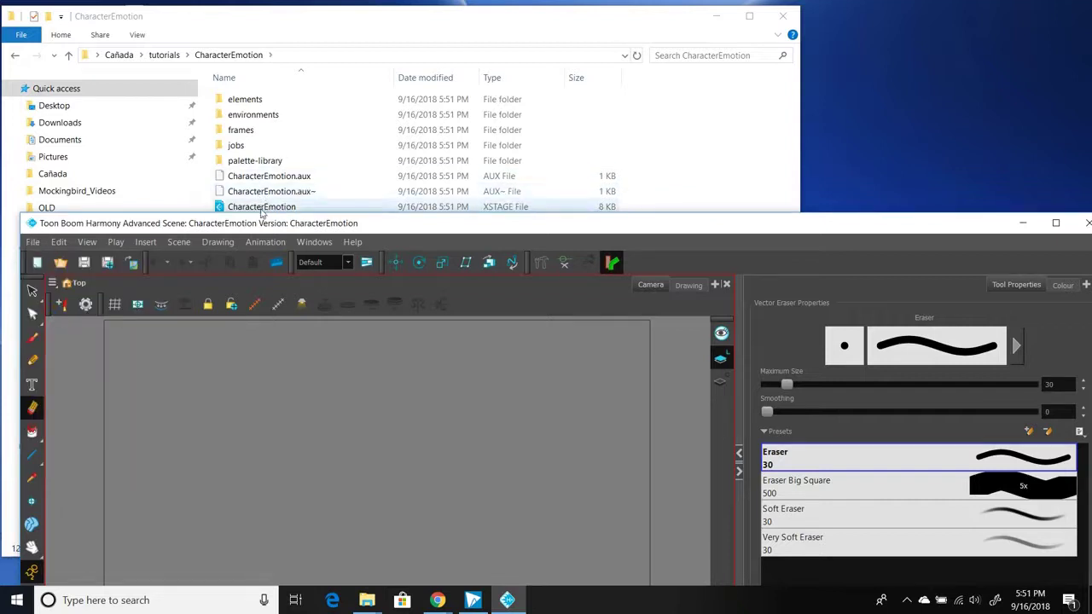
pyautogui.click(254, 208)
pyautogui.click(251, 211)
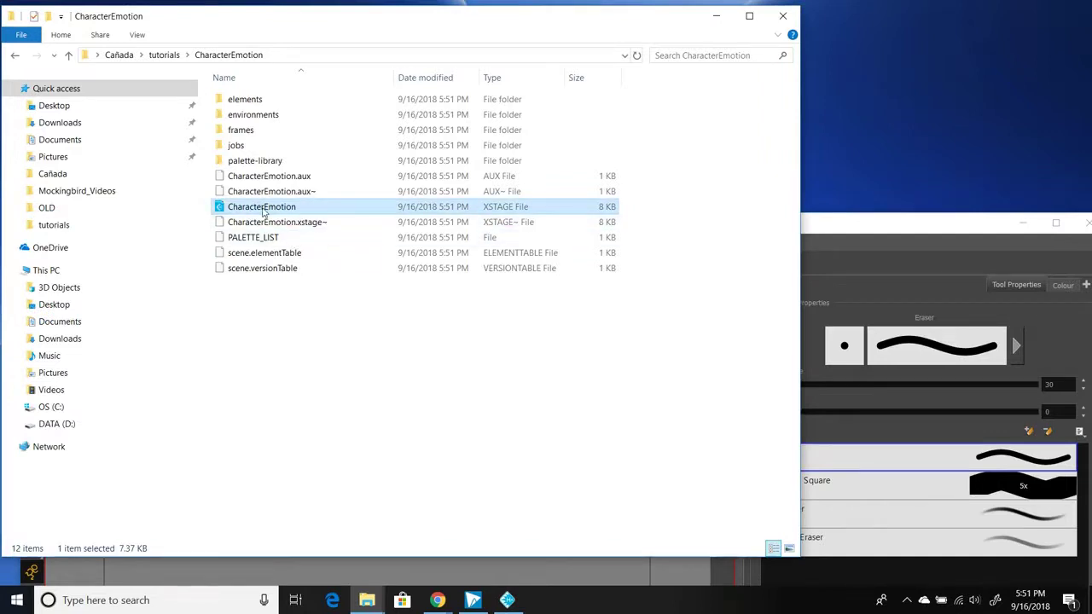
pyautogui.click(839, 227)
pyautogui.moveTo(801, 228); pyautogui.dragTo(783, 16)
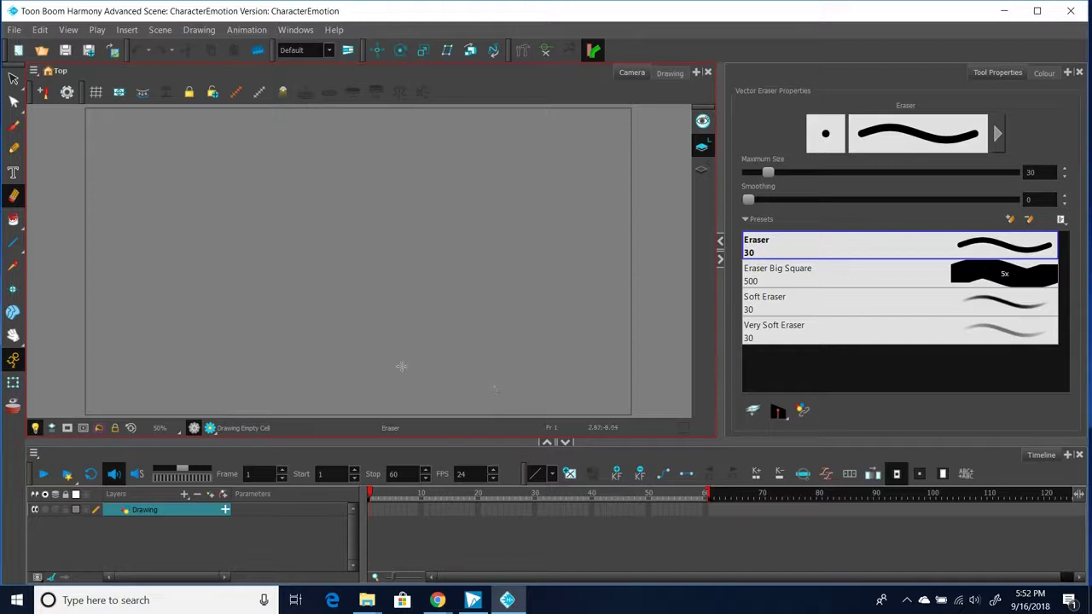
# Step: Add a Colour-Card layer to the timeline as the scene's white background
pyautogui.click(215, 527)
pyautogui.click(184, 496)
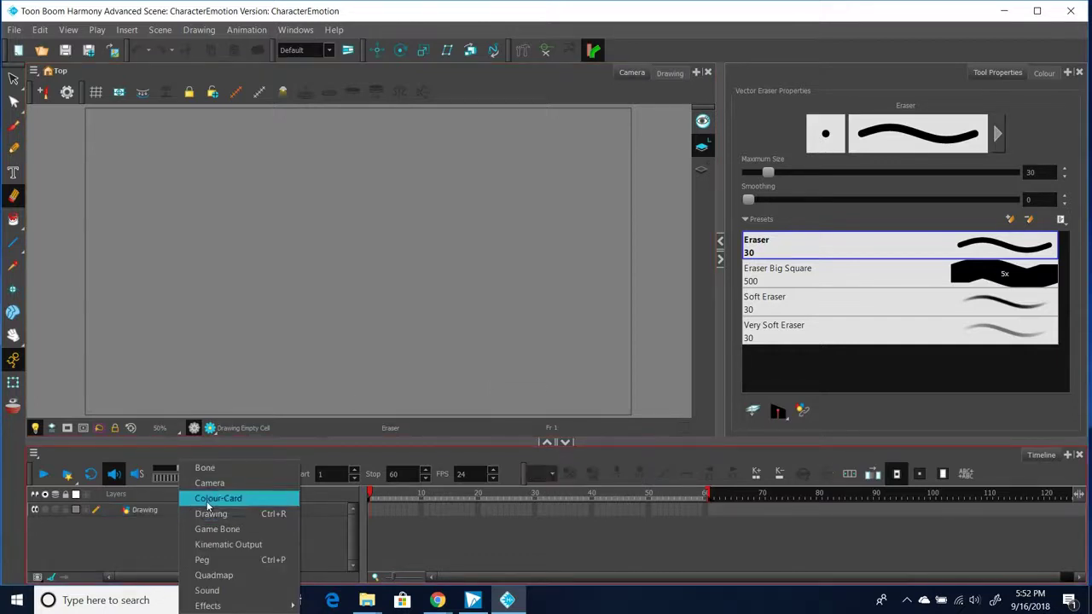
pyautogui.click(207, 503)
# Step: Add three more vector drawing layers above the existing Drawing layer, keeping the suggested name
pyautogui.click(186, 511)
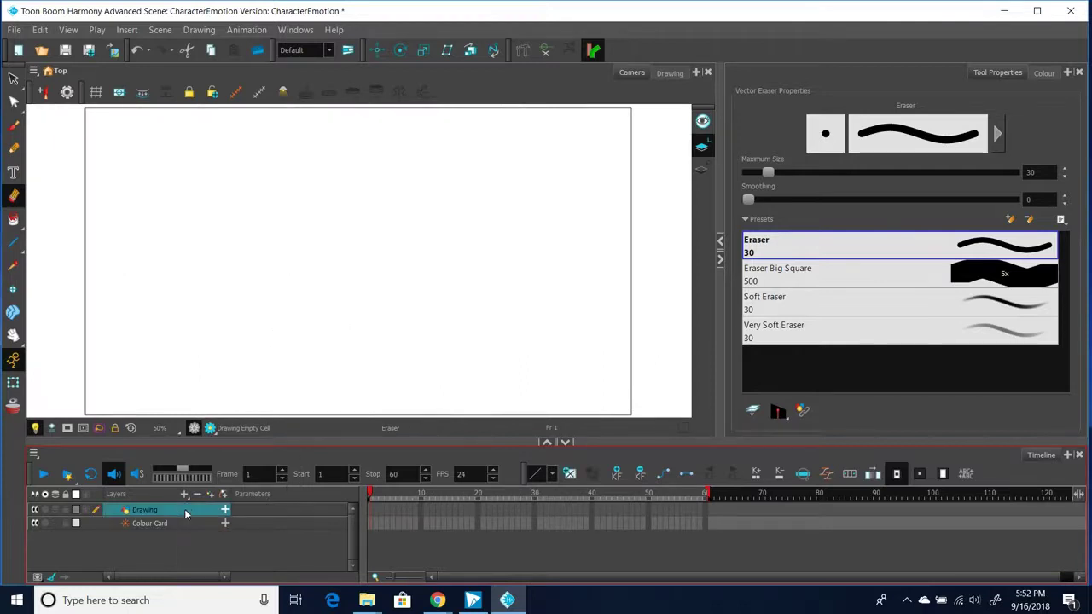
pyautogui.click(184, 494)
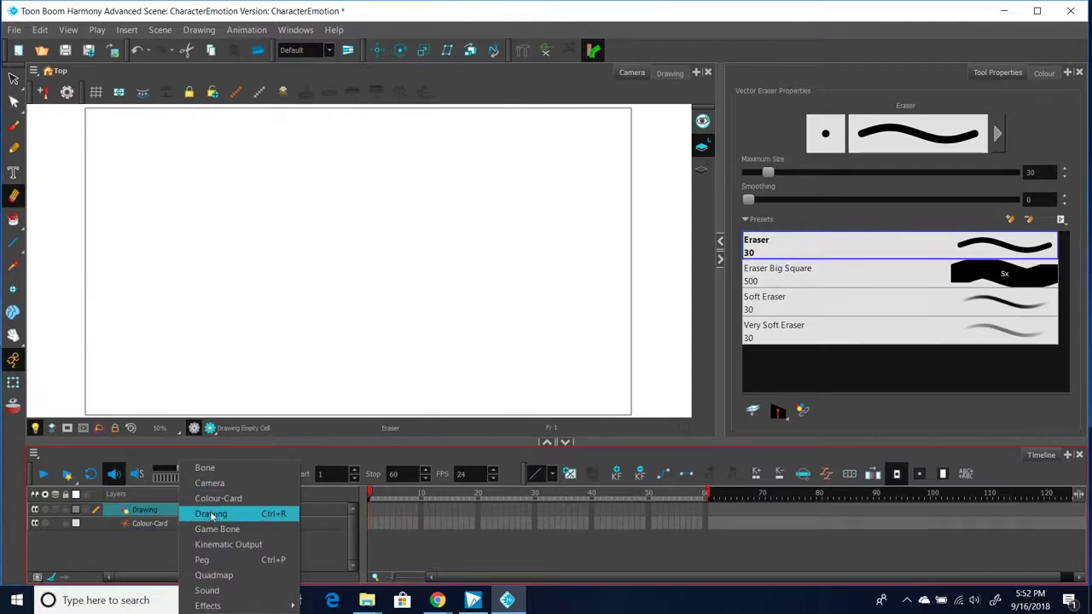
pyautogui.click(210, 515)
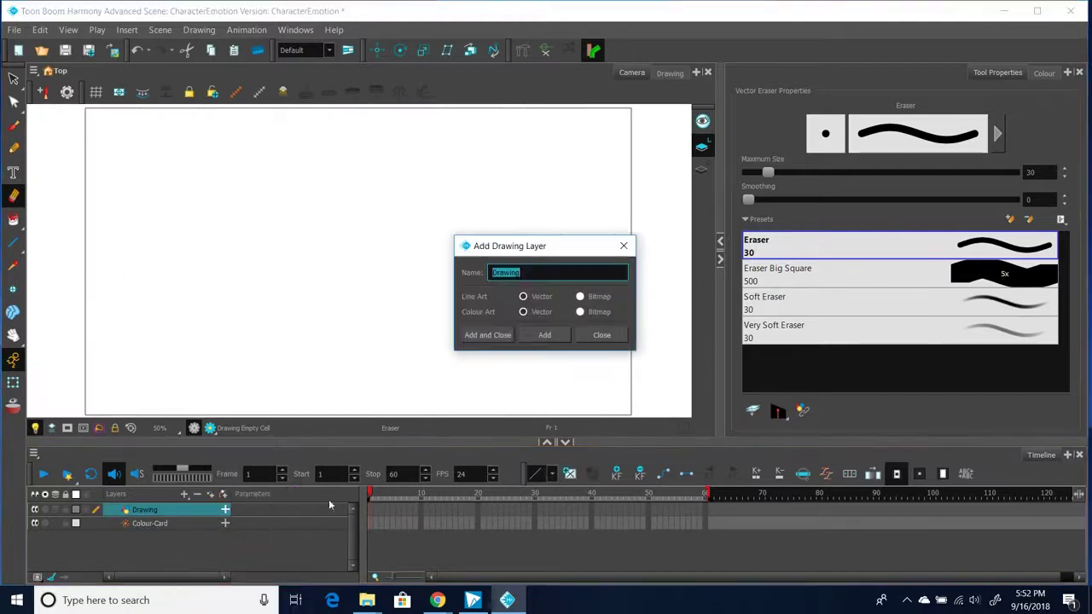
pyautogui.click(533, 337)
pyautogui.click(533, 336)
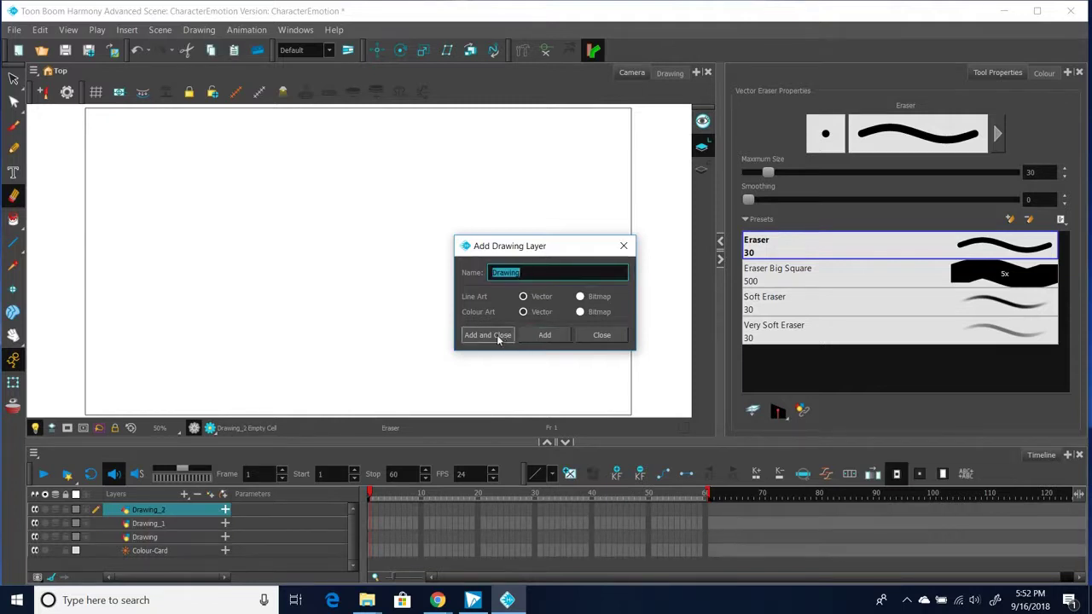
pyautogui.click(499, 336)
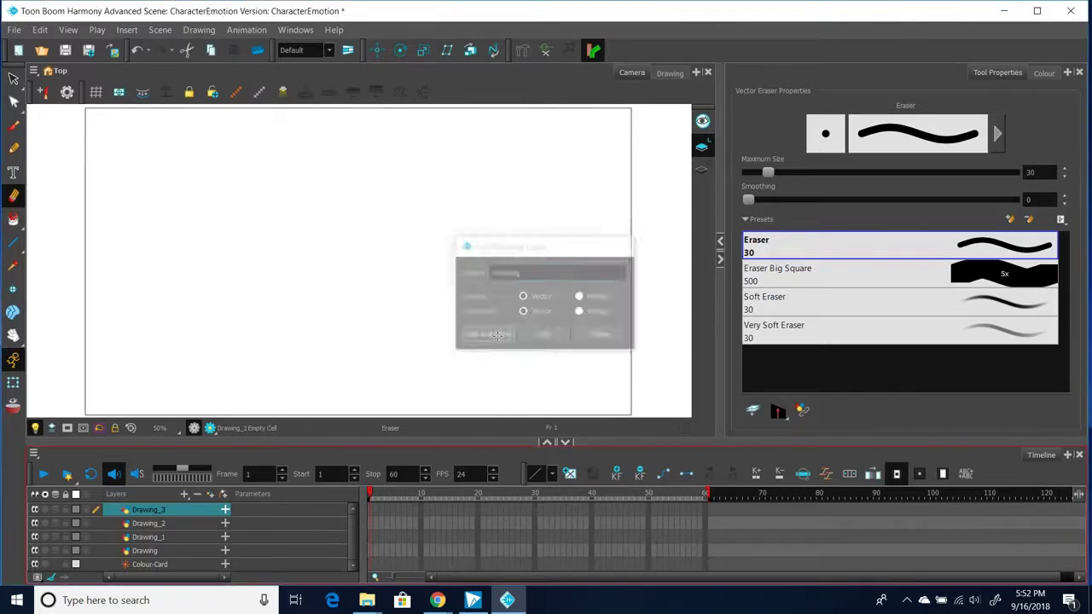
# Step: Sketch a rough pear-shaped character with a round body on frame 1 of the Drawing layer using Brush 4
pyautogui.click(370, 550)
pyautogui.scroll(-1, 375, 349)
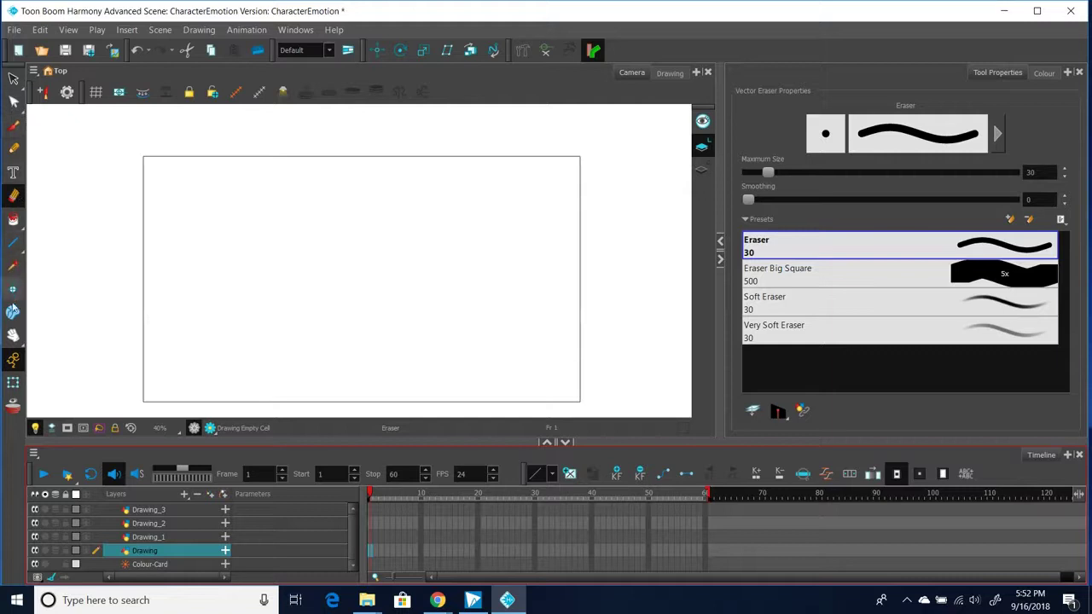
pyautogui.click(13, 335)
pyautogui.moveTo(365, 352); pyautogui.dragTo(364, 340)
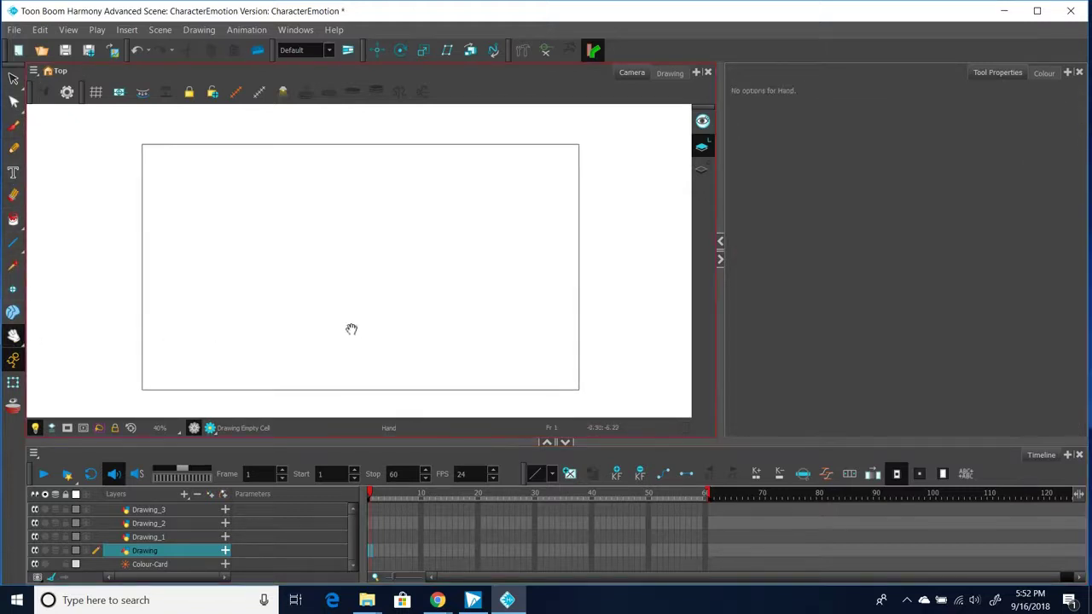
pyautogui.click(14, 127)
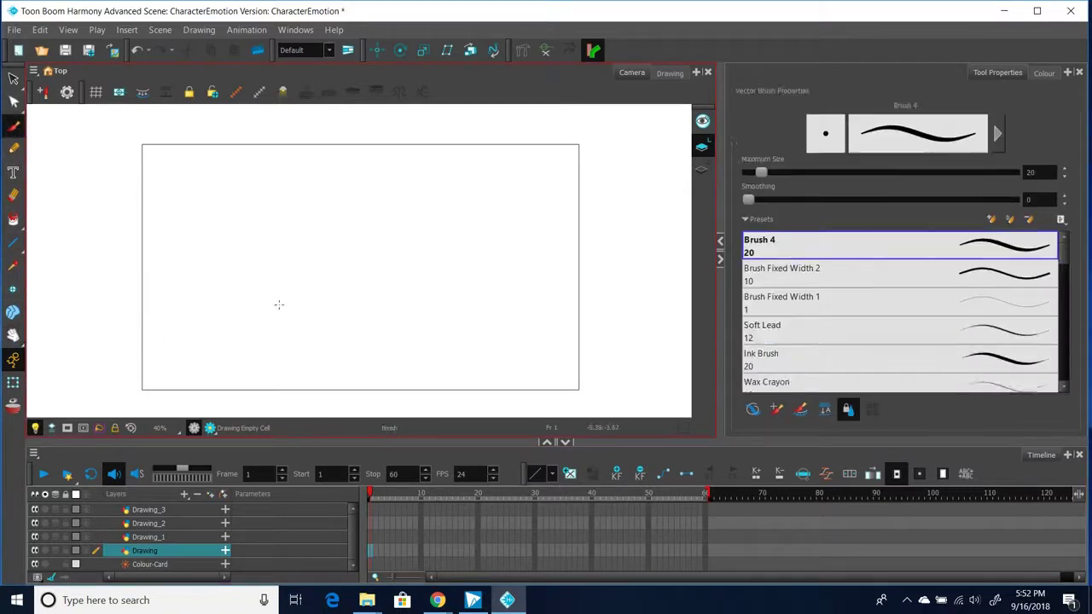
pyautogui.moveTo(245, 275)
pyautogui.mouseDown()
pyautogui.moveTo(212, 288)
pyautogui.moveTo(243, 337)
pyautogui.moveTo(245, 264)
pyautogui.moveTo(258, 244)
pyautogui.moveTo(273, 255)
pyautogui.moveTo(274, 281)
pyautogui.moveTo(273, 258)
pyautogui.moveTo(268, 316)
pyautogui.mouseUp()
# Step: Erase the overlapping line inside the character with an enlarged eraser, and brush in its legs and inner curve
pyautogui.click(13, 195)
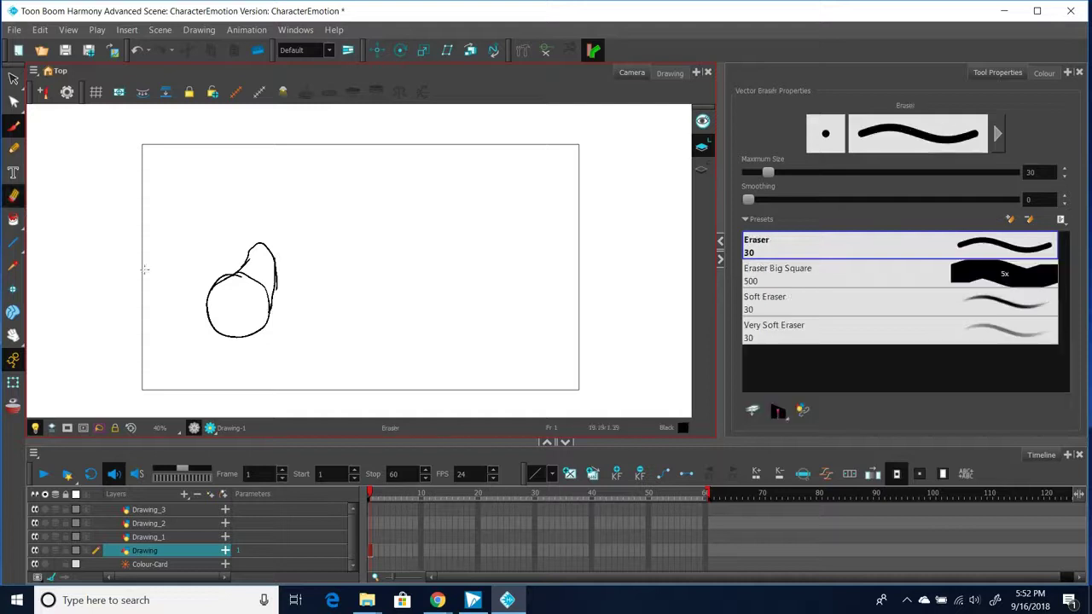
pyautogui.moveTo(768, 171); pyautogui.dragTo(795, 172)
pyautogui.moveTo(248, 277)
pyautogui.mouseDown()
pyautogui.moveTo(269, 308)
pyautogui.moveTo(255, 350)
pyautogui.moveTo(275, 354)
pyautogui.moveTo(198, 357)
pyautogui.moveTo(219, 356)
pyautogui.mouseUp()
pyautogui.hotkey('alt', 'b')
pyautogui.moveTo(256, 284); pyautogui.dragTo(221, 316)
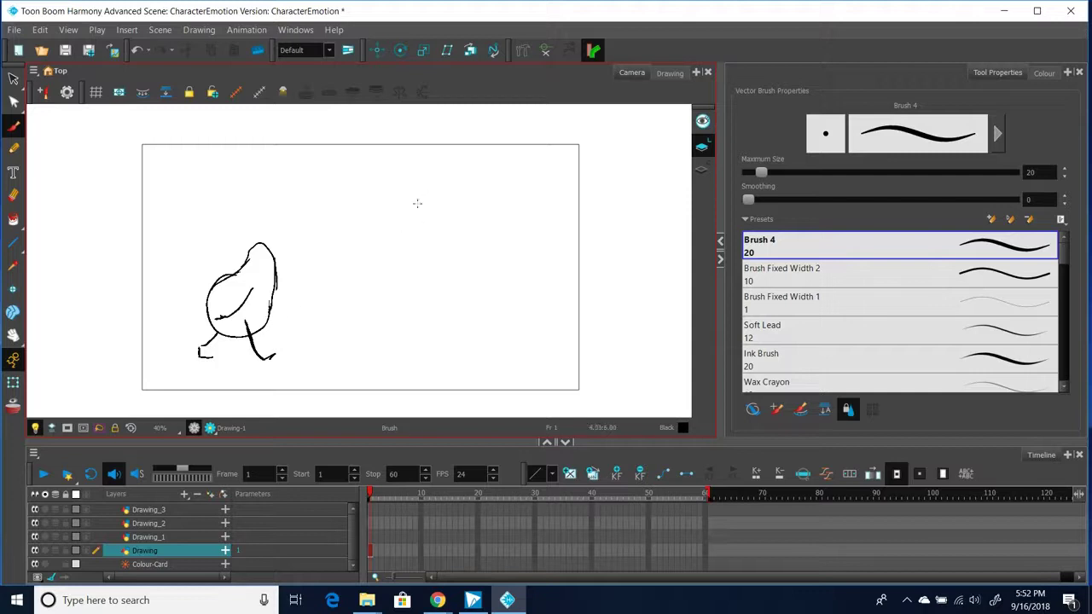
# Step: Handwrite "Thinking" to the upper right of the character with a downward arrow beneath the word
pyautogui.moveTo(373, 179)
pyautogui.mouseDown()
pyautogui.moveTo(373, 194)
pyautogui.moveTo(382, 177)
pyautogui.moveTo(389, 193)
pyautogui.mouseUp()
pyautogui.moveTo(380, 187); pyautogui.dragTo(418, 193)
pyautogui.click(398, 179)
pyautogui.moveTo(426, 180)
pyautogui.mouseDown()
pyautogui.moveTo(428, 191)
pyautogui.moveTo(456, 192)
pyautogui.mouseUp()
pyautogui.click(434, 188)
pyautogui.click(435, 179)
pyautogui.moveTo(466, 182)
pyautogui.mouseDown()
pyautogui.moveTo(467, 205)
pyautogui.moveTo(409, 260)
pyautogui.mouseUp()
# Step: Finish the arrowhead and handwrite "Feeling" followed by a dash below the arrow
pyautogui.moveTo(415, 247); pyautogui.dragTo(359, 295)
pyautogui.moveTo(358, 276); pyautogui.dragTo(370, 284)
pyautogui.moveTo(374, 288); pyautogui.dragTo(384, 293)
pyautogui.moveTo(387, 288); pyautogui.dragTo(398, 291)
pyautogui.moveTo(407, 273)
pyautogui.mouseDown()
pyautogui.moveTo(407, 292)
pyautogui.moveTo(433, 290)
pyautogui.mouseUp()
pyautogui.click(414, 276)
pyautogui.moveTo(448, 280)
pyautogui.mouseDown()
pyautogui.moveTo(448, 306)
pyautogui.moveTo(480, 288)
pyautogui.mouseUp()
# Step: Handwrite "emotions" on the line below "Feeling"
pyautogui.moveTo(385, 323); pyautogui.dragTo(395, 327)
pyautogui.moveTo(398, 320); pyautogui.dragTo(415, 327)
pyautogui.moveTo(422, 321); pyautogui.dragTo(424, 321)
pyautogui.moveTo(434, 312); pyautogui.dragTo(441, 326)
pyautogui.moveTo(452, 317); pyautogui.dragTo(466, 323)
pyautogui.moveTo(475, 314); pyautogui.dragTo(468, 326)
pyautogui.moveTo(430, 313); pyautogui.dragTo(442, 311)
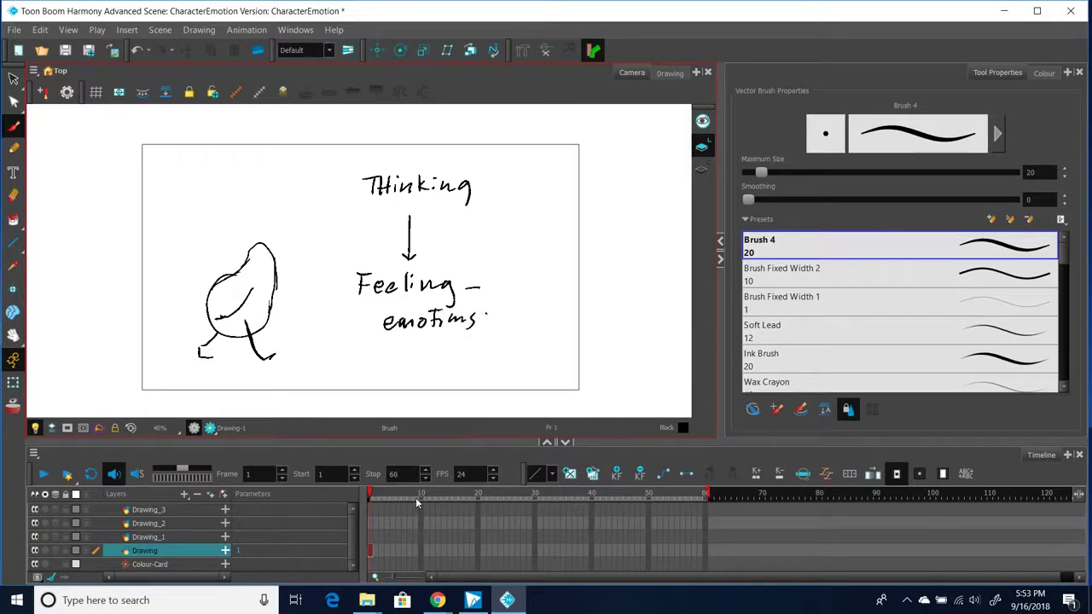
# Step: Handwrite the heading "Emotions" on frame 2 of the Drawing layer and underline it
pyautogui.click(378, 550)
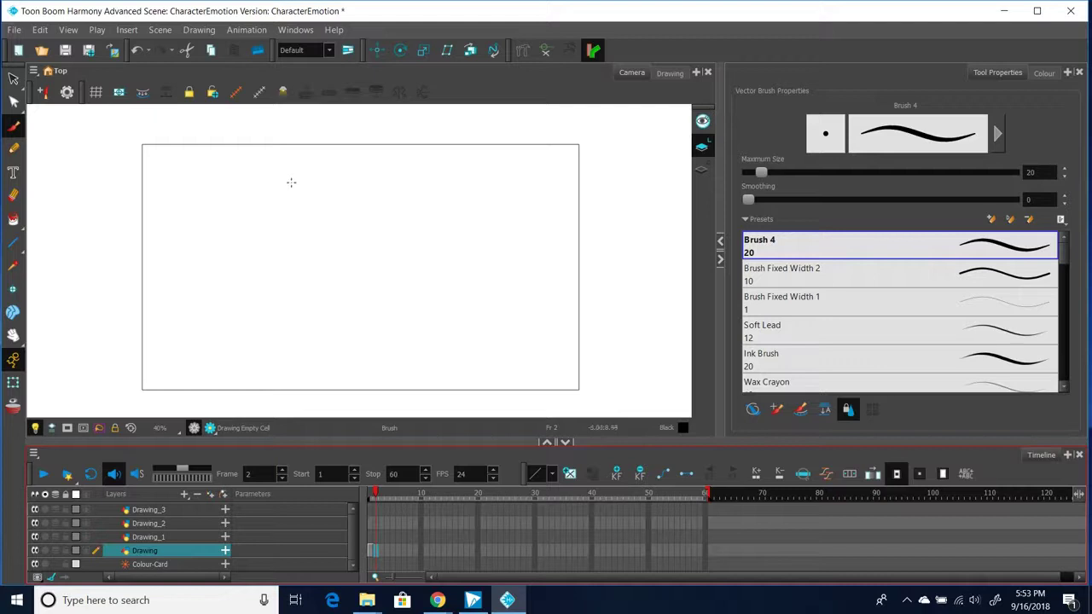
pyautogui.moveTo(287, 175)
pyautogui.mouseDown()
pyautogui.moveTo(296, 195)
pyautogui.moveTo(294, 184)
pyautogui.mouseUp()
pyautogui.moveTo(285, 177); pyautogui.dragTo(297, 175)
pyautogui.moveTo(299, 180); pyautogui.dragTo(323, 184)
pyautogui.moveTo(337, 173)
pyautogui.mouseDown()
pyautogui.moveTo(335, 188)
pyautogui.moveTo(359, 184)
pyautogui.mouseUp()
pyautogui.moveTo(363, 181); pyautogui.dragTo(387, 186)
pyautogui.moveTo(329, 180); pyautogui.dragTo(348, 177)
pyautogui.moveTo(299, 203); pyautogui.dragTo(372, 206)
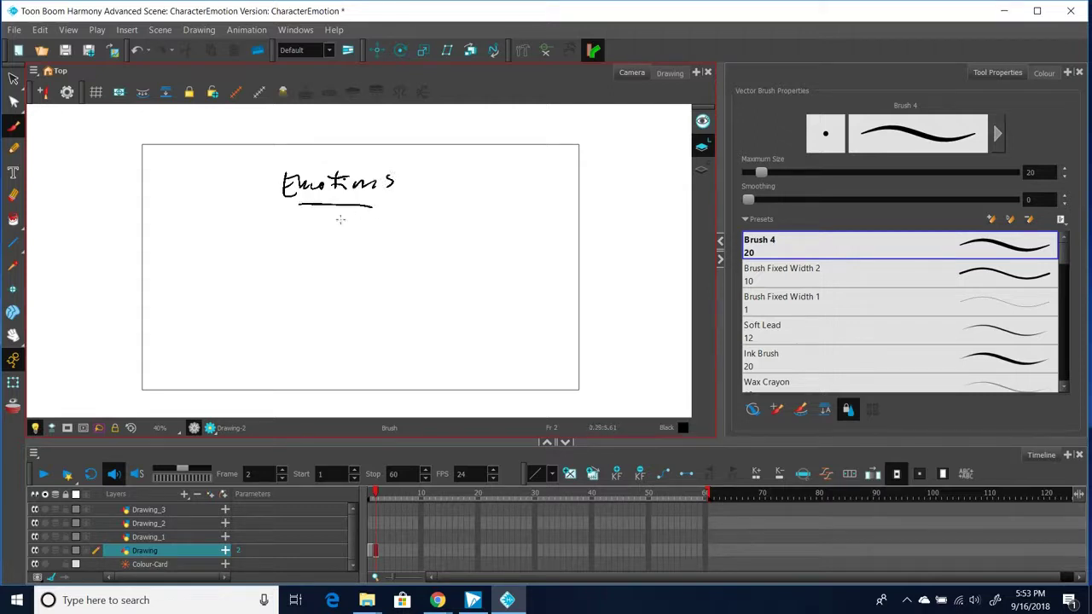
# Step: Handwrite the first list item, "1. Act it out.", below the Emotions heading
pyautogui.moveTo(226, 228); pyautogui.dragTo(226, 244)
pyautogui.click(233, 242)
pyautogui.moveTo(253, 244); pyautogui.dragTo(284, 241)
pyautogui.moveTo(295, 225)
pyautogui.mouseDown()
pyautogui.moveTo(295, 243)
pyautogui.moveTo(303, 234)
pyautogui.moveTo(335, 242)
pyautogui.mouseUp()
pyautogui.click(321, 228)
pyautogui.moveTo(330, 233)
pyautogui.mouseDown()
pyautogui.moveTo(394, 240)
pyautogui.moveTo(401, 228)
pyautogui.mouseUp()
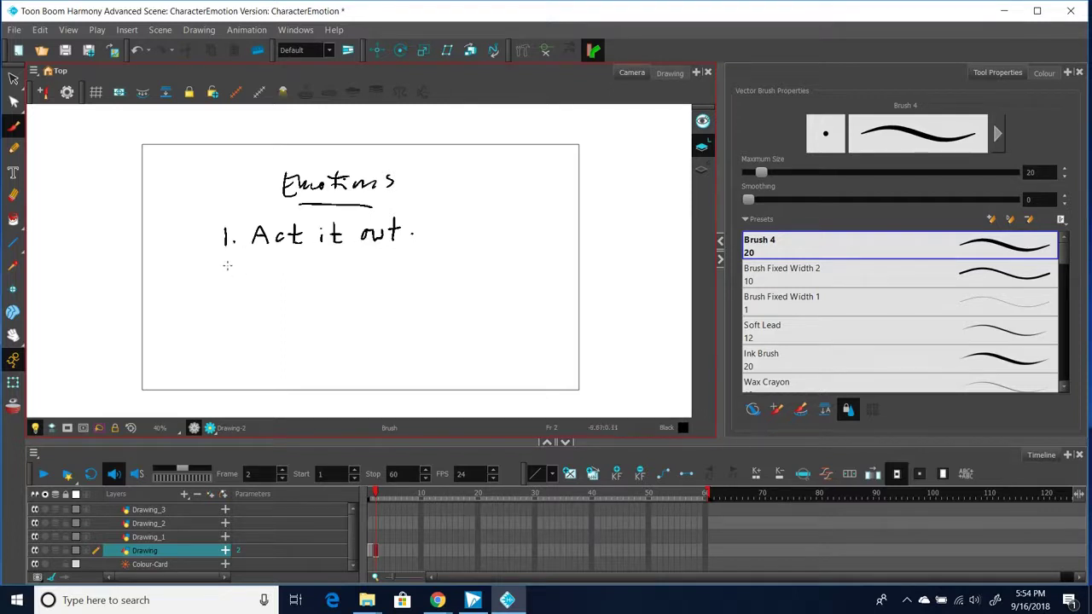
# Step: Handwrite the second list item, "2. Plan it out", below the first one
pyautogui.moveTo(228, 264); pyautogui.dragTo(233, 274)
pyautogui.click(244, 271)
pyautogui.moveTo(259, 259)
pyautogui.mouseDown()
pyautogui.moveTo(259, 280)
pyautogui.moveTo(285, 280)
pyautogui.mouseUp()
pyautogui.moveTo(293, 267); pyautogui.dragTo(295, 276)
pyautogui.moveTo(297, 268); pyautogui.dragTo(306, 275)
pyautogui.moveTo(326, 268)
pyautogui.mouseDown()
pyautogui.moveTo(335, 277)
pyautogui.moveTo(343, 265)
pyautogui.moveTo(366, 267)
pyautogui.mouseUp()
pyautogui.click(324, 262)
pyautogui.moveTo(372, 268); pyautogui.dragTo(398, 263)
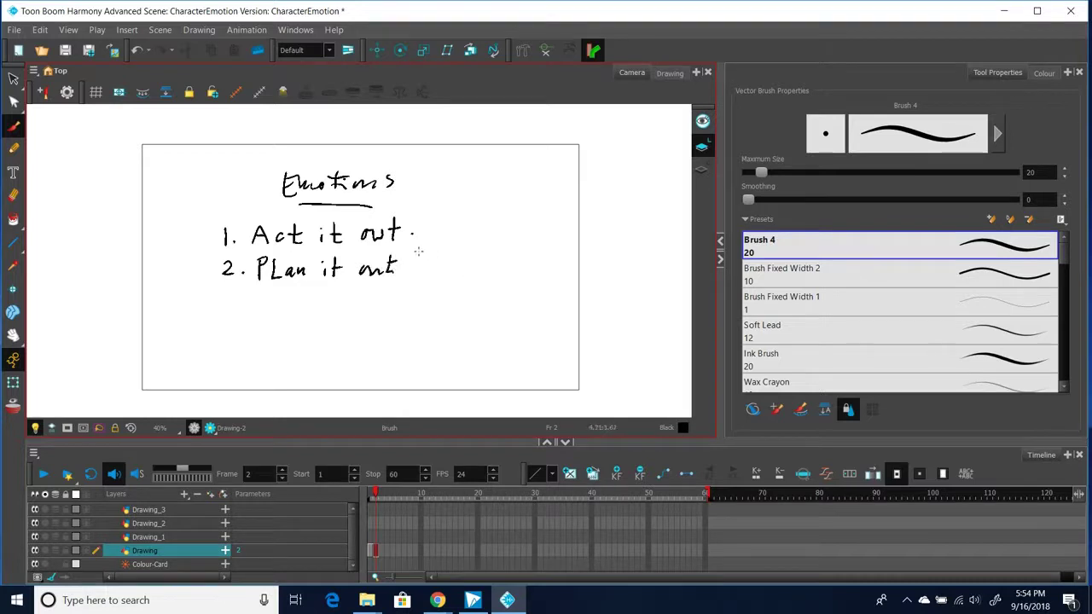
# Step: Branch three strokes off "Plan it out" and label them "poses", "beats" and "timing"
pyautogui.moveTo(407, 265); pyautogui.dragTo(444, 242)
pyautogui.moveTo(461, 234); pyautogui.dragTo(462, 234)
pyautogui.moveTo(482, 231)
pyautogui.mouseDown()
pyautogui.moveTo(475, 240)
pyautogui.moveTo(502, 240)
pyautogui.mouseUp()
pyautogui.moveTo(420, 271); pyautogui.dragTo(449, 278)
pyautogui.moveTo(464, 273); pyautogui.dragTo(502, 277)
pyautogui.moveTo(496, 272); pyautogui.dragTo(516, 276)
pyautogui.moveTo(410, 287); pyautogui.dragTo(446, 311)
pyautogui.moveTo(432, 300); pyautogui.dragTo(452, 300)
pyautogui.moveTo(453, 301); pyautogui.dragTo(502, 308)
pyautogui.click(457, 292)
pyautogui.moveTo(513, 298); pyautogui.dragTo(507, 319)
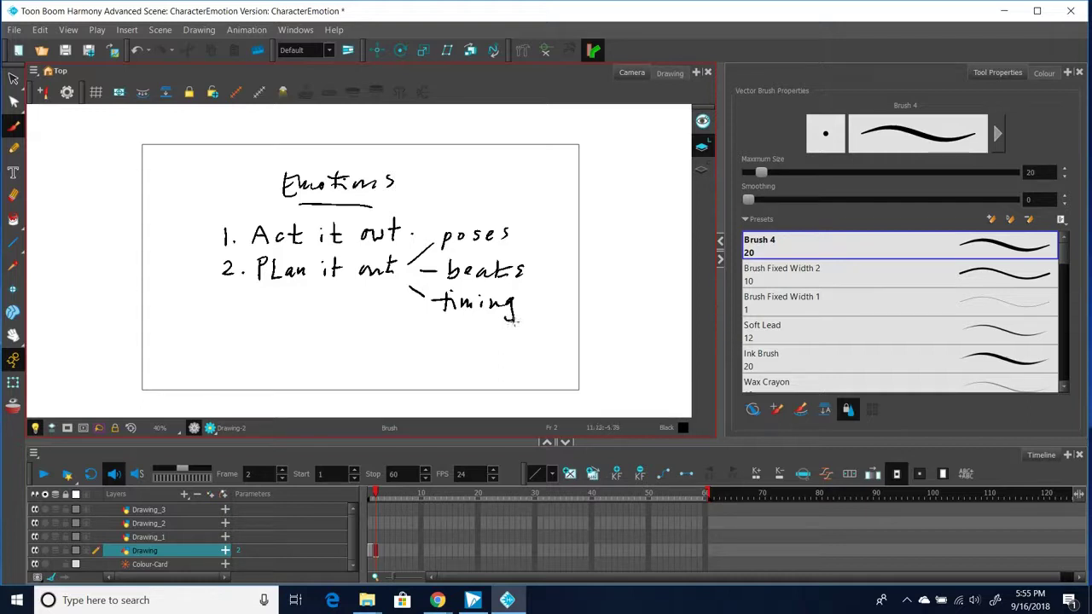
# Step: Handwrite the third list item, "3. Blocking", and put check marks beside items 1 and 2
pyautogui.moveTo(226, 298); pyautogui.dragTo(227, 310)
pyautogui.click(243, 308)
pyautogui.moveTo(209, 237); pyautogui.dragTo(228, 225)
pyautogui.moveTo(211, 269); pyautogui.dragTo(229, 263)
pyautogui.moveTo(262, 298)
pyautogui.mouseDown()
pyautogui.moveTo(262, 312)
pyautogui.moveTo(309, 312)
pyautogui.mouseUp()
pyautogui.moveTo(317, 297)
pyautogui.mouseDown()
pyautogui.moveTo(317, 313)
pyautogui.moveTo(367, 311)
pyautogui.moveTo(361, 322)
pyautogui.mouseUp()
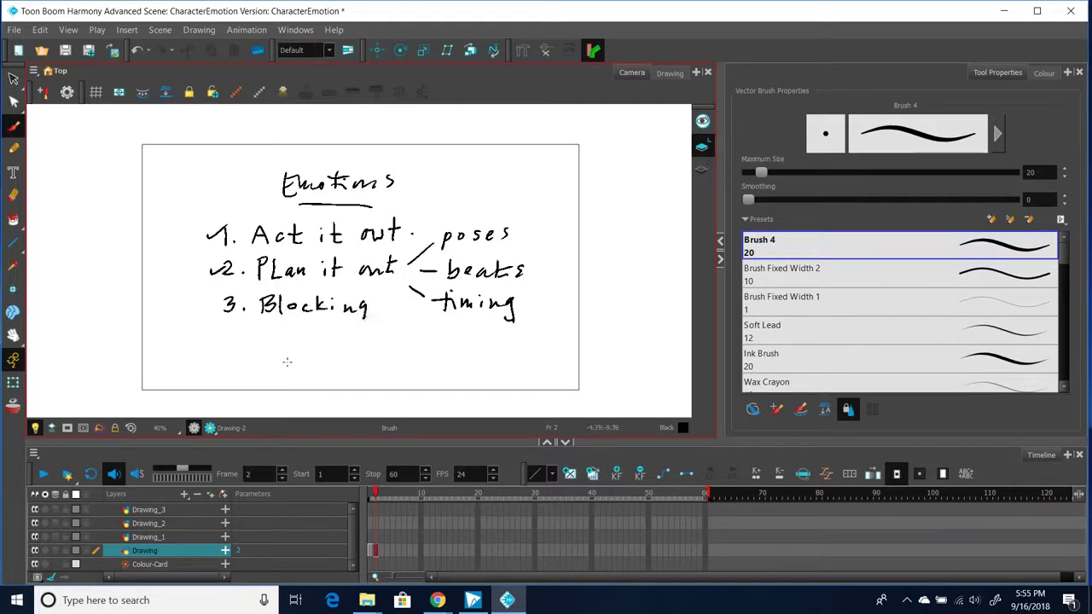
# Step: Handwrite the fourth list item, "4. Animate", with short emphasis strokes after the word
pyautogui.moveTo(228, 343)
pyautogui.mouseDown()
pyautogui.moveTo(233, 360)
pyautogui.moveTo(280, 358)
pyautogui.mouseUp()
pyautogui.click(246, 356)
pyautogui.moveTo(268, 354); pyautogui.dragTo(282, 351)
pyautogui.moveTo(286, 348); pyautogui.dragTo(296, 356)
pyautogui.moveTo(301, 349); pyautogui.dragTo(362, 354)
pyautogui.moveTo(340, 345)
pyautogui.mouseDown()
pyautogui.moveTo(378, 332)
pyautogui.moveTo(382, 344)
pyautogui.mouseUp()
pyautogui.moveTo(375, 349); pyautogui.dragTo(384, 355)
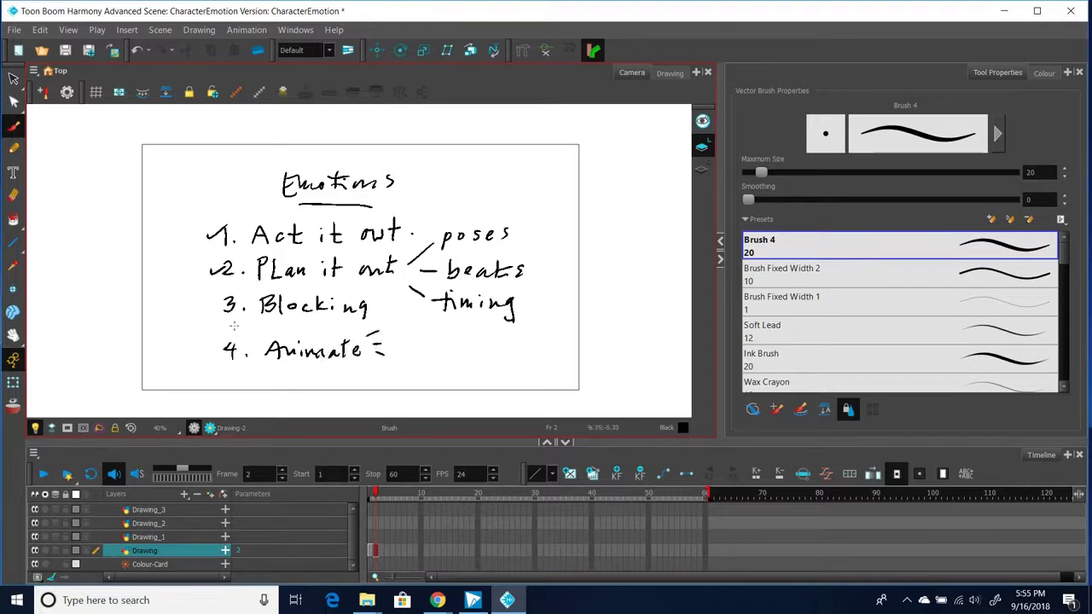
# Step: Add emphasis strokes before item 4, underline the key word of every item and circle "Animate"
pyautogui.moveTo(211, 330); pyautogui.dragTo(219, 336)
pyautogui.moveTo(206, 340); pyautogui.dragTo(215, 350)
pyautogui.moveTo(280, 371); pyautogui.dragTo(330, 372)
pyautogui.moveTo(253, 249); pyautogui.dragTo(301, 248)
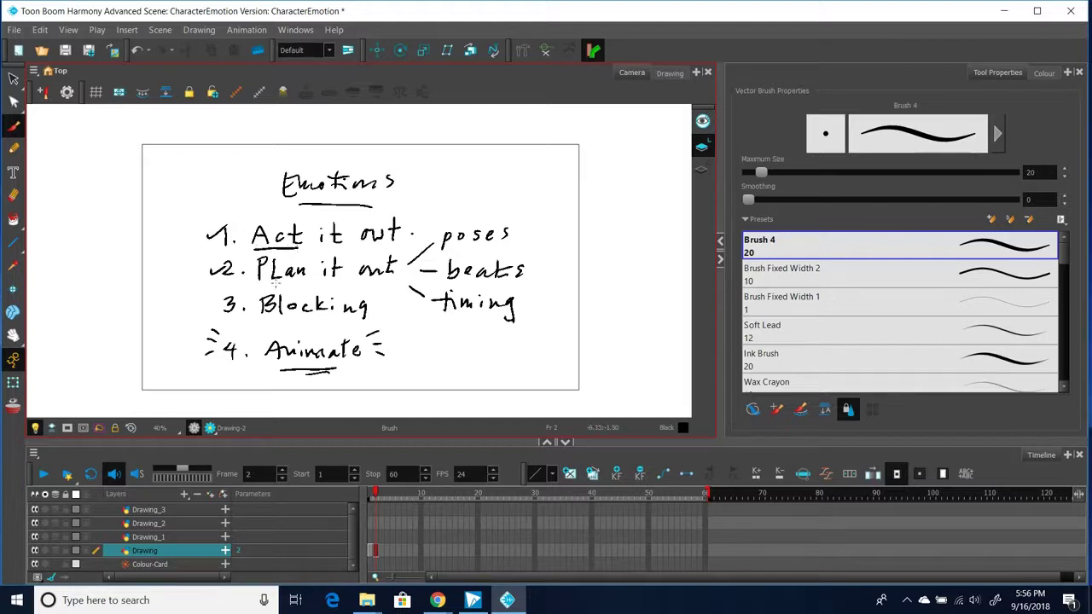
pyautogui.moveTo(253, 286); pyautogui.dragTo(307, 282)
pyautogui.moveTo(258, 320)
pyautogui.mouseDown()
pyautogui.moveTo(346, 320)
pyautogui.moveTo(271, 337)
pyautogui.moveTo(335, 373)
pyautogui.moveTo(371, 342)
pyautogui.moveTo(365, 328)
pyautogui.moveTo(328, 370)
pyautogui.mouseUp()
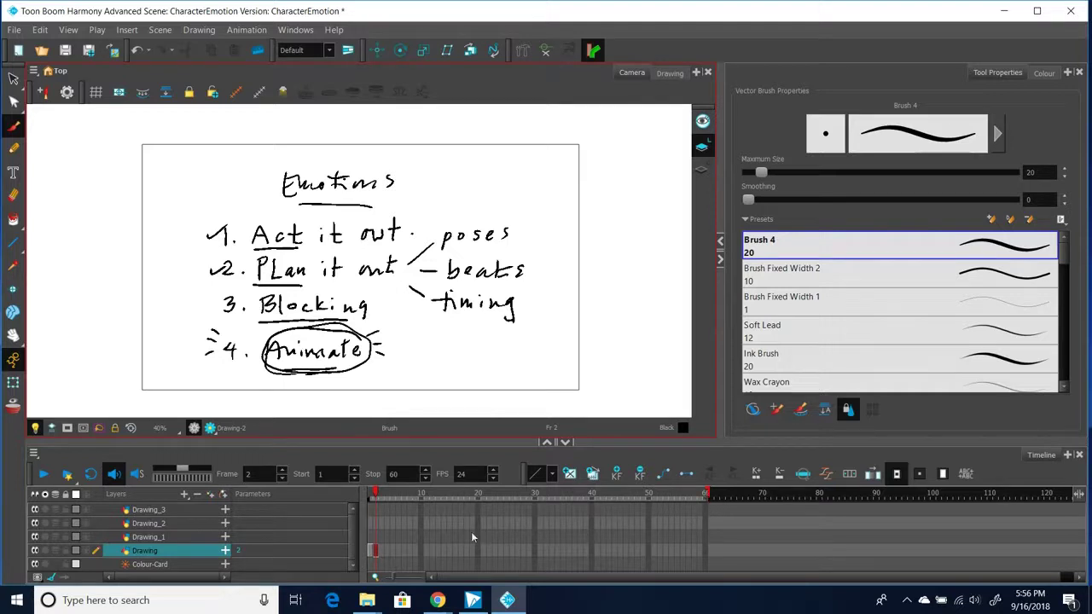
# Step: Handwrite the underlined title "SAD." on frame 3 of the Drawing layer
pyautogui.click(381, 550)
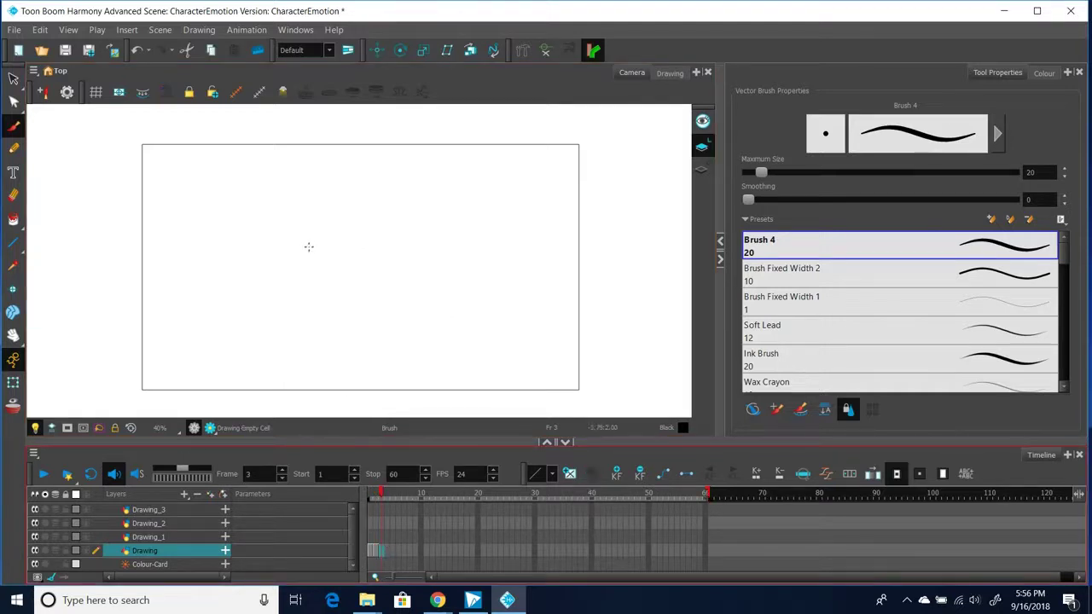
pyautogui.moveTo(316, 202)
pyautogui.mouseDown()
pyautogui.moveTo(307, 200)
pyautogui.moveTo(312, 219)
pyautogui.moveTo(325, 224)
pyautogui.mouseUp()
pyautogui.moveTo(334, 204); pyautogui.dragTo(339, 222)
pyautogui.moveTo(328, 216); pyautogui.dragTo(350, 218)
pyautogui.moveTo(349, 206)
pyautogui.mouseDown()
pyautogui.moveTo(373, 217)
pyautogui.moveTo(343, 229)
pyautogui.mouseUp()
pyautogui.click(373, 216)
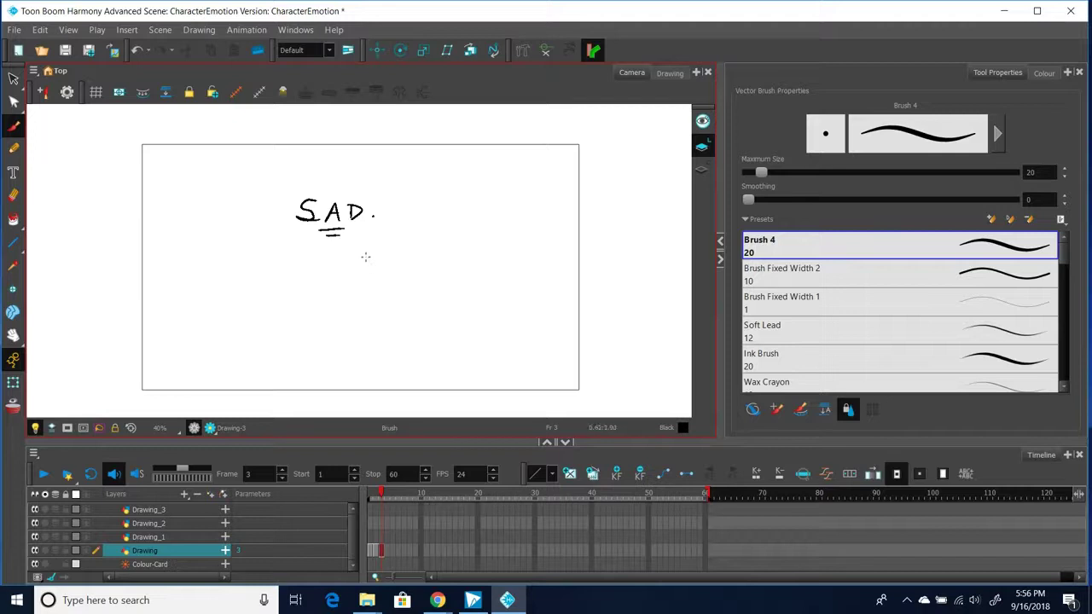
# Step: Draw the pear-shaped character with legs and an inner curve below the SAD title, erasing the overlapping body line
pyautogui.moveTo(334, 291)
pyautogui.mouseDown()
pyautogui.moveTo(353, 328)
pyautogui.moveTo(336, 287)
pyautogui.moveTo(332, 329)
pyautogui.moveTo(356, 262)
pyautogui.moveTo(362, 304)
pyautogui.moveTo(367, 270)
pyautogui.moveTo(351, 267)
pyautogui.moveTo(333, 286)
pyautogui.moveTo(366, 306)
pyautogui.moveTo(365, 338)
pyautogui.mouseUp()
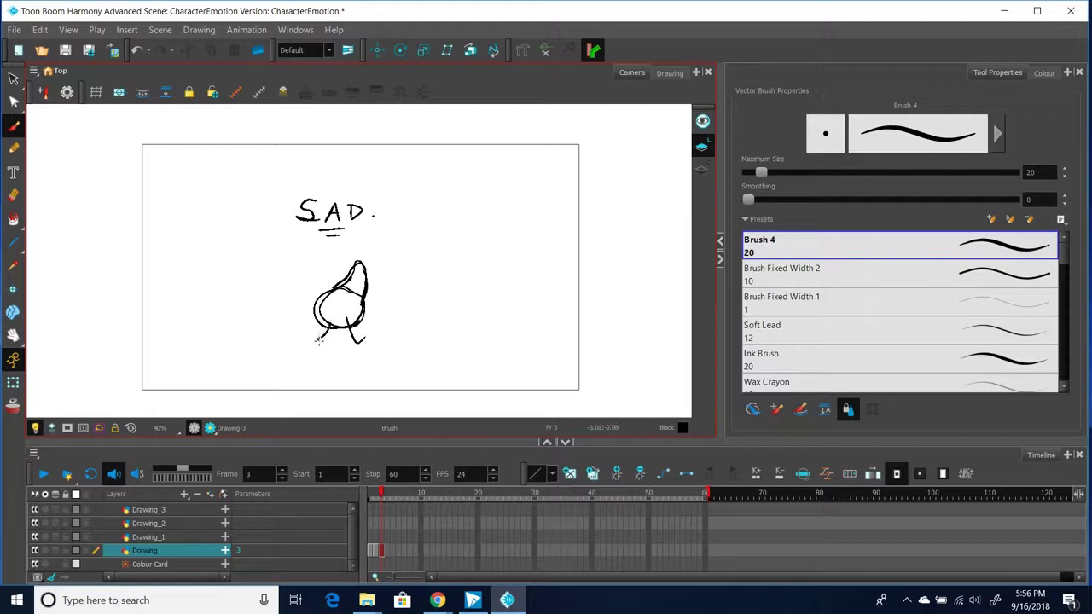
pyautogui.moveTo(323, 341); pyautogui.dragTo(331, 343)
pyautogui.click(13, 195)
pyautogui.moveTo(352, 290); pyautogui.dragTo(362, 299)
pyautogui.click(14, 125)
pyautogui.moveTo(349, 297); pyautogui.dragTo(328, 320)
# Step: Draw a second, slumped pear-shaped character with legs and a hanging arm beside the first one, erasing the inner body line
pyautogui.moveTo(435, 288)
pyautogui.mouseDown()
pyautogui.moveTo(420, 291)
pyautogui.moveTo(418, 328)
pyautogui.moveTo(448, 317)
pyautogui.mouseUp()
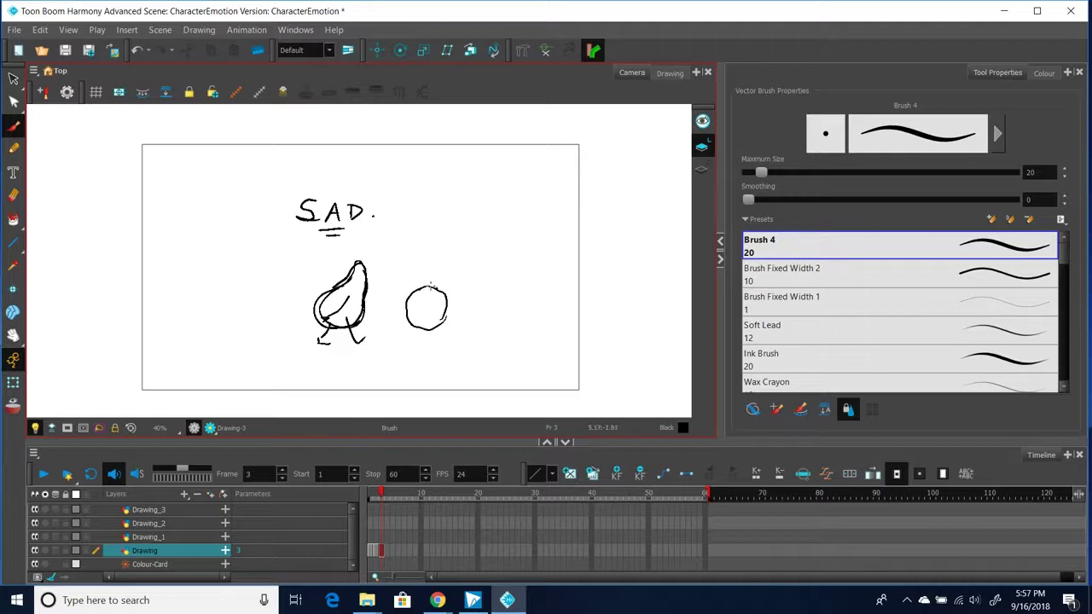
pyautogui.moveTo(426, 294); pyautogui.dragTo(447, 273)
pyautogui.moveTo(425, 289)
pyautogui.mouseDown()
pyautogui.moveTo(452, 272)
pyautogui.moveTo(445, 310)
pyautogui.moveTo(458, 278)
pyautogui.moveTo(437, 276)
pyautogui.moveTo(409, 302)
pyautogui.moveTo(413, 323)
pyautogui.moveTo(446, 318)
pyautogui.moveTo(420, 342)
pyautogui.moveTo(440, 328)
pyautogui.moveTo(437, 343)
pyautogui.mouseUp()
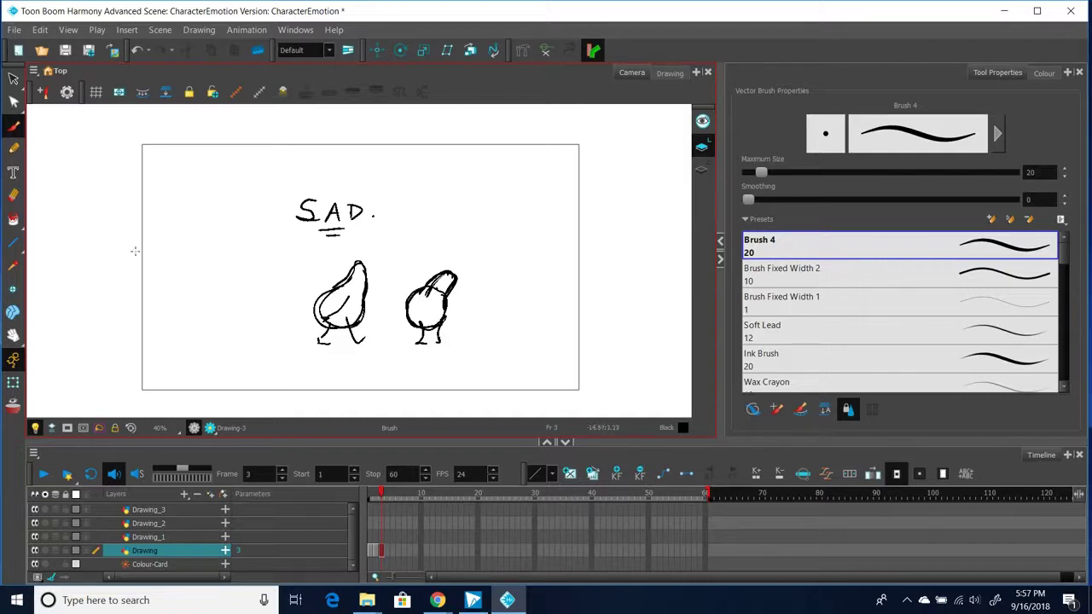
pyautogui.click(16, 199)
pyautogui.moveTo(445, 280)
pyautogui.mouseDown()
pyautogui.moveTo(431, 295)
pyautogui.moveTo(440, 286)
pyautogui.moveTo(439, 307)
pyautogui.mouseUp()
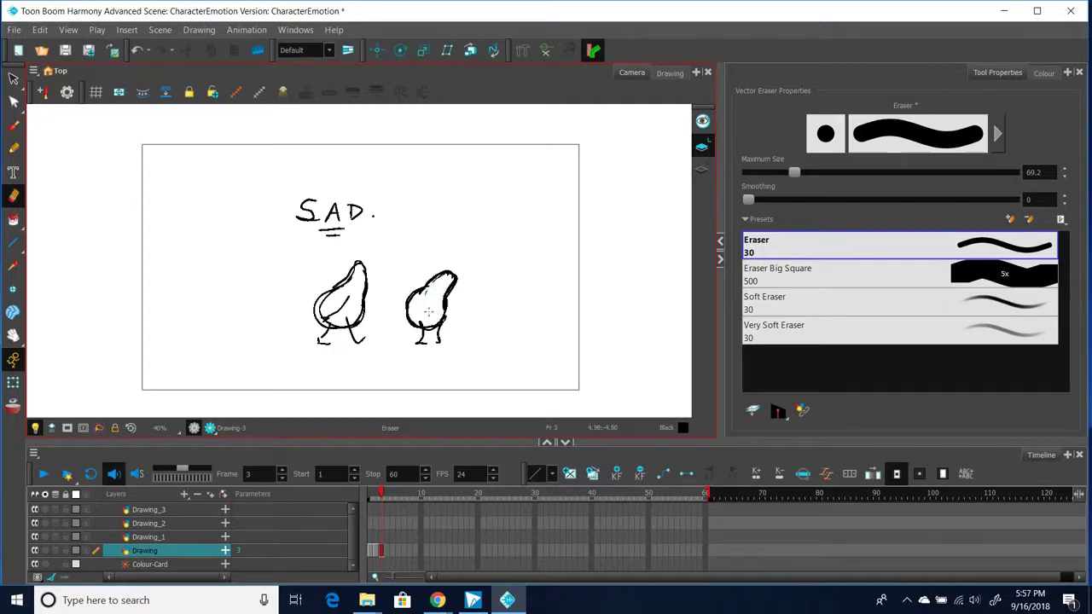
pyautogui.click(14, 125)
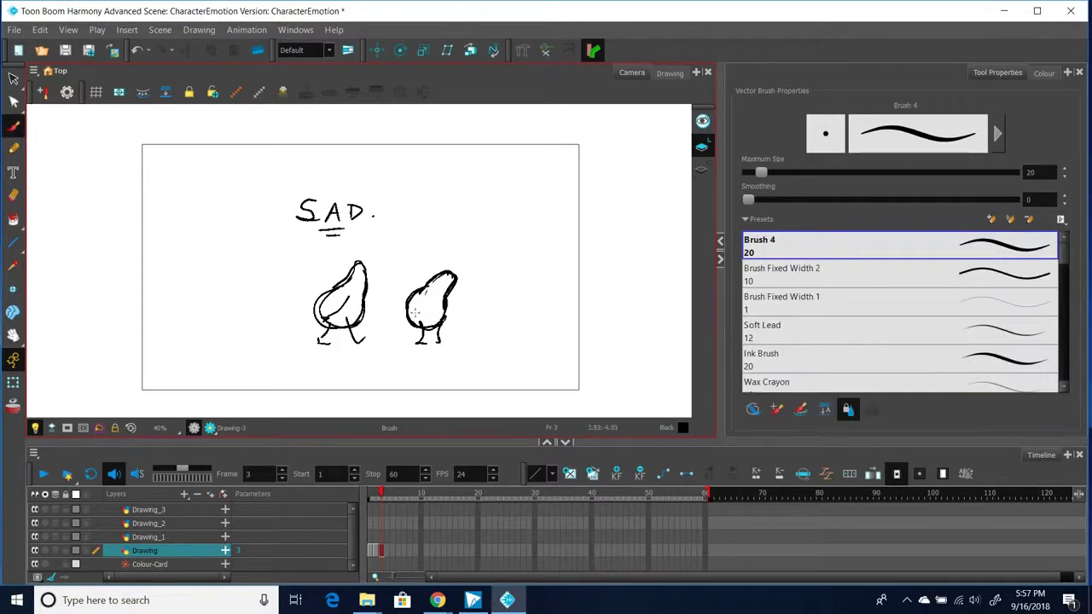
pyautogui.moveTo(422, 308); pyautogui.dragTo(418, 335)
pyautogui.moveTo(441, 323); pyautogui.dragTo(444, 327)
# Step: Circle the second character and handwrite the underlined word "Pose" beside it
pyautogui.moveTo(479, 267)
pyautogui.mouseDown()
pyautogui.moveTo(453, 247)
pyautogui.moveTo(388, 284)
pyautogui.moveTo(428, 345)
pyautogui.moveTo(478, 265)
pyautogui.moveTo(432, 344)
pyautogui.moveTo(414, 344)
pyautogui.moveTo(451, 346)
pyautogui.mouseUp()
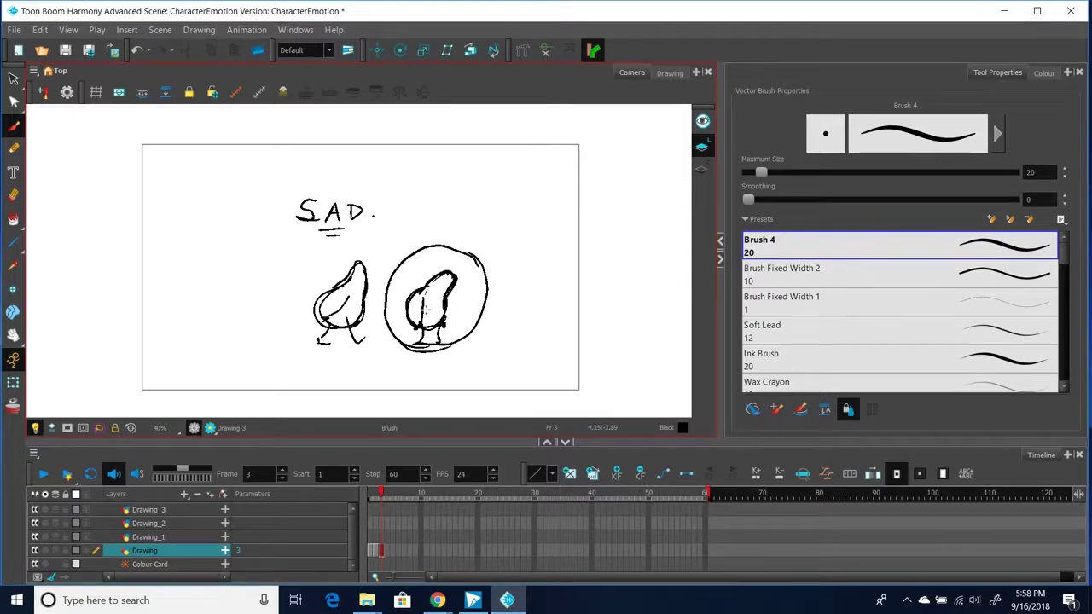
pyautogui.moveTo(503, 275); pyautogui.dragTo(501, 291)
pyautogui.moveTo(499, 275)
pyautogui.mouseDown()
pyautogui.moveTo(553, 285)
pyautogui.moveTo(532, 296)
pyautogui.mouseUp()
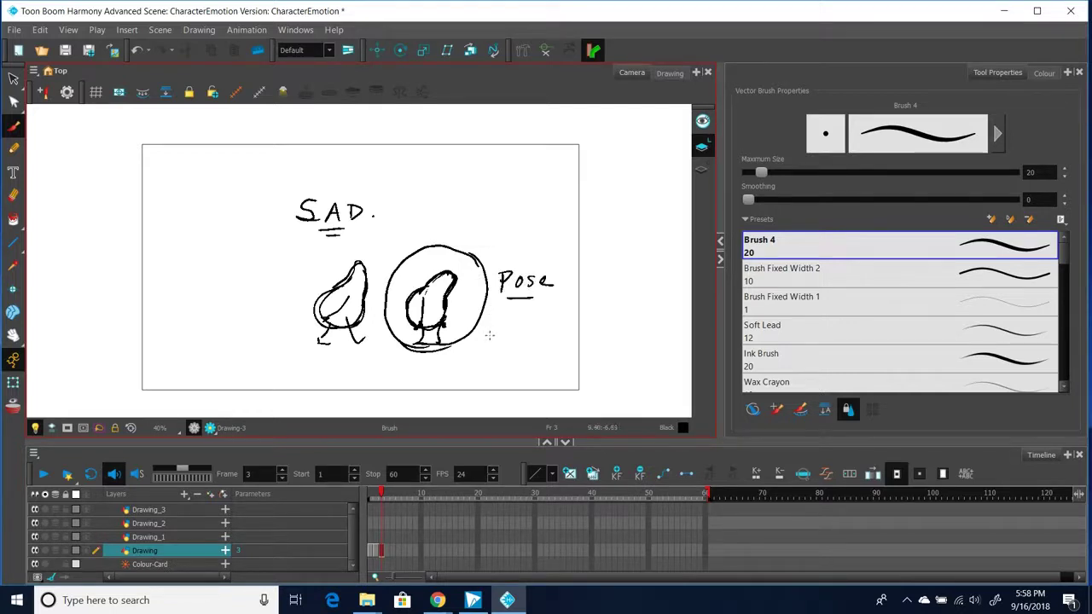
# Step: Handwrite "Action" below "Pose" and draw a long curved arrow from it around the characters to the SAD title
pyautogui.moveTo(491, 324)
pyautogui.mouseDown()
pyautogui.moveTo(488, 340)
pyautogui.moveTo(498, 339)
pyautogui.mouseUp()
pyautogui.moveTo(489, 333); pyautogui.dragTo(515, 339)
pyautogui.moveTo(513, 330)
pyautogui.mouseDown()
pyautogui.moveTo(549, 335)
pyautogui.moveTo(492, 359)
pyautogui.moveTo(392, 369)
pyautogui.moveTo(240, 339)
pyautogui.moveTo(230, 258)
pyautogui.moveTo(264, 252)
pyautogui.mouseUp()
pyautogui.click(526, 322)
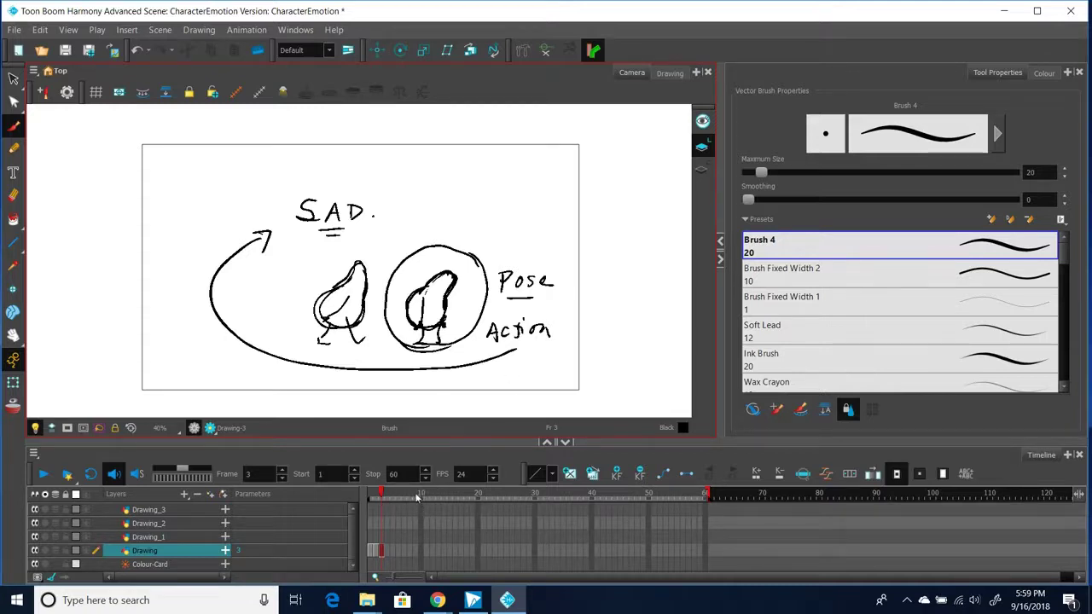
pyautogui.click(370, 535)
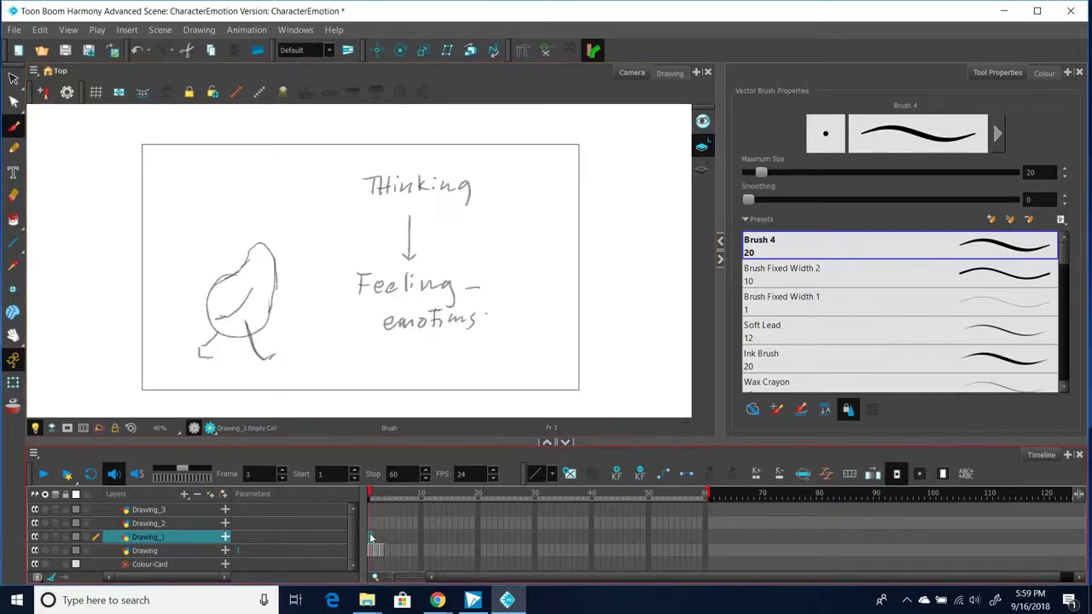
pyautogui.click(36, 551)
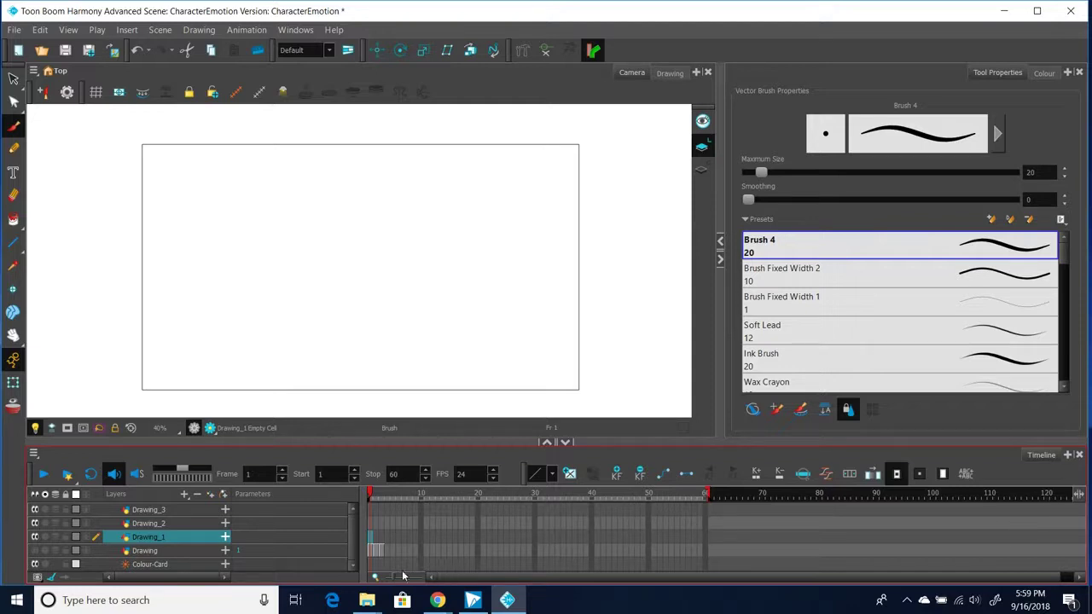
pyautogui.moveTo(393, 579); pyautogui.dragTo(398, 580)
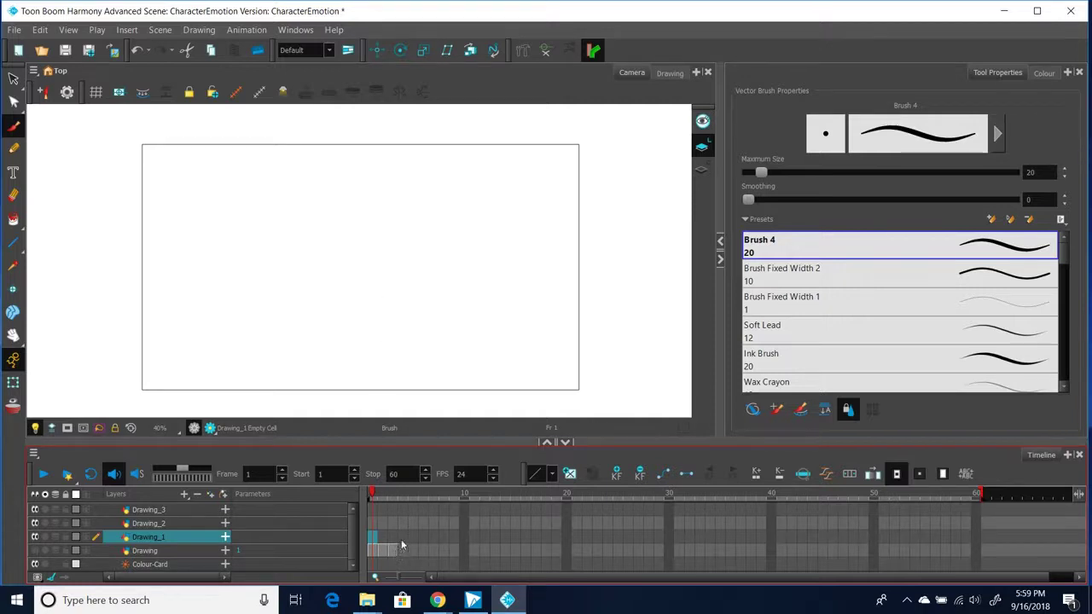
# Step: Handwrite "kicking a pebble." on frame 4 of the Drawing layer and underline the word "pebble"
pyautogui.click(393, 550)
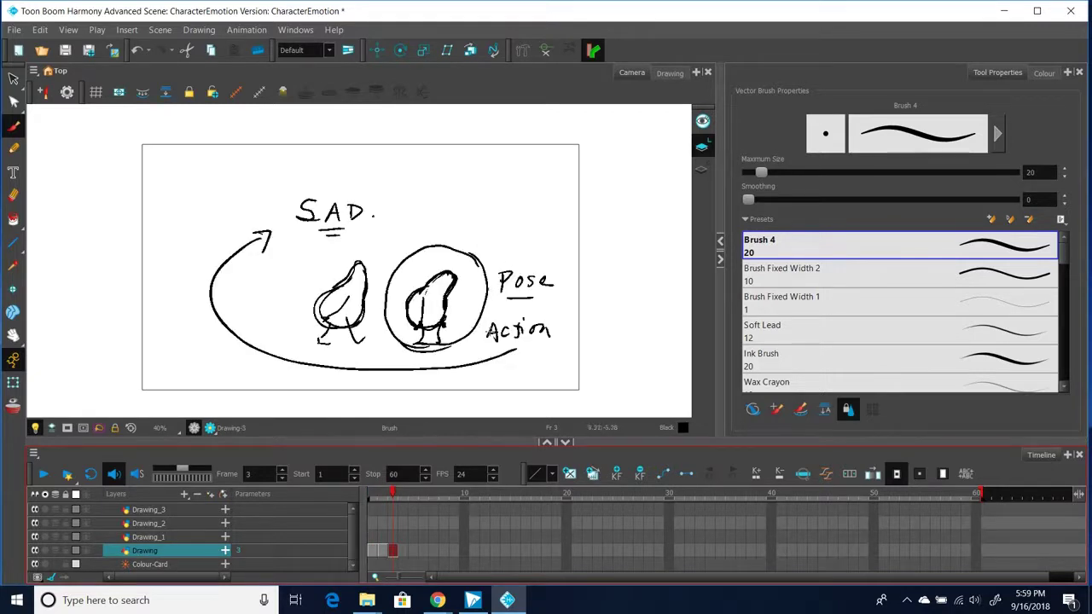
pyautogui.click(402, 549)
pyautogui.moveTo(298, 203)
pyautogui.mouseDown()
pyautogui.moveTo(297, 221)
pyautogui.moveTo(309, 220)
pyautogui.mouseUp()
pyautogui.moveTo(315, 210)
pyautogui.mouseDown()
pyautogui.moveTo(314, 220)
pyautogui.moveTo(337, 221)
pyautogui.mouseUp()
pyautogui.click(317, 205)
pyautogui.moveTo(346, 207); pyautogui.dragTo(369, 219)
pyautogui.moveTo(378, 211)
pyautogui.mouseDown()
pyautogui.moveTo(376, 232)
pyautogui.moveTo(416, 219)
pyautogui.moveTo(444, 227)
pyautogui.moveTo(443, 216)
pyautogui.mouseUp()
pyautogui.moveTo(460, 211); pyautogui.dragTo(467, 210)
pyautogui.moveTo(477, 193); pyautogui.dragTo(474, 216)
pyautogui.moveTo(489, 195); pyautogui.dragTo(488, 216)
pyautogui.moveTo(502, 197)
pyautogui.mouseDown()
pyautogui.moveTo(500, 215)
pyautogui.moveTo(522, 214)
pyautogui.mouseUp()
pyautogui.click(528, 212)
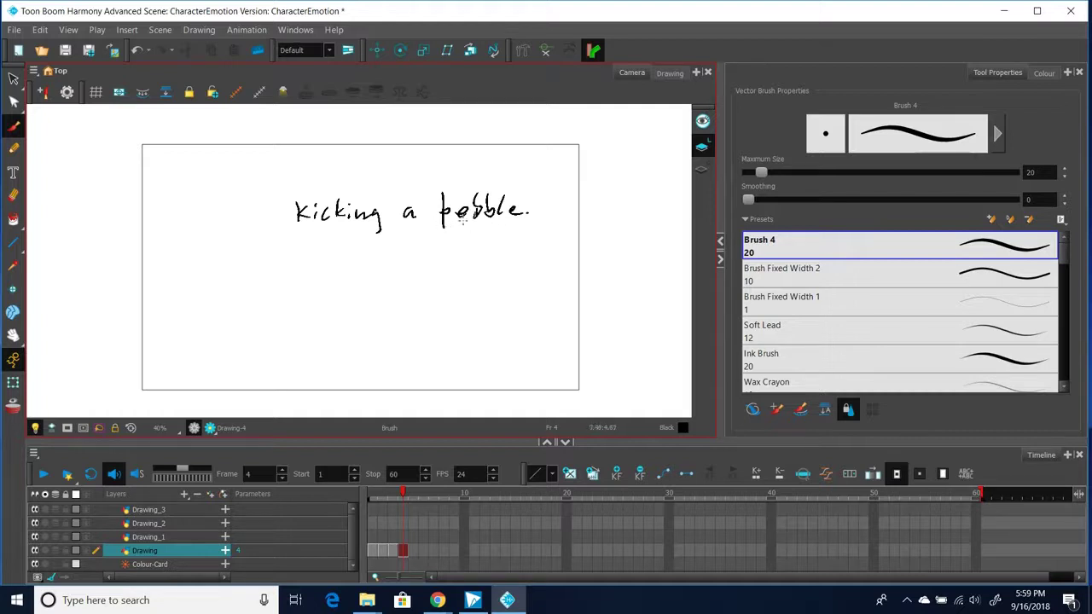
pyautogui.moveTo(437, 224); pyautogui.dragTo(517, 225)
pyautogui.click(373, 538)
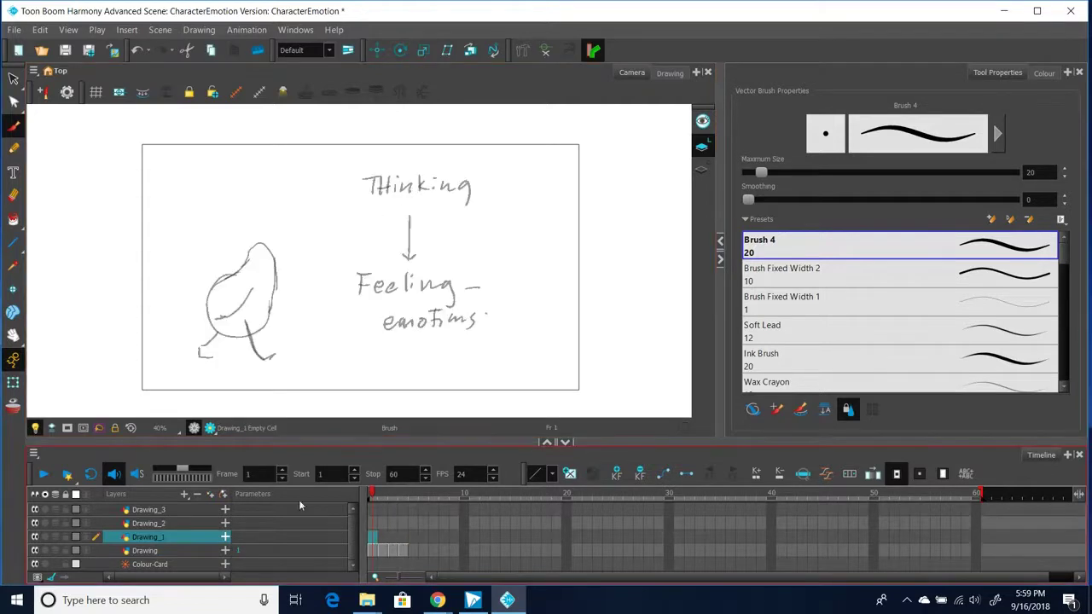
pyautogui.click(37, 552)
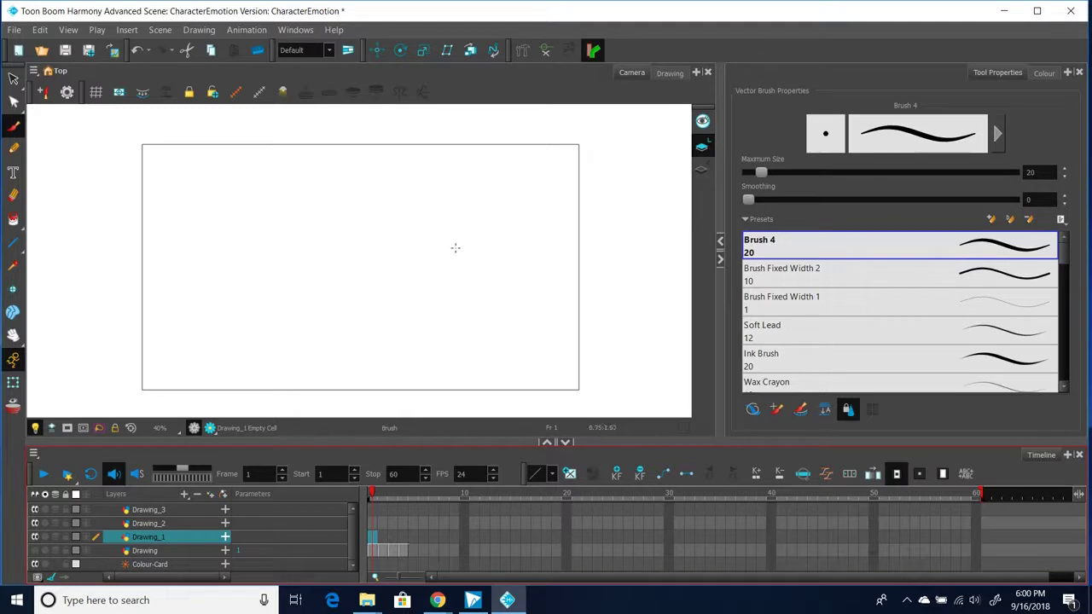
pyautogui.click(402, 551)
# Step: Handwrite "One pose ." on frame 5 of the Drawing layer and underline the word "pose"
pyautogui.click(414, 551)
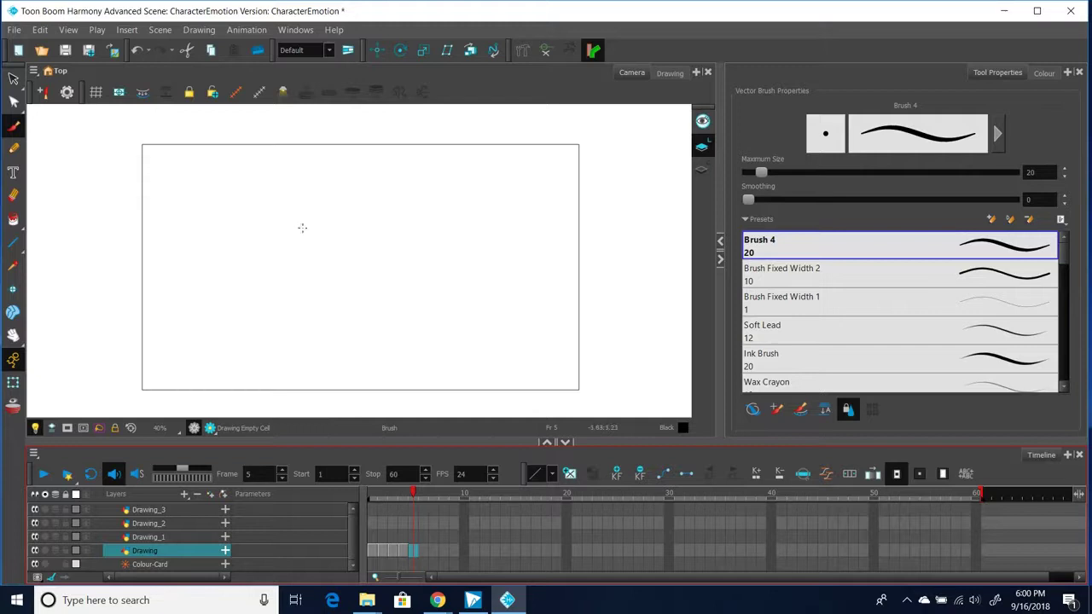
pyautogui.moveTo(298, 199)
pyautogui.mouseDown()
pyautogui.moveTo(363, 226)
pyautogui.moveTo(366, 214)
pyautogui.mouseUp()
pyautogui.moveTo(385, 201); pyautogui.dragTo(424, 208)
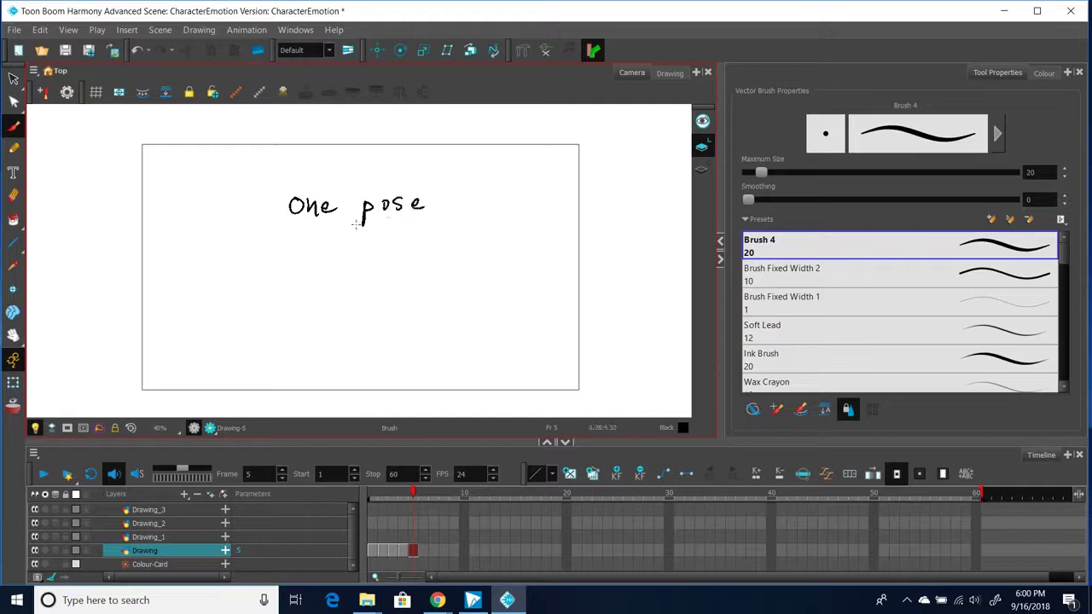
pyautogui.moveTo(341, 222); pyautogui.dragTo(424, 220)
pyautogui.click(449, 207)
# Step: Draw a small slumped pear-shaped character with legs and a straight arm below "One pose", erasing the line between head and body
pyautogui.moveTo(355, 291)
pyautogui.mouseDown()
pyautogui.moveTo(346, 329)
pyautogui.moveTo(325, 302)
pyautogui.moveTo(367, 311)
pyautogui.moveTo(355, 278)
pyautogui.moveTo(364, 267)
pyautogui.moveTo(375, 275)
pyautogui.moveTo(368, 311)
pyautogui.moveTo(356, 295)
pyautogui.mouseUp()
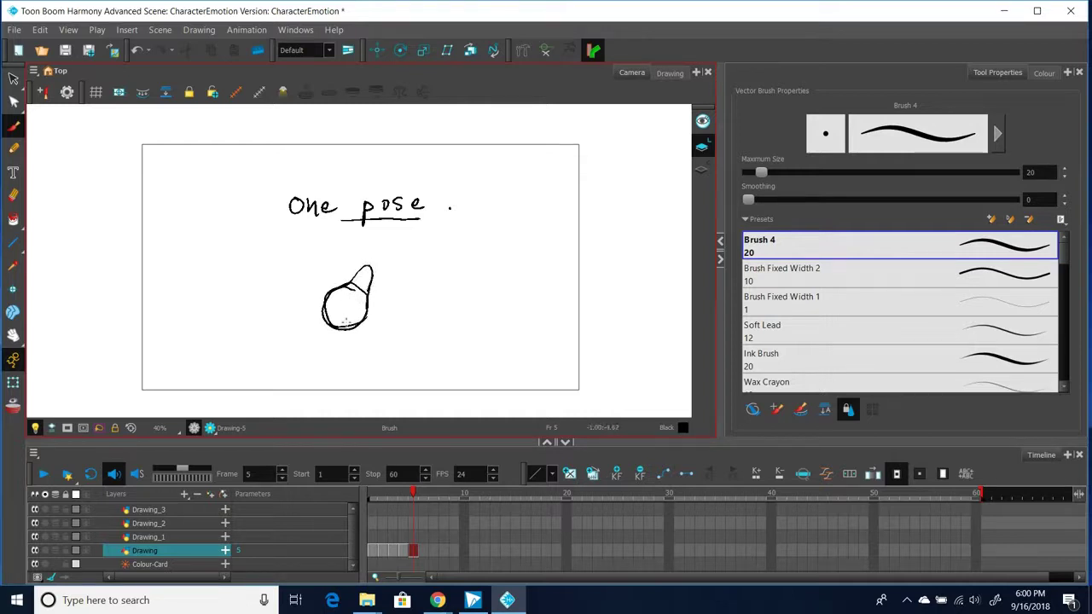
pyautogui.moveTo(341, 329)
pyautogui.mouseDown()
pyautogui.moveTo(339, 345)
pyautogui.moveTo(363, 343)
pyautogui.mouseUp()
pyautogui.moveTo(348, 295); pyautogui.dragTo(346, 322)
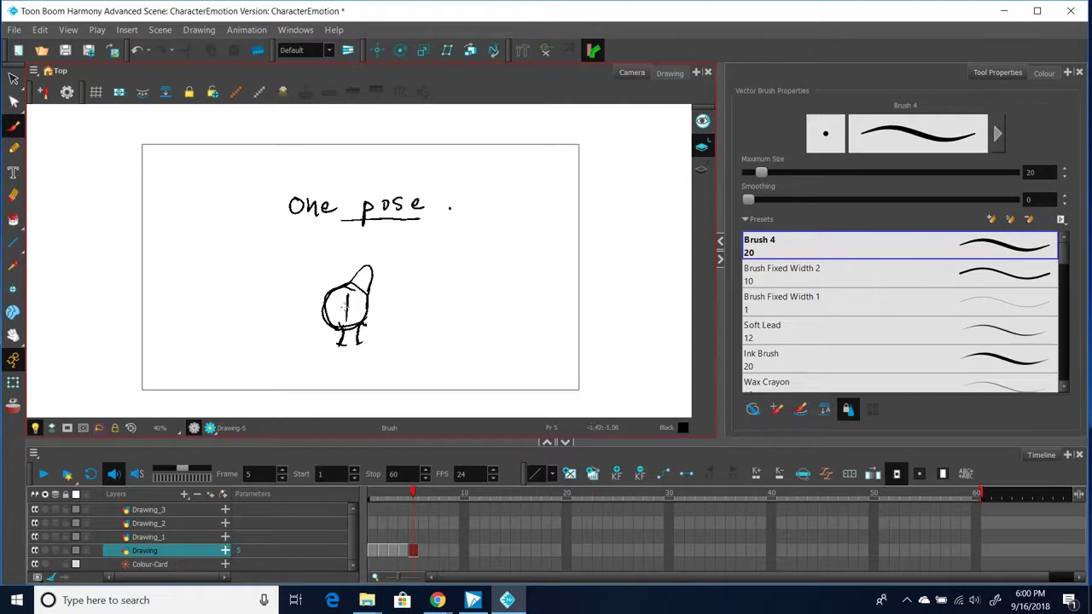
pyautogui.click(13, 196)
pyautogui.moveTo(363, 292)
pyautogui.mouseDown()
pyautogui.moveTo(353, 286)
pyautogui.moveTo(363, 292)
pyautogui.mouseUp()
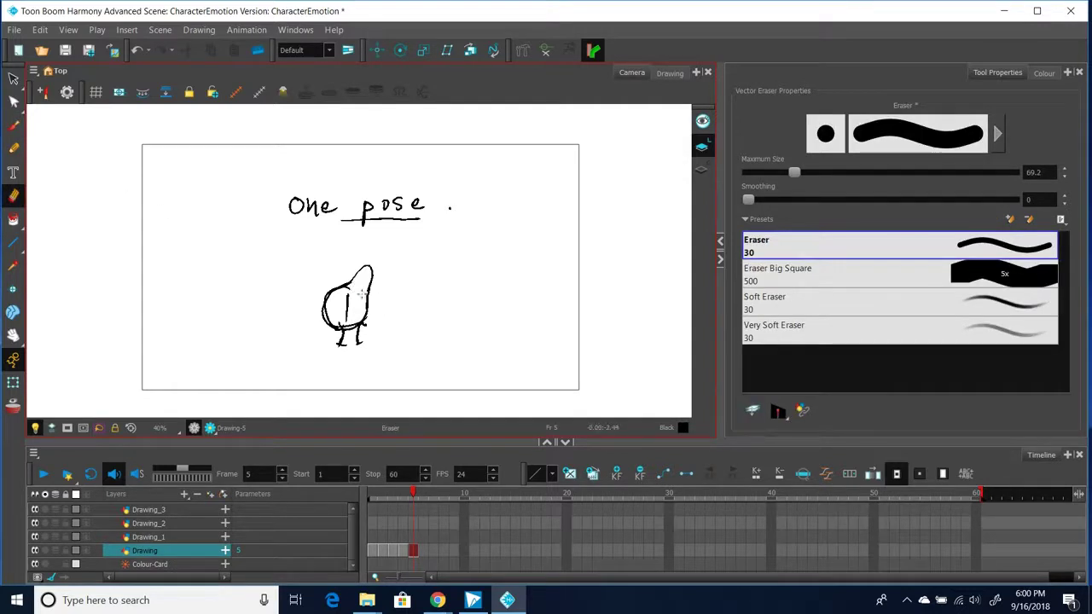
# Step: Select frame 1 of the Drawing_1 layer, hide the Drawing layer and switch to the Brush tool
pyautogui.click(372, 539)
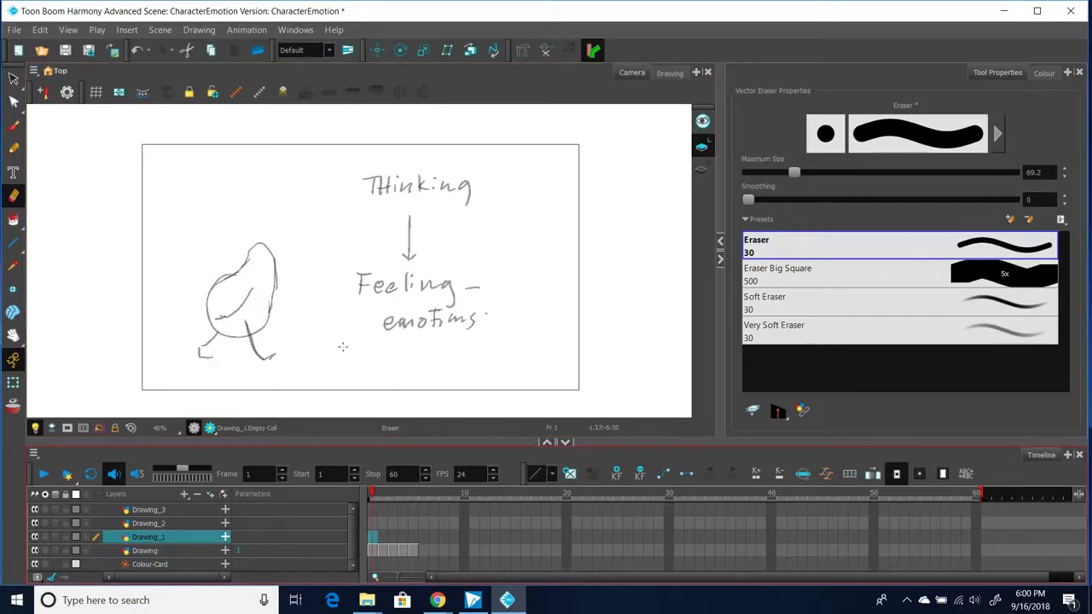
pyautogui.click(35, 551)
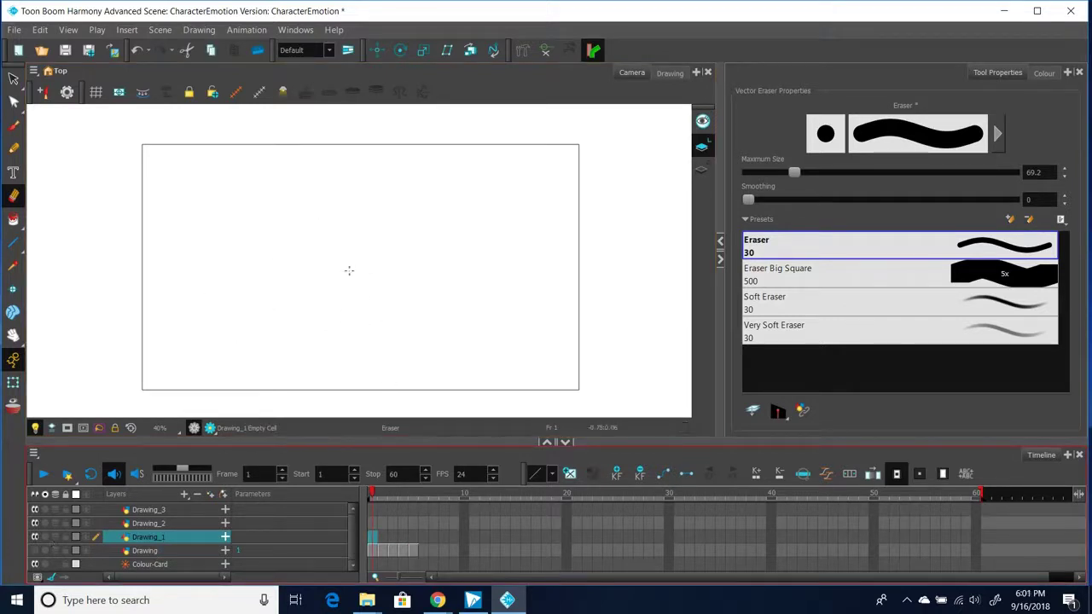
pyautogui.moveTo(364, 261)
pyautogui.mouseDown()
pyautogui.moveTo(351, 243)
pyautogui.moveTo(315, 297)
pyautogui.moveTo(349, 312)
pyautogui.mouseUp()
pyautogui.click(14, 126)
# Step: Draw a large slumped character on frame 1 of Drawing_1: a round body, a forward-leaning head and two legs
pyautogui.moveTo(345, 243)
pyautogui.mouseDown()
pyautogui.moveTo(372, 258)
pyautogui.moveTo(343, 311)
pyautogui.moveTo(357, 308)
pyautogui.mouseUp()
pyautogui.moveTo(343, 241)
pyautogui.mouseDown()
pyautogui.moveTo(377, 205)
pyautogui.moveTo(389, 220)
pyautogui.mouseUp()
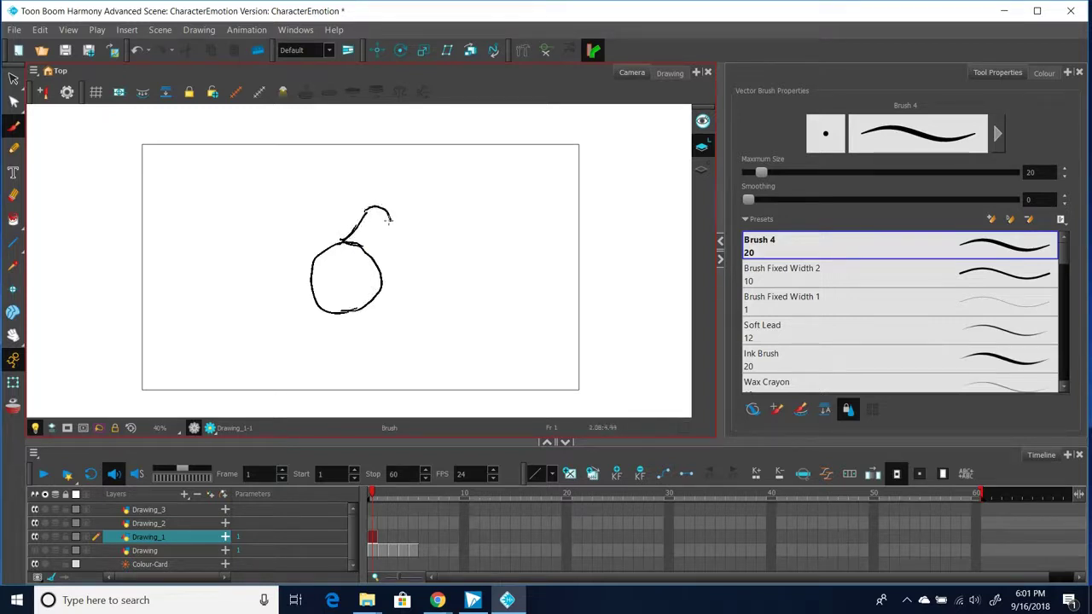
pyautogui.moveTo(329, 241)
pyautogui.mouseDown()
pyautogui.moveTo(381, 209)
pyautogui.moveTo(395, 224)
pyautogui.moveTo(381, 287)
pyautogui.mouseUp()
pyautogui.moveTo(343, 240); pyautogui.dragTo(383, 210)
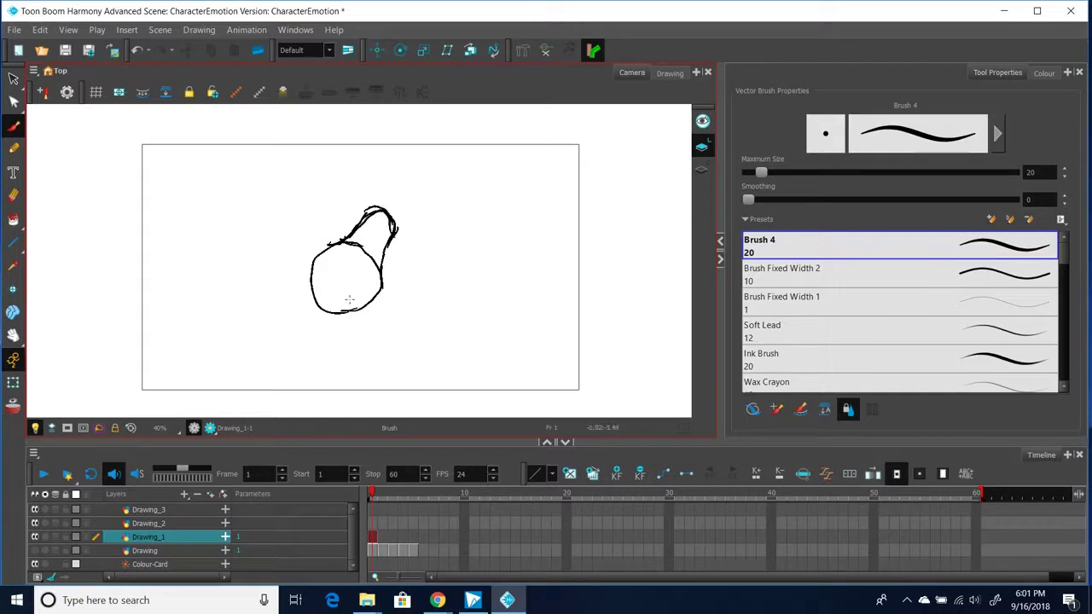
pyautogui.moveTo(340, 299)
pyautogui.mouseDown()
pyautogui.moveTo(335, 343)
pyautogui.moveTo(338, 305)
pyautogui.moveTo(334, 343)
pyautogui.moveTo(374, 305)
pyautogui.moveTo(372, 337)
pyautogui.moveTo(370, 303)
pyautogui.moveTo(370, 329)
pyautogui.mouseUp()
# Step: Erase the body line crossing the neck and the stray outline on top of the head
pyautogui.click(13, 194)
pyautogui.moveTo(357, 245)
pyautogui.mouseDown()
pyautogui.moveTo(339, 247)
pyautogui.moveTo(374, 272)
pyautogui.moveTo(375, 256)
pyautogui.mouseUp()
pyautogui.moveTo(369, 207); pyautogui.dragTo(378, 205)
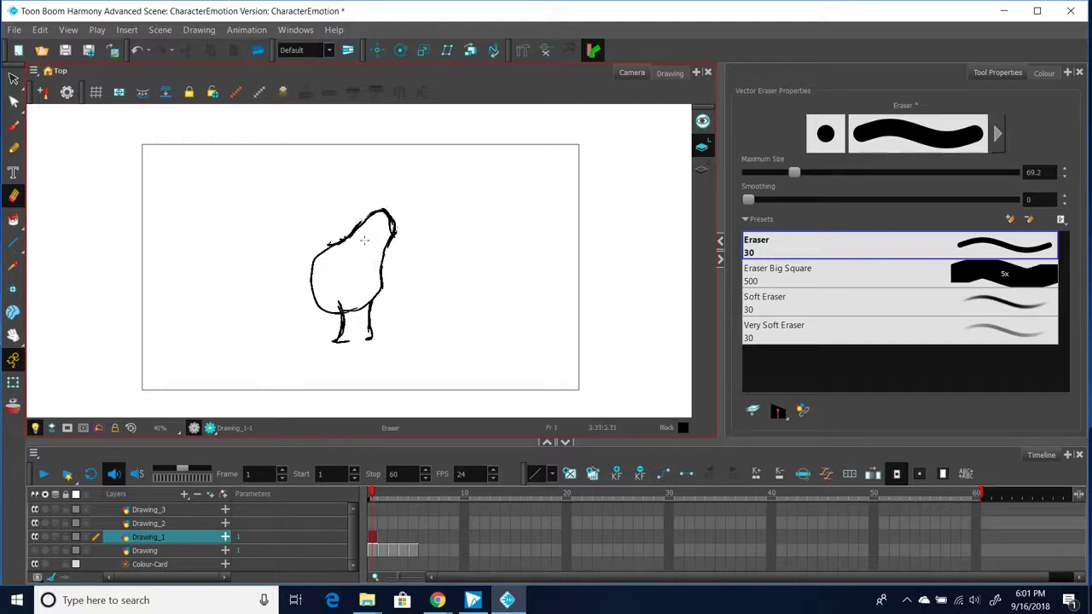
# Step: Draw the hanging arm and both hands on the character and reinforce the outline of its back
pyautogui.click(13, 124)
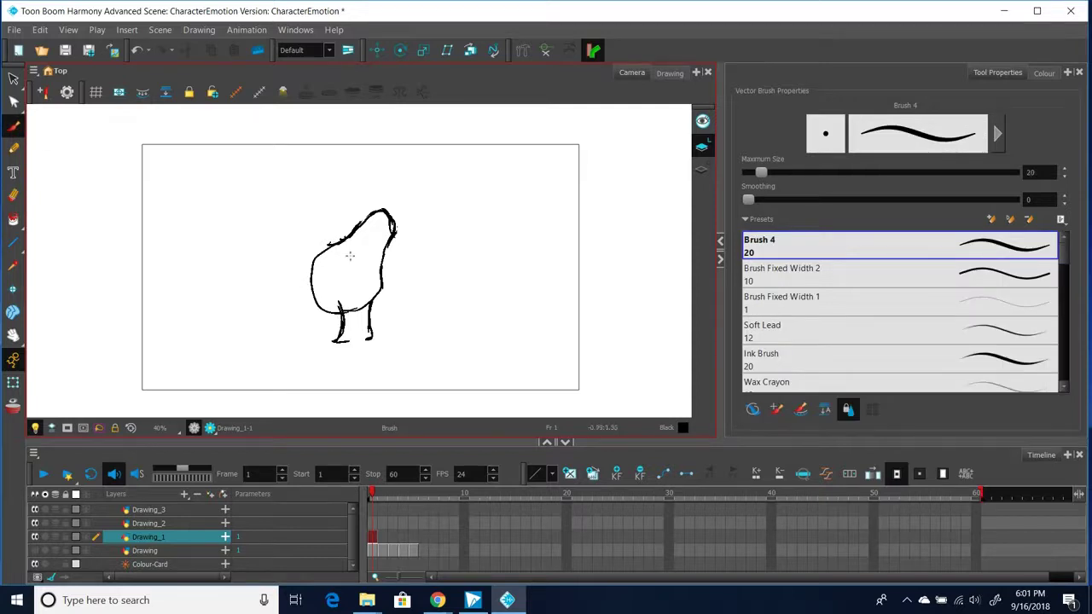
pyautogui.moveTo(348, 253); pyautogui.dragTo(344, 302)
pyautogui.moveTo(386, 250); pyautogui.dragTo(381, 304)
pyautogui.moveTo(338, 244)
pyautogui.mouseDown()
pyautogui.moveTo(352, 236)
pyautogui.moveTo(325, 252)
pyautogui.moveTo(312, 280)
pyautogui.moveTo(334, 313)
pyautogui.mouseUp()
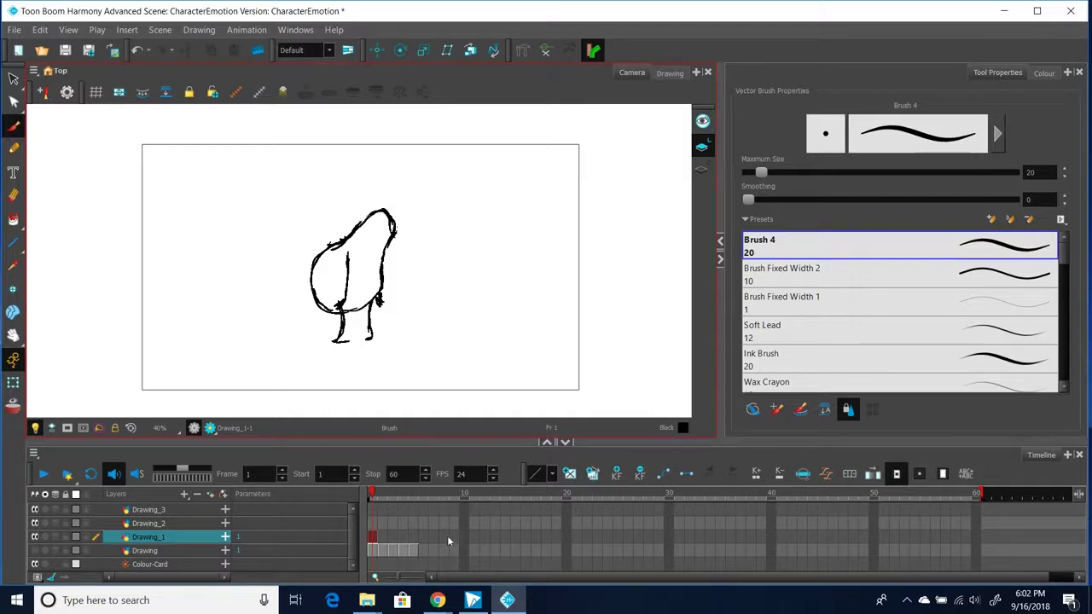
# Step: Turn on onion skin at frame 2 of Drawing_1 and draw the head and body outline shifted forward from the previous pose
pyautogui.click(382, 537)
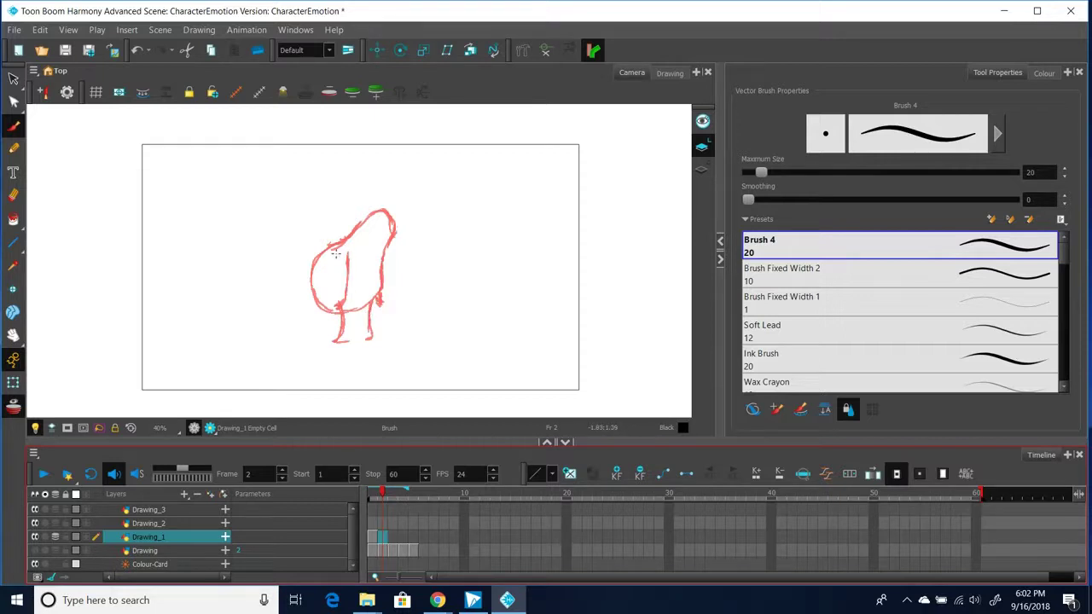
pyautogui.moveTo(336, 254)
pyautogui.mouseDown()
pyautogui.moveTo(324, 271)
pyautogui.moveTo(331, 298)
pyautogui.moveTo(357, 317)
pyautogui.moveTo(382, 313)
pyautogui.moveTo(396, 272)
pyautogui.mouseUp()
pyautogui.moveTo(335, 253)
pyautogui.mouseDown()
pyautogui.moveTo(392, 211)
pyautogui.moveTo(383, 220)
pyautogui.moveTo(395, 212)
pyautogui.moveTo(411, 227)
pyautogui.moveTo(395, 281)
pyautogui.mouseUp()
pyautogui.moveTo(371, 238)
pyautogui.mouseDown()
pyautogui.moveTo(350, 250)
pyautogui.moveTo(371, 239)
pyautogui.mouseUp()
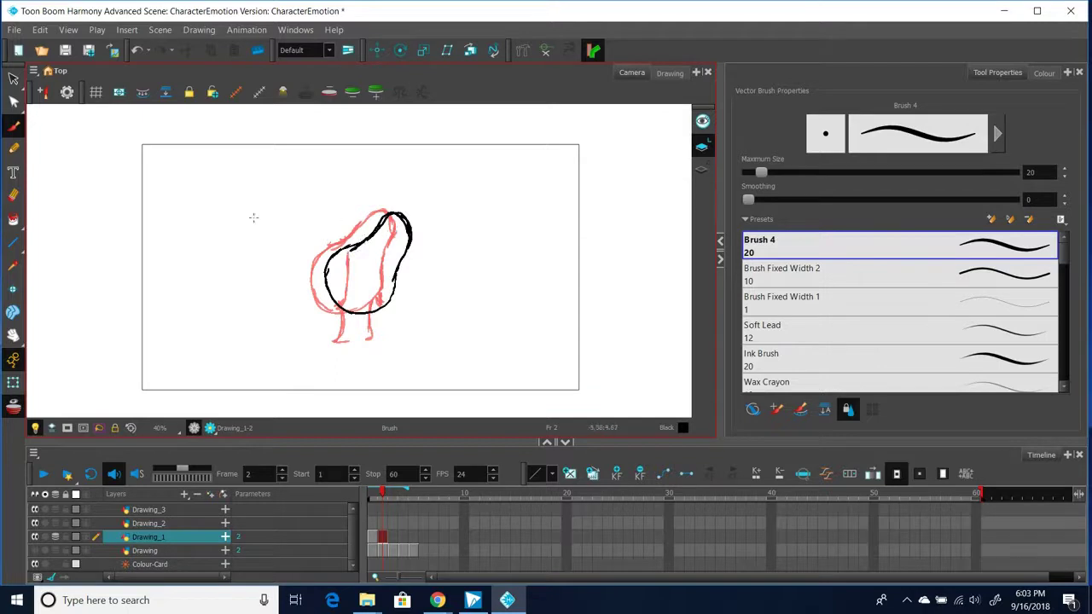
# Step: Thin the heavy doubled lines of the frame 2 head and body with the Eraser, then return to the Brush tool
pyautogui.click(13, 194)
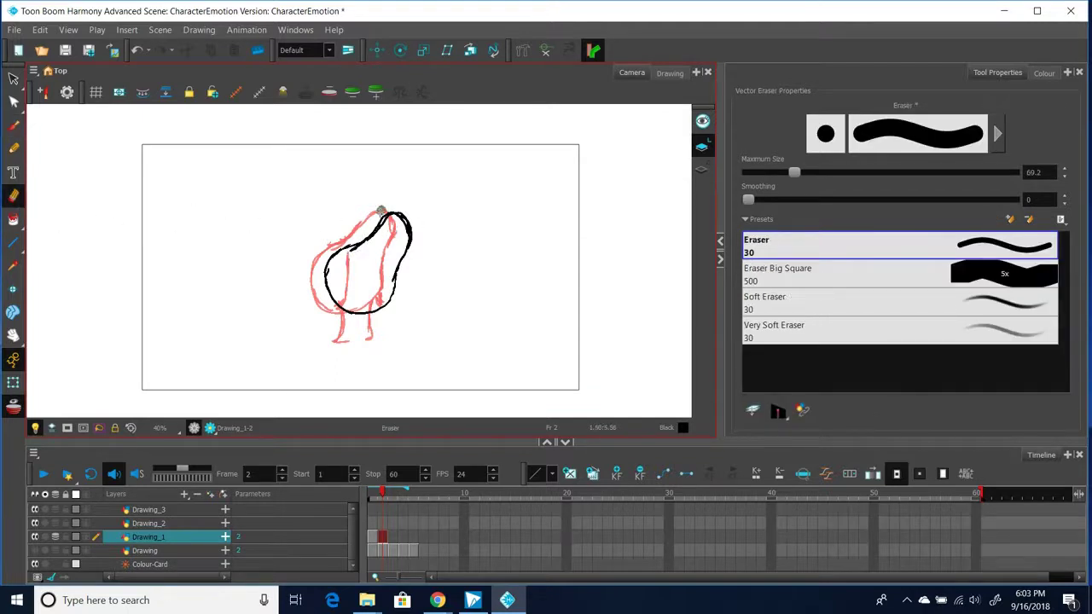
pyautogui.moveTo(378, 219)
pyautogui.mouseDown()
pyautogui.moveTo(389, 212)
pyautogui.moveTo(406, 232)
pyautogui.moveTo(389, 283)
pyautogui.mouseUp()
pyautogui.click(13, 125)
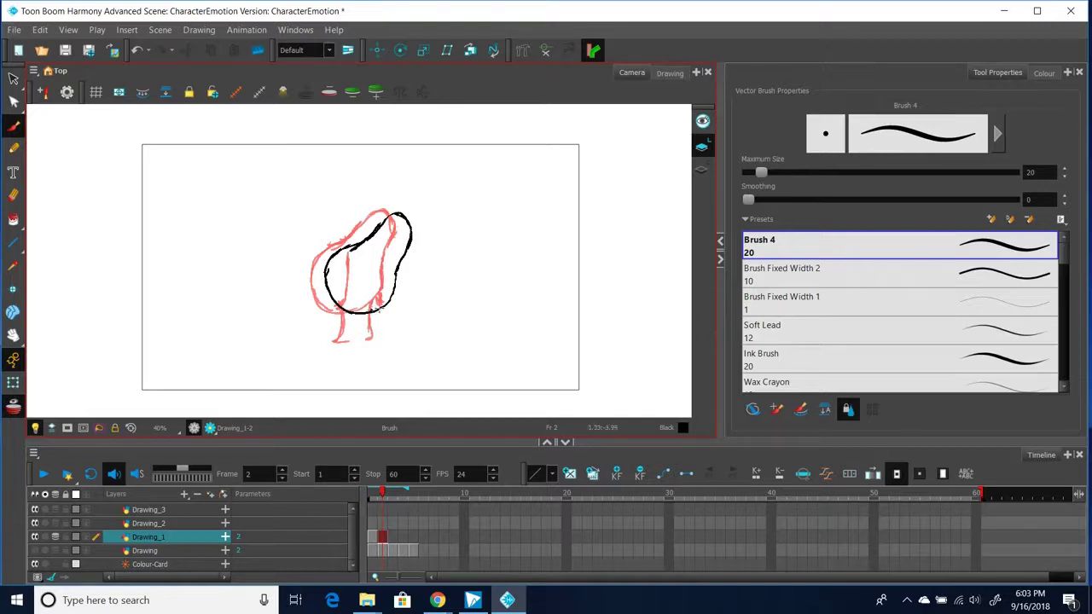
# Step: Draw two legs with feet under the frame 2 body, cleaning up and redrawing the rear foot
pyautogui.moveTo(380, 309); pyautogui.dragTo(372, 338)
pyautogui.moveTo(341, 299)
pyautogui.mouseDown()
pyautogui.moveTo(355, 334)
pyautogui.moveTo(368, 329)
pyautogui.mouseUp()
pyautogui.click(13, 196)
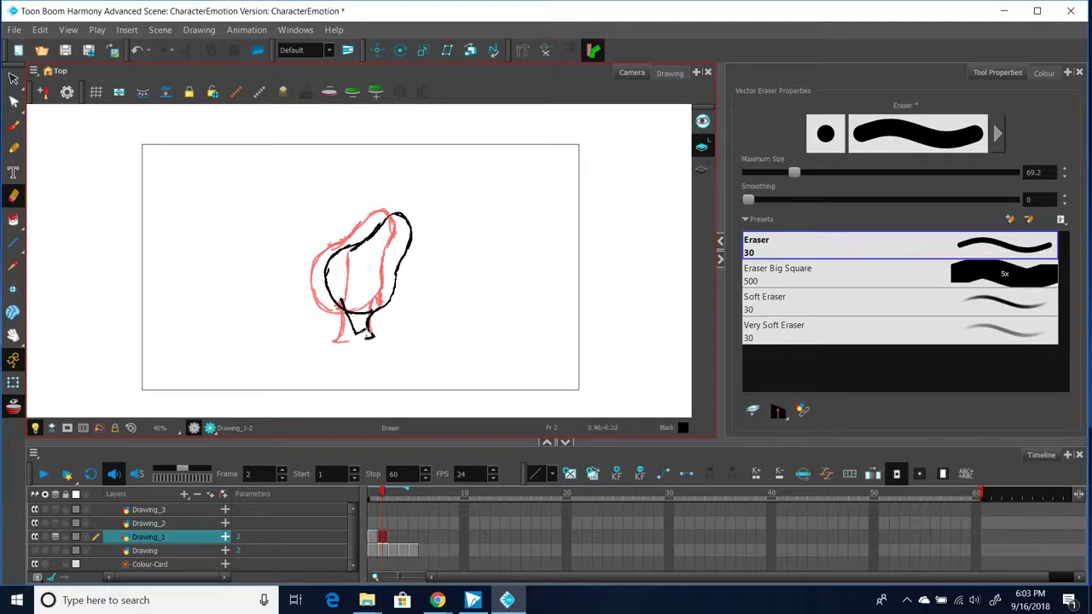
pyautogui.click(12, 125)
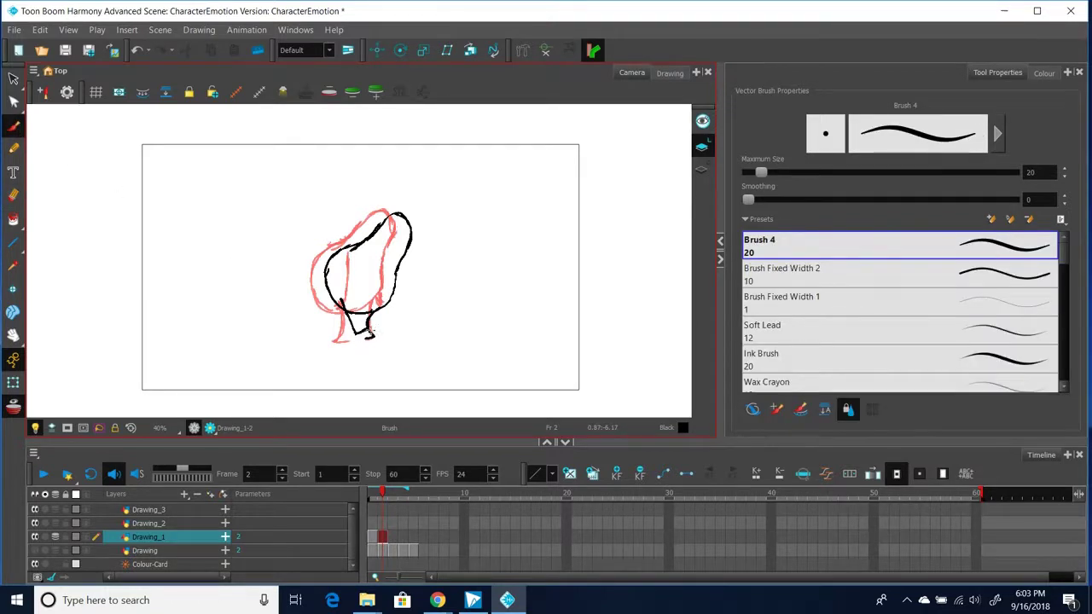
pyautogui.moveTo(366, 331); pyautogui.dragTo(358, 334)
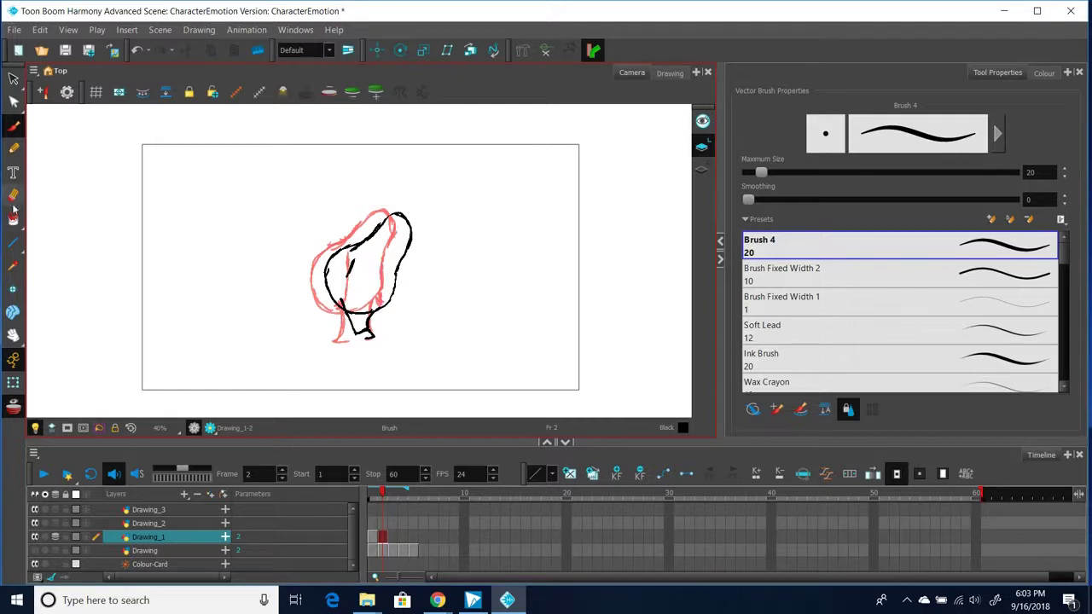
# Step: Draw the backward-swinging arm with its hand on the frame 2 character, then erase and redraw the small front hand
pyautogui.click(13, 197)
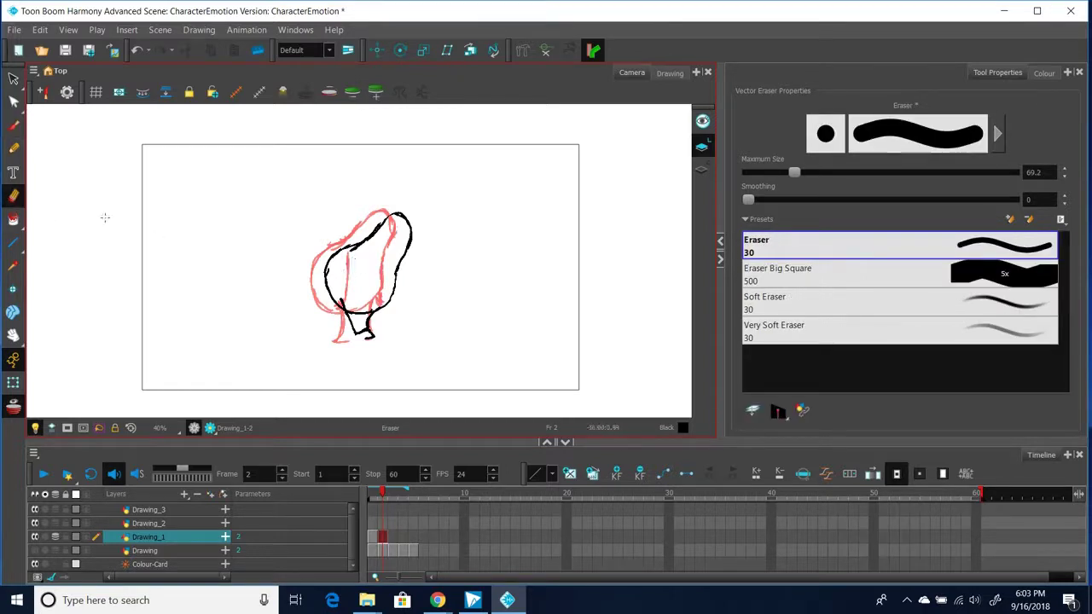
pyautogui.click(12, 125)
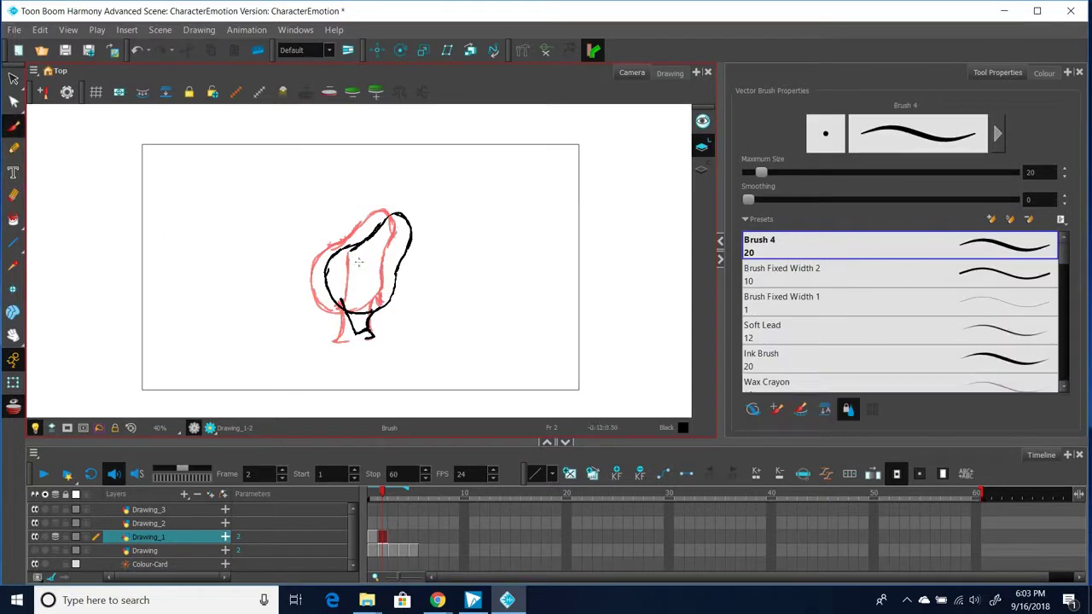
pyautogui.moveTo(357, 261); pyautogui.dragTo(329, 302)
pyautogui.moveTo(388, 305); pyautogui.dragTo(392, 311)
pyautogui.click(13, 194)
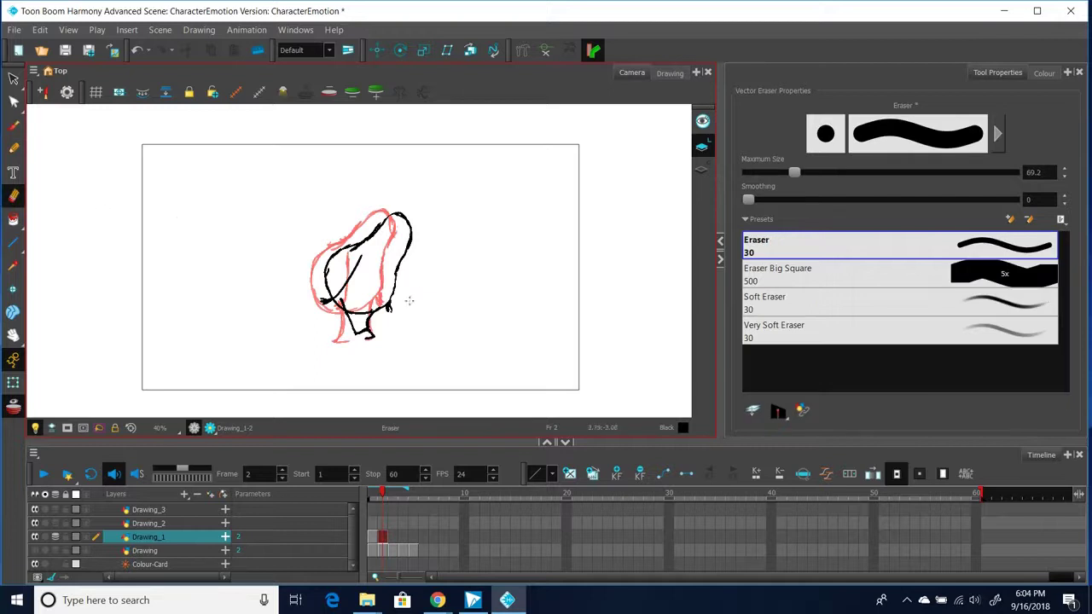
pyautogui.moveTo(392, 309); pyautogui.dragTo(389, 311)
pyautogui.click(13, 126)
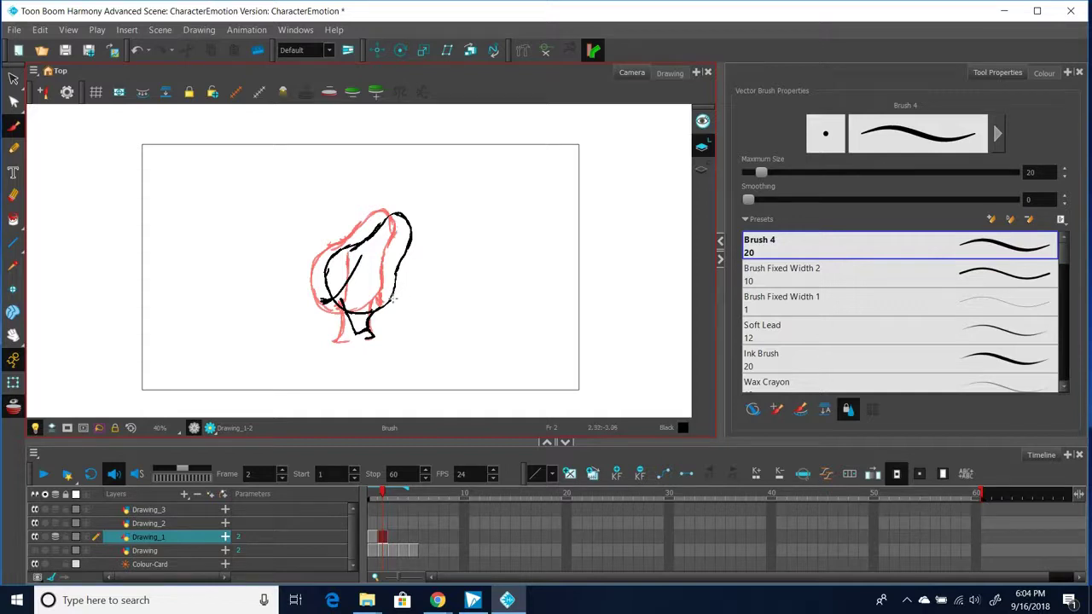
pyautogui.moveTo(394, 295); pyautogui.dragTo(399, 313)
# Step: Paint a small pebble dot ahead of the feet at frame 2 of Drawing_2, then return to Drawing_1's second pose
pyautogui.click(382, 522)
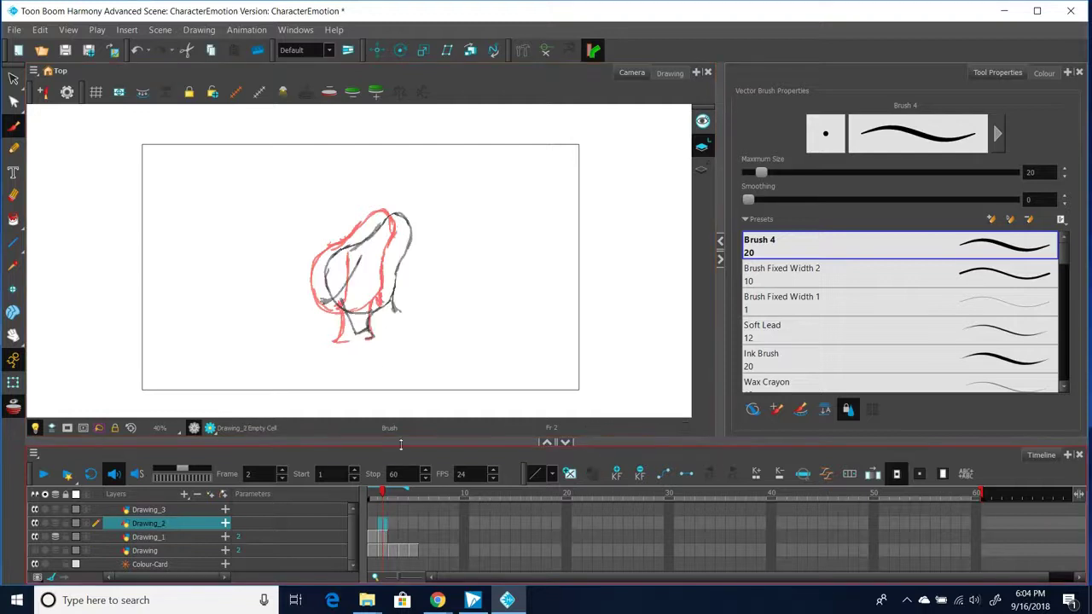
pyautogui.click(383, 319)
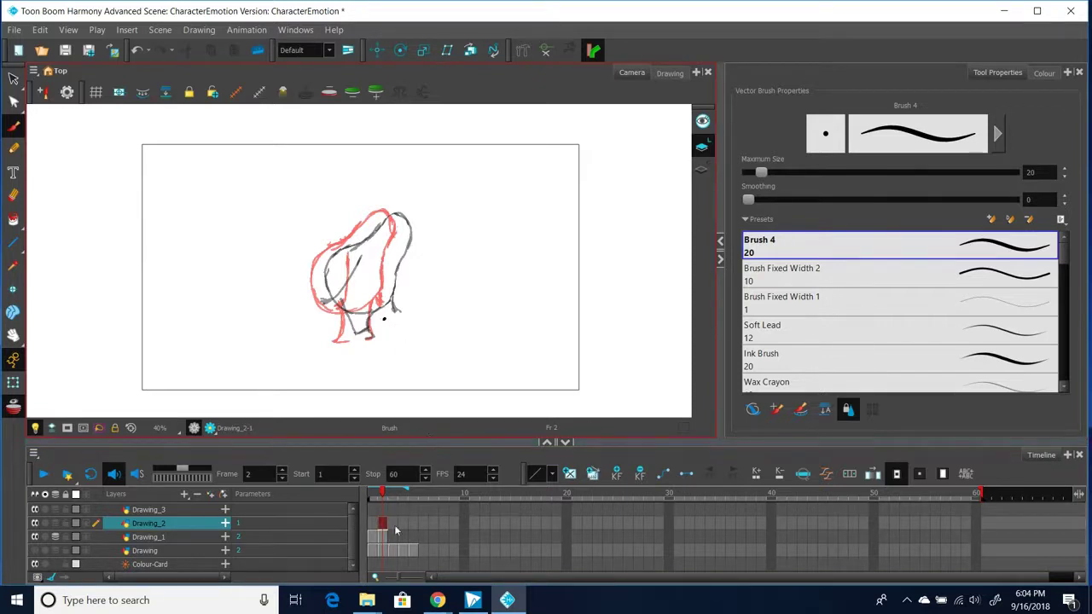
pyautogui.click(370, 535)
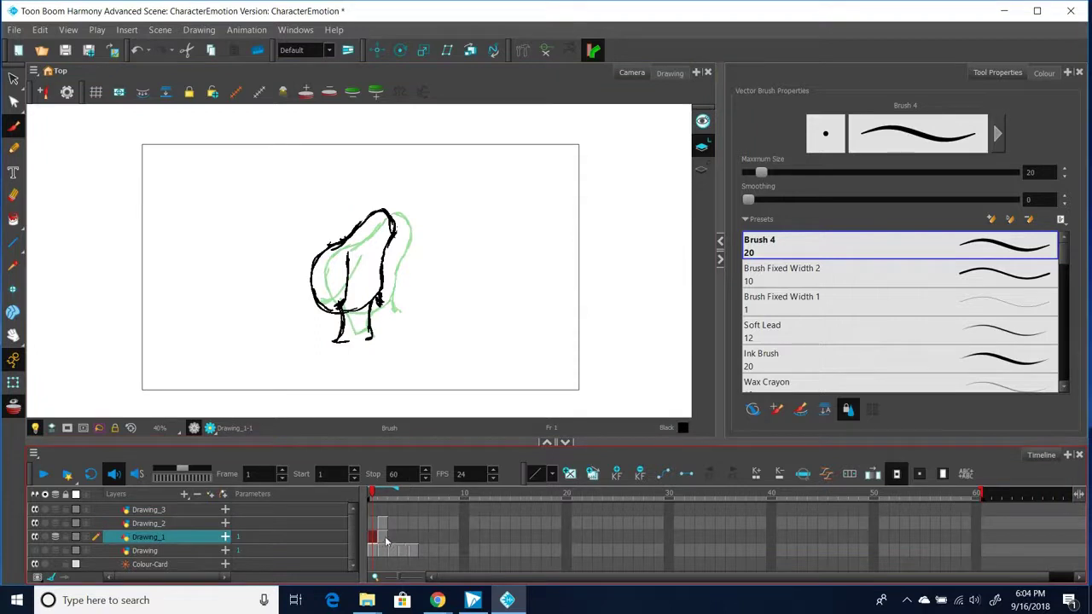
pyautogui.click(386, 538)
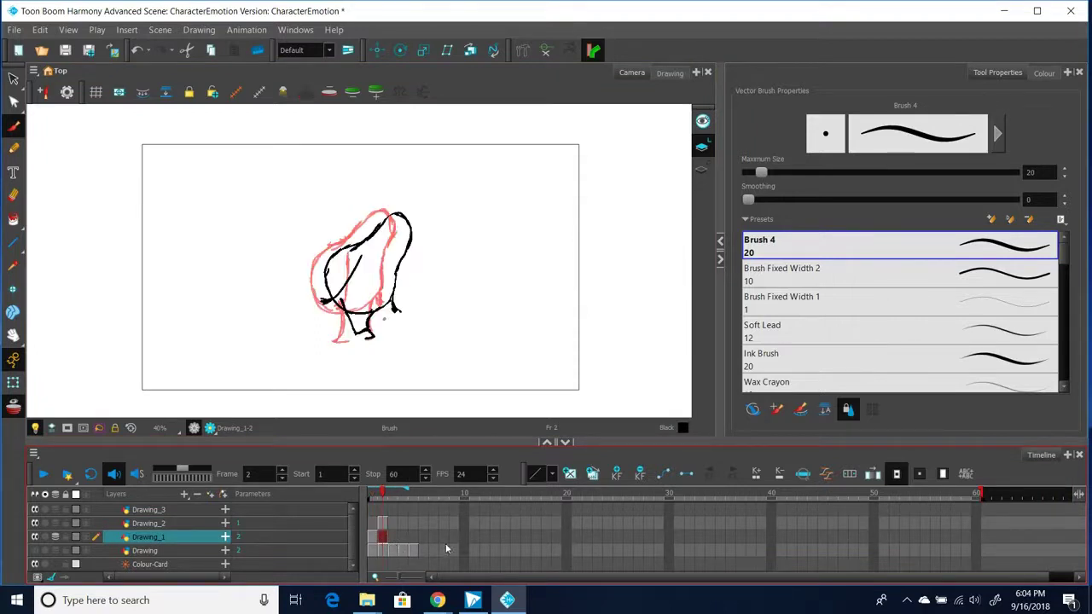
# Step: Extend Drawing_1's exposure to frame 45, holding the first pose through frame 20 and starting the second pose at frame 21
pyautogui.click(823, 538)
pyautogui.rightClick(822, 537)
pyautogui.click(861, 328)
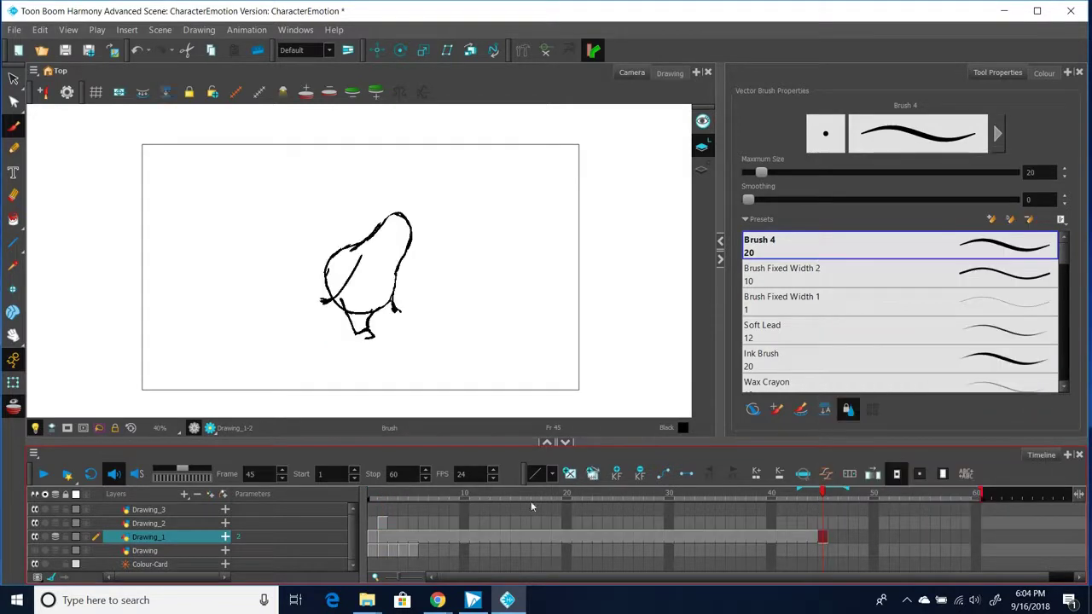
pyautogui.click(383, 537)
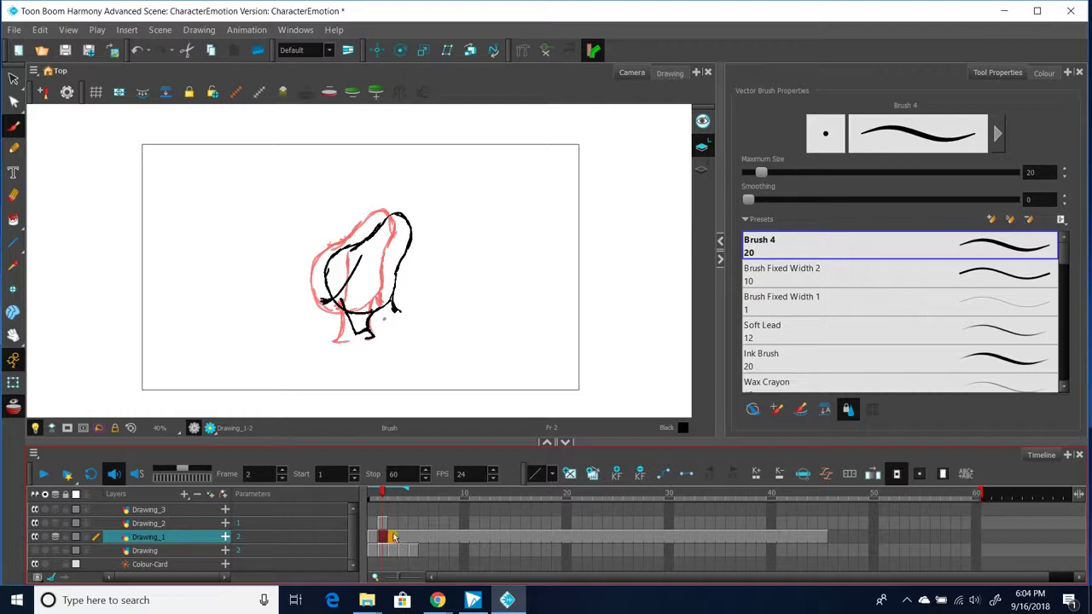
pyautogui.click(576, 538)
pyautogui.click(405, 537)
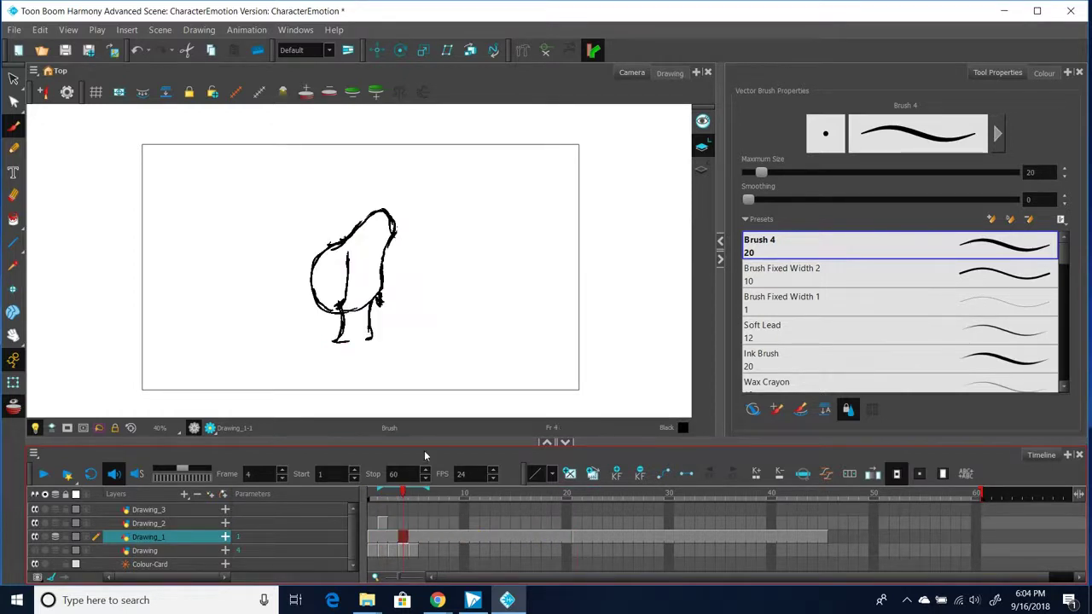
# Step: Flip between the two Drawing_1 poses and check the held frames on either side of frame 21
pyautogui.click(627, 537)
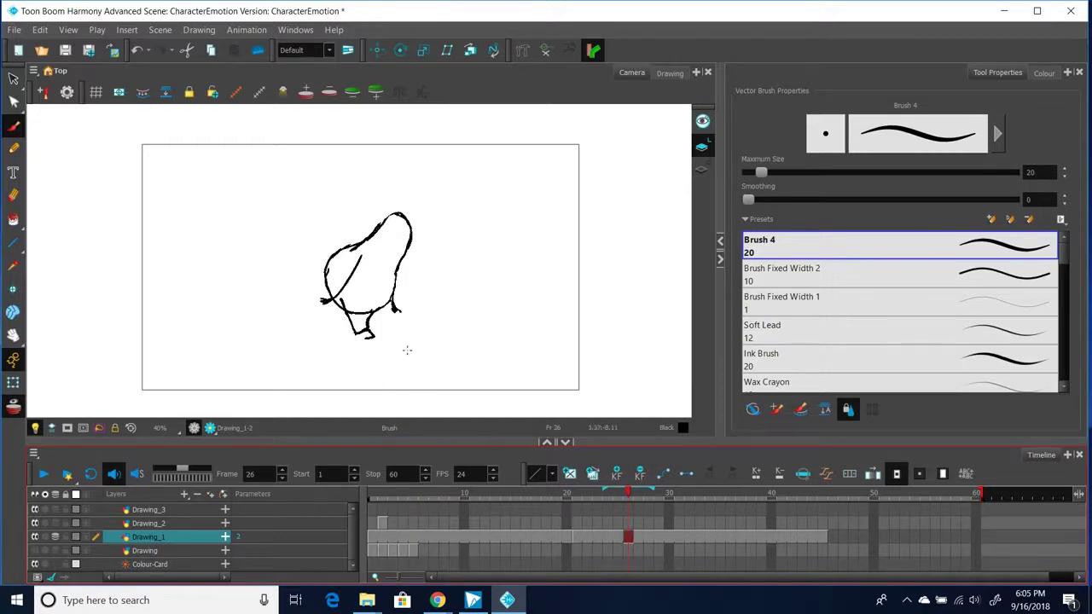
pyautogui.click(505, 536)
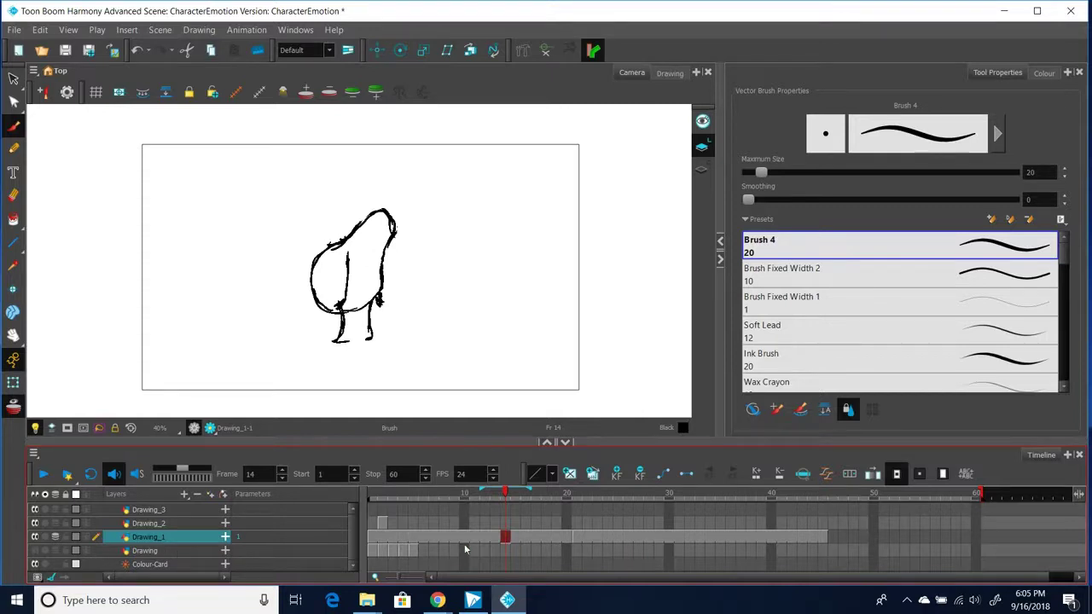
pyautogui.click(527, 538)
pyautogui.click(578, 543)
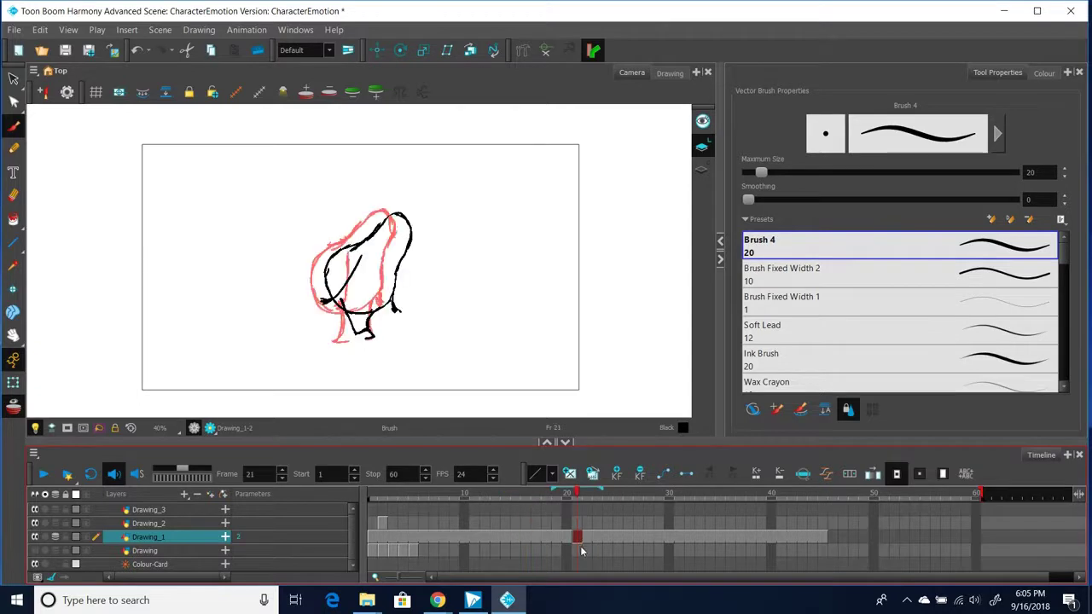
pyautogui.press('f')
pyautogui.press('g')
pyautogui.press('f')
pyautogui.press('g')
pyautogui.press('f')
pyautogui.press('g')
pyautogui.click(481, 537)
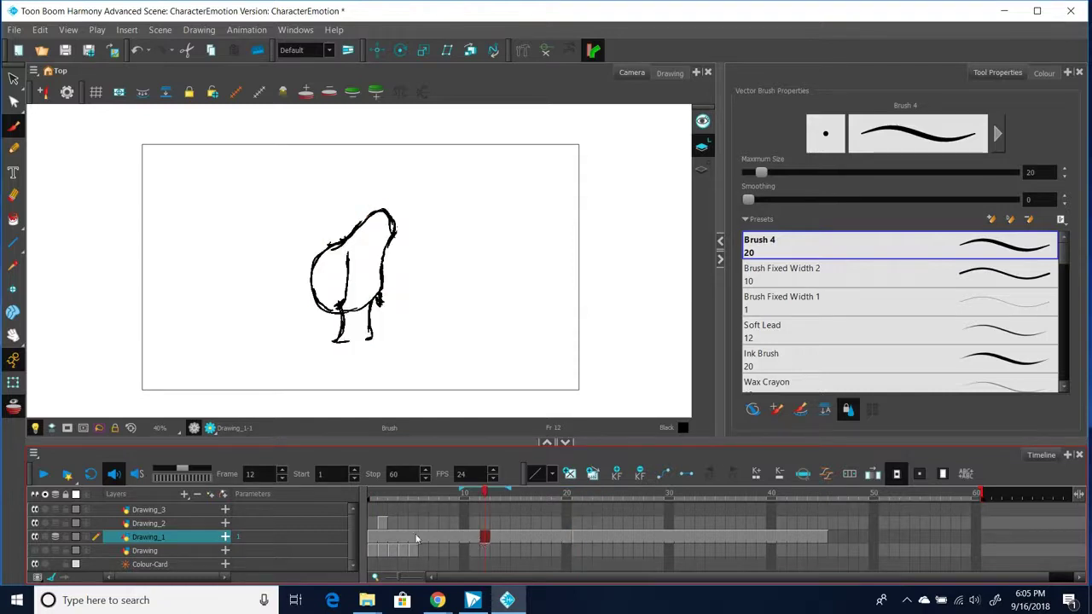
pyautogui.click(564, 537)
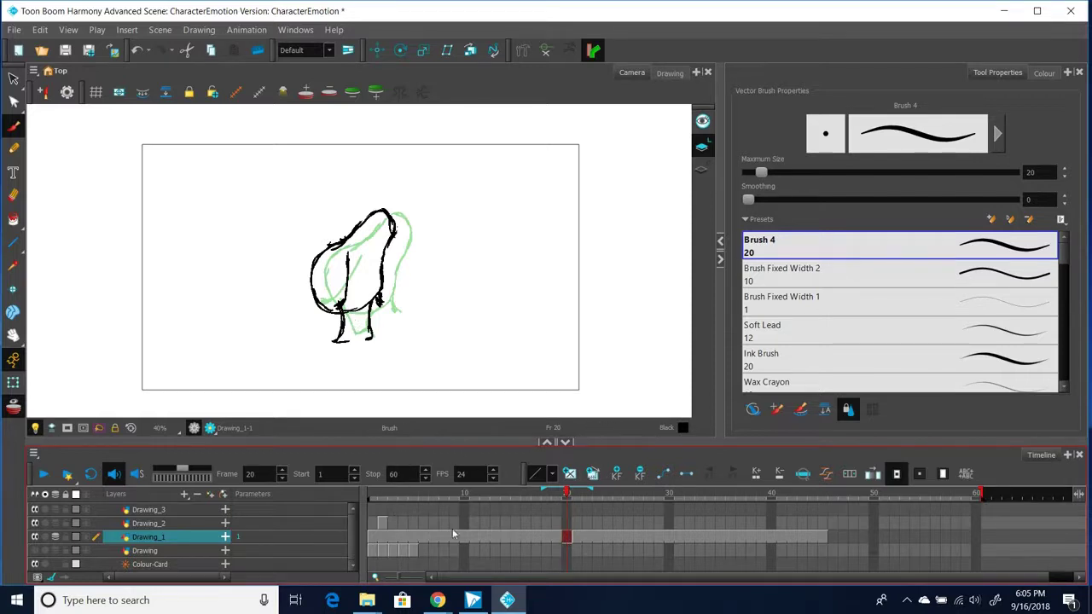
# Step: Clear the Drawing_1 exposure from frame 11 to frame 20 to make room for in-between drawings
pyautogui.click(475, 540)
pyautogui.click(484, 539)
pyautogui.press(',')
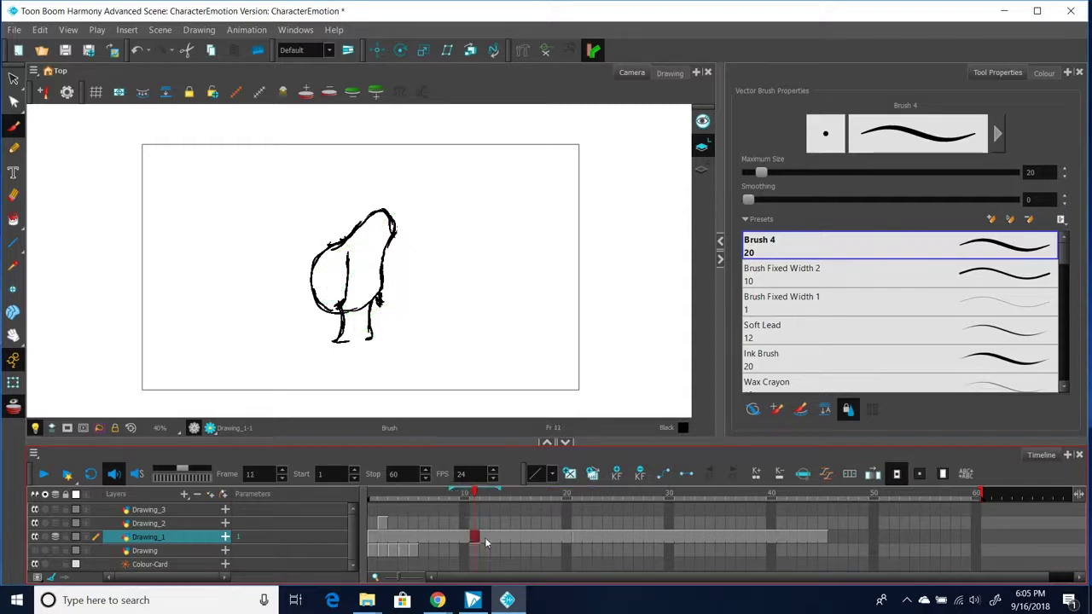
pyautogui.keyDown('shift'); pyautogui.click(568, 540); pyautogui.keyUp('shift')
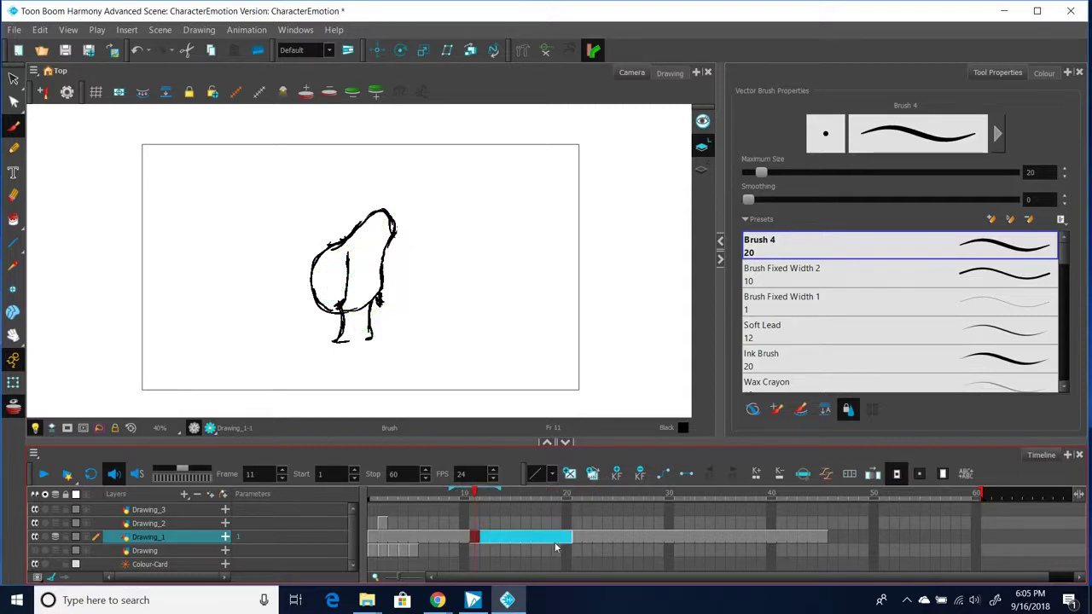
pyautogui.press('Delete')
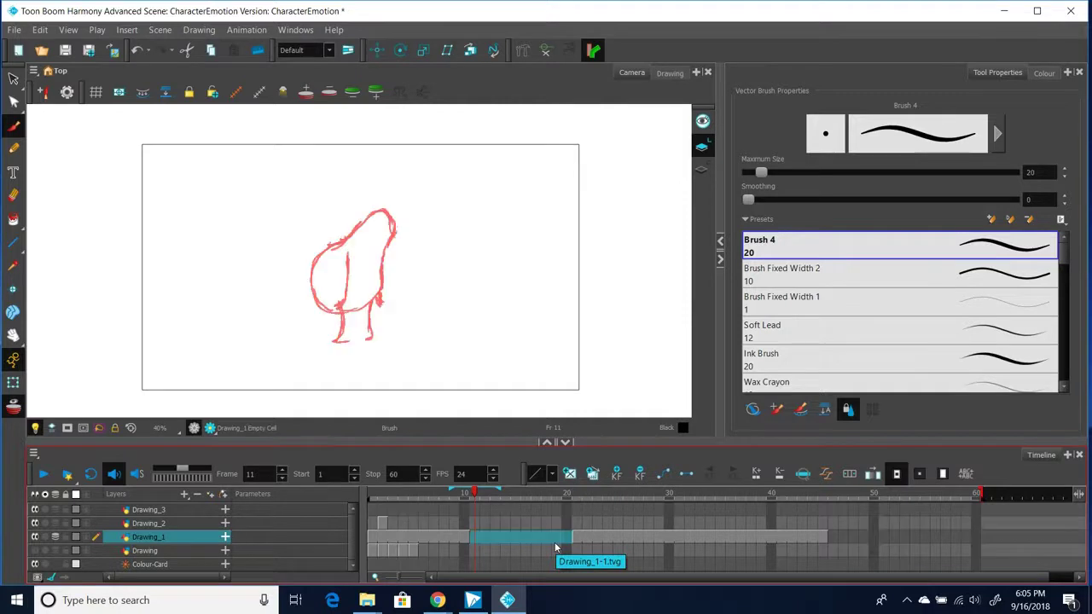
# Step: Extend the onion skin range forward past frame 21 and draw the in-between head and body outline at frame 11
pyautogui.moveTo(499, 490); pyautogui.dragTo(699, 500)
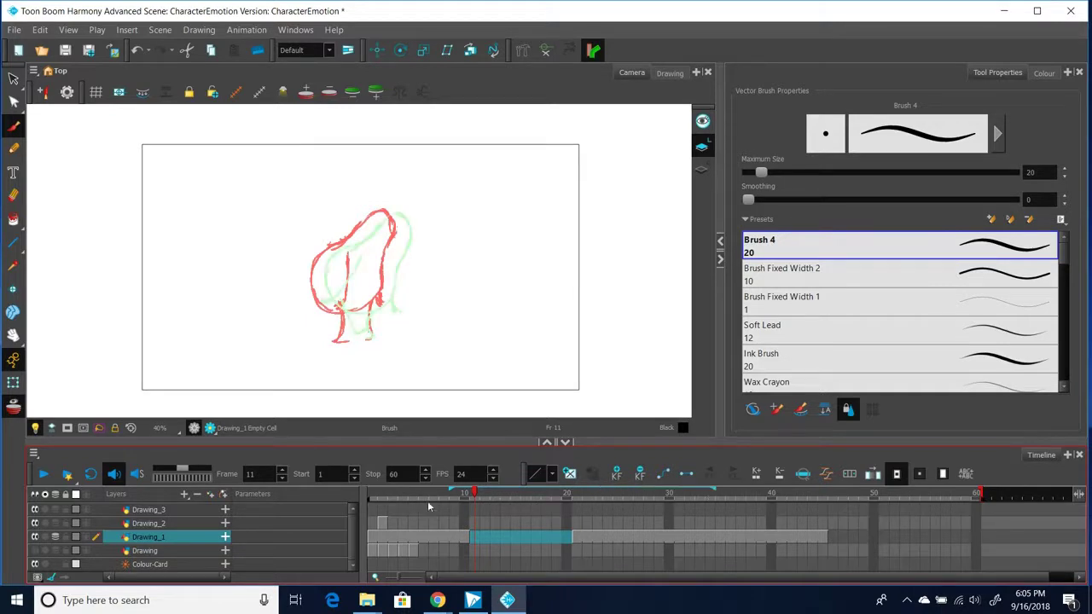
pyautogui.click(473, 538)
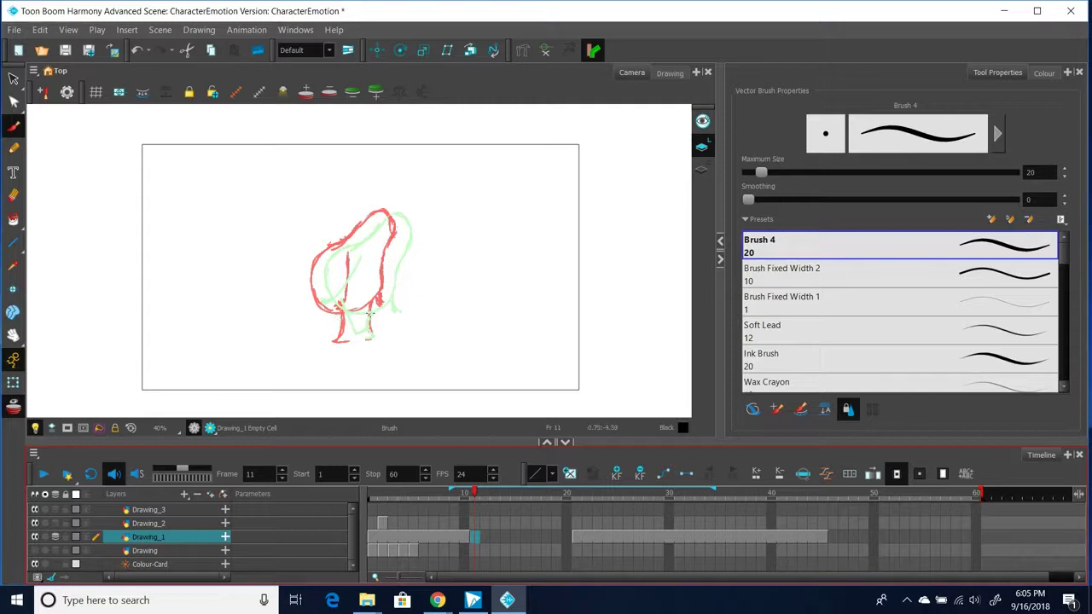
pyautogui.click(328, 261)
pyautogui.moveTo(329, 261)
pyautogui.mouseDown()
pyautogui.moveTo(321, 278)
pyautogui.moveTo(334, 307)
pyautogui.moveTo(376, 314)
pyautogui.moveTo(388, 304)
pyautogui.mouseUp()
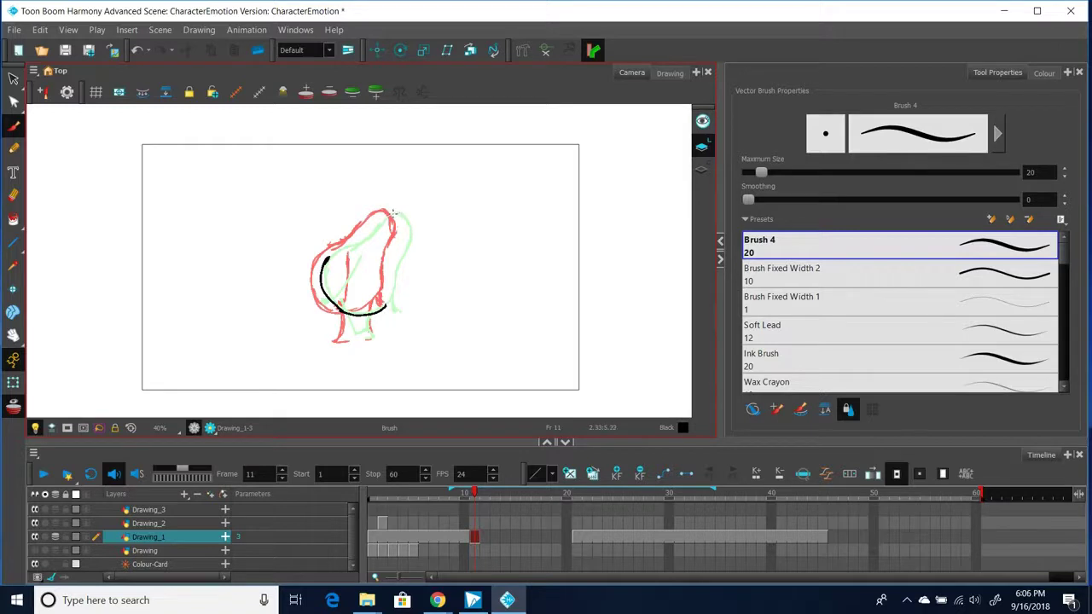
pyautogui.moveTo(396, 215); pyautogui.dragTo(326, 260)
pyautogui.moveTo(380, 309)
pyautogui.mouseDown()
pyautogui.moveTo(411, 238)
pyautogui.moveTo(400, 215)
pyautogui.mouseUp()
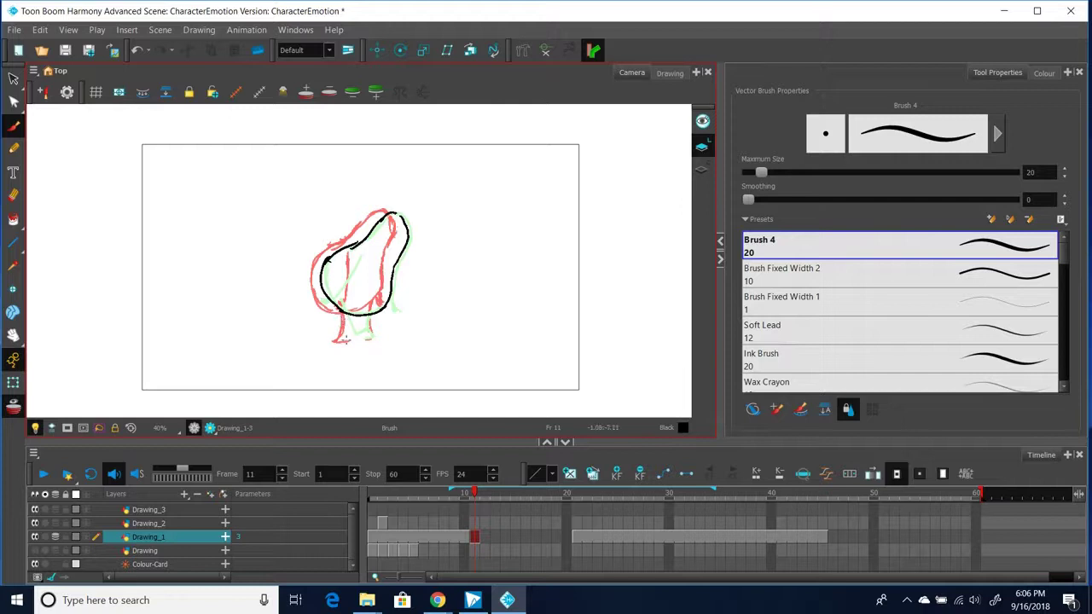
# Step: Draw both legs with feet, the hanging arm and the hands on the frame 11 character
pyautogui.moveTo(348, 341)
pyautogui.mouseDown()
pyautogui.moveTo(338, 340)
pyautogui.moveTo(349, 341)
pyautogui.mouseUp()
pyautogui.moveTo(340, 296)
pyautogui.mouseDown()
pyautogui.moveTo(336, 338)
pyautogui.moveTo(342, 297)
pyautogui.mouseUp()
pyautogui.moveTo(366, 340)
pyautogui.mouseDown()
pyautogui.moveTo(368, 325)
pyautogui.moveTo(375, 336)
pyautogui.mouseUp()
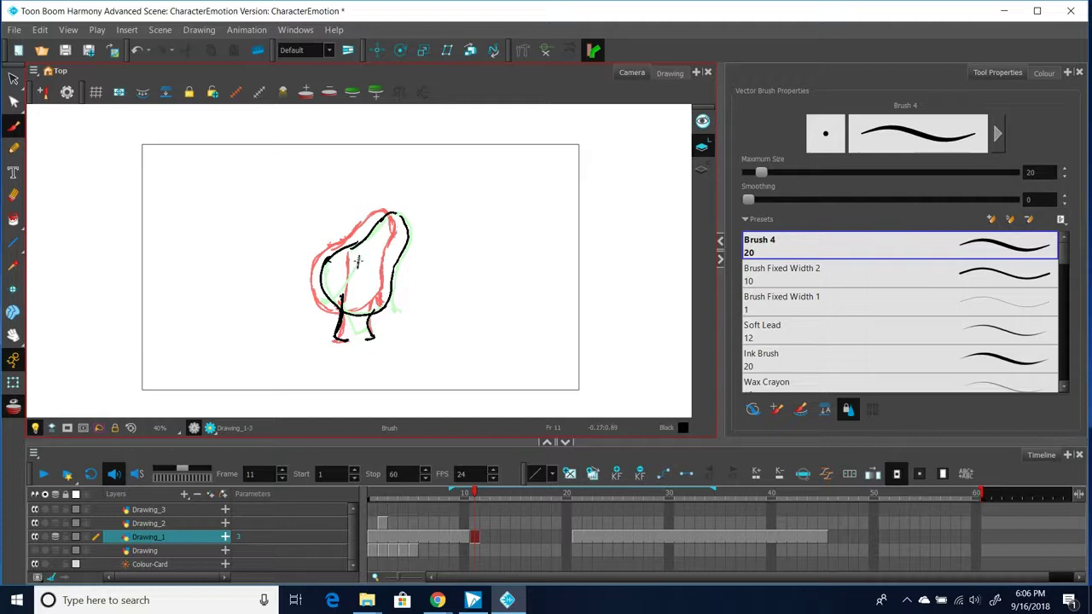
pyautogui.moveTo(357, 256)
pyautogui.mouseDown()
pyautogui.moveTo(350, 312)
pyautogui.moveTo(393, 314)
pyautogui.mouseUp()
# Step: Turn off onion skin on Drawing_1 and flip between the drawings around frame 11 to check the movement
pyautogui.click(465, 537)
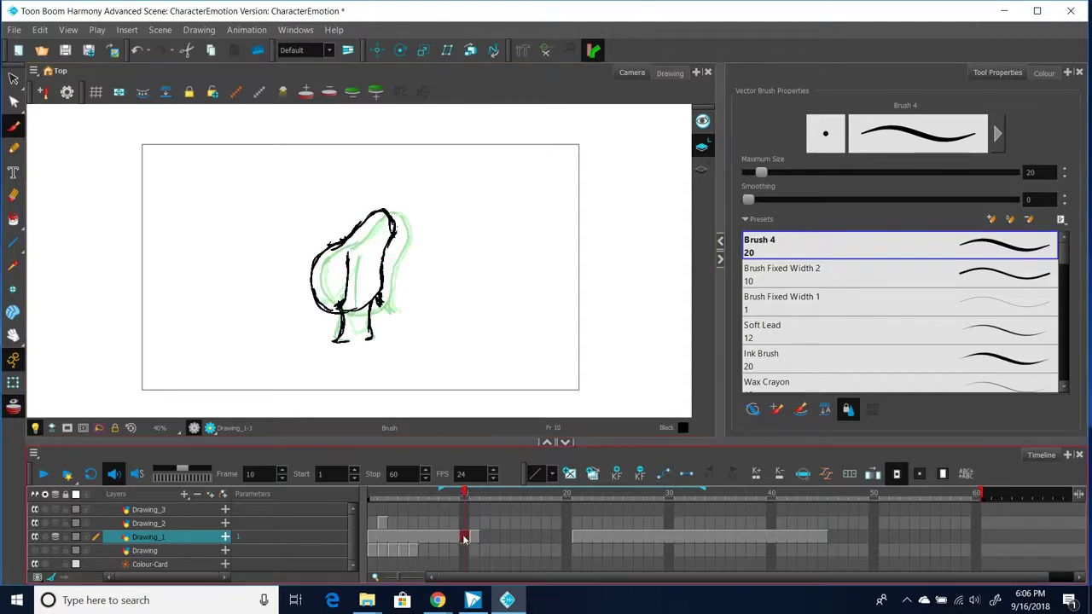
pyautogui.click(56, 538)
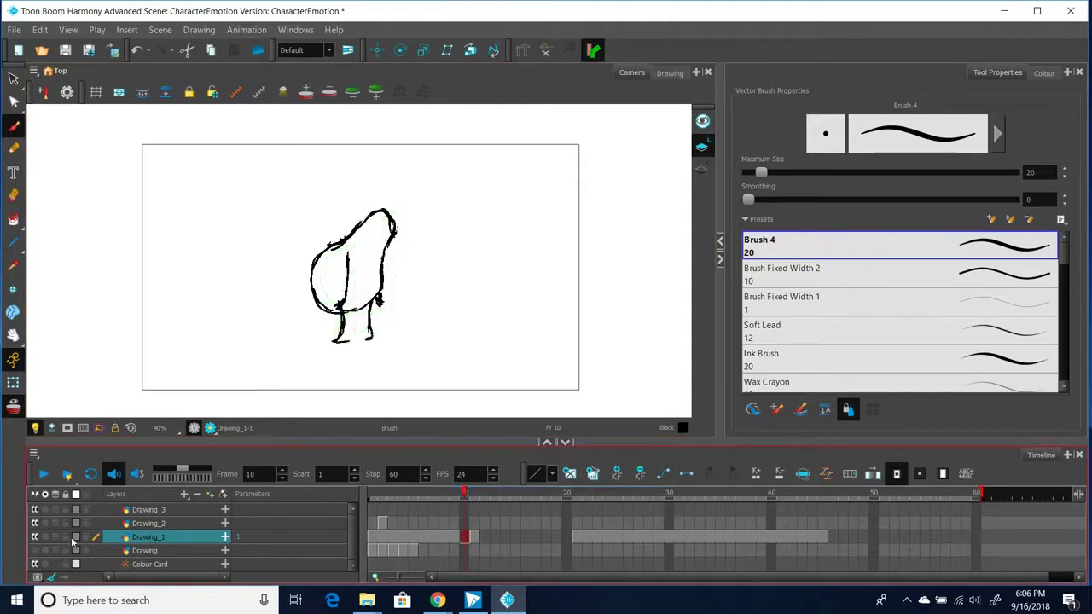
pyautogui.click(475, 537)
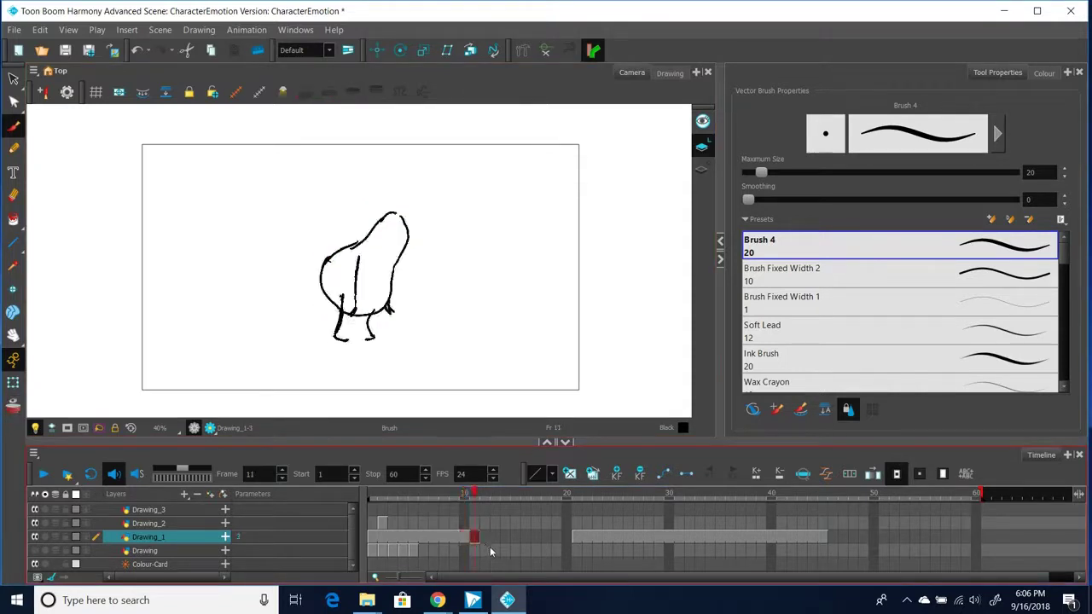
pyautogui.press('f')
pyautogui.press('g')
pyautogui.press('f')
pyautogui.press('g')
pyautogui.press('f')
pyautogui.press('g')
# Step: Turn Drawing_1's onion skin back on, shorten its forward range, and draw the head and body outline at frame 12
pyautogui.click(485, 536)
pyautogui.click(57, 537)
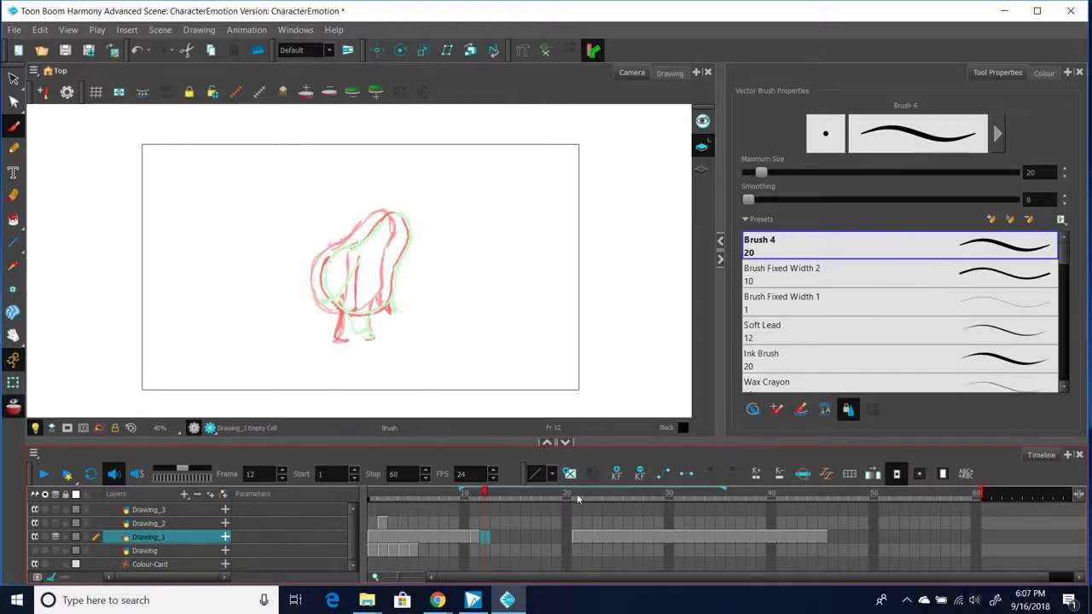
pyautogui.moveTo(724, 490)
pyautogui.mouseDown()
pyautogui.moveTo(561, 493)
pyautogui.moveTo(610, 495)
pyautogui.mouseUp()
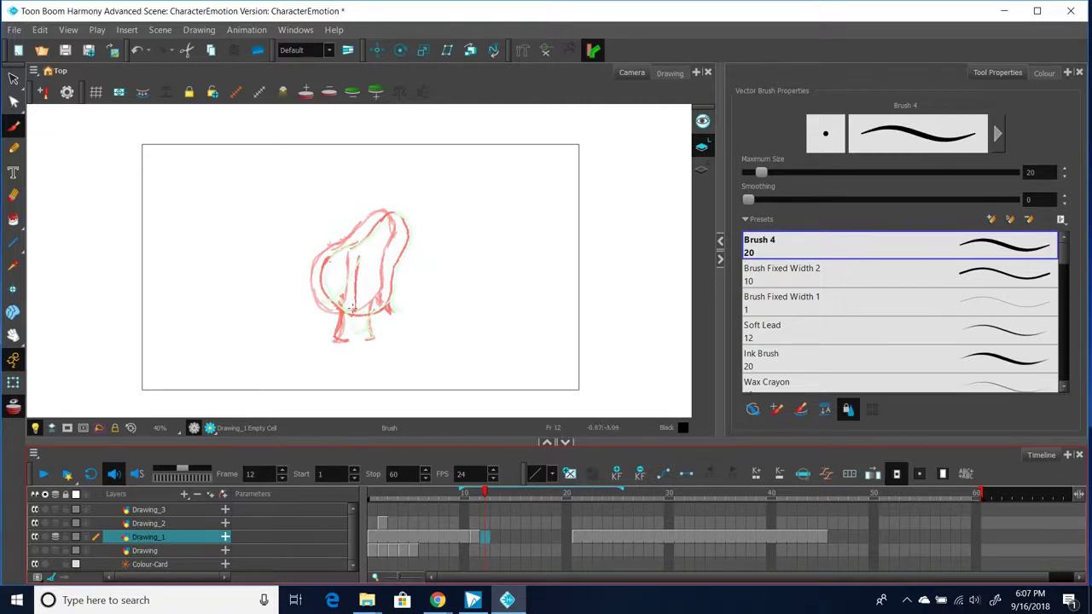
pyautogui.click(475, 536)
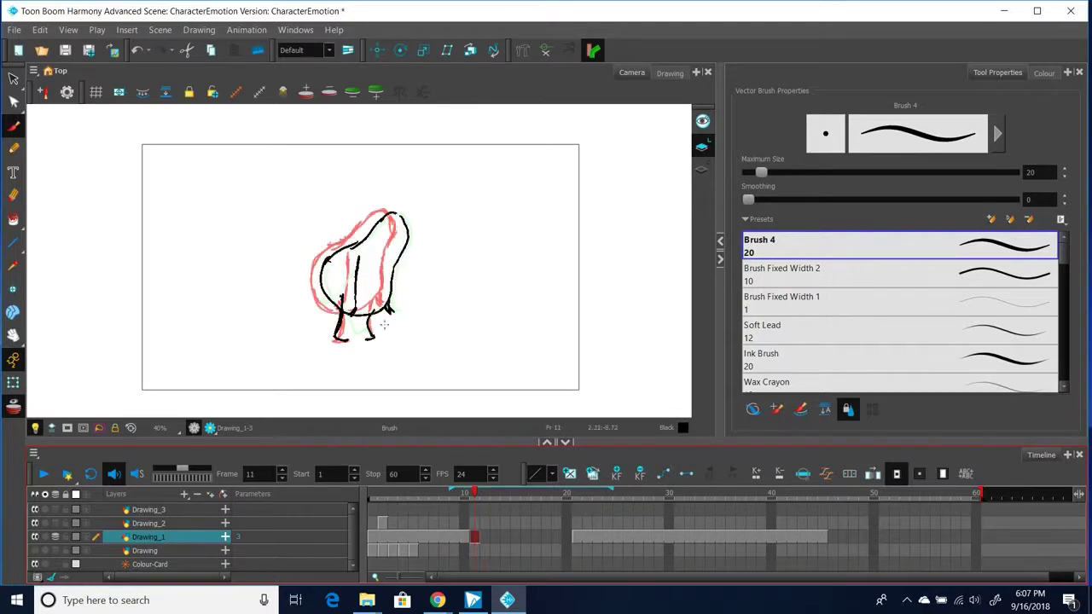
pyautogui.click(482, 537)
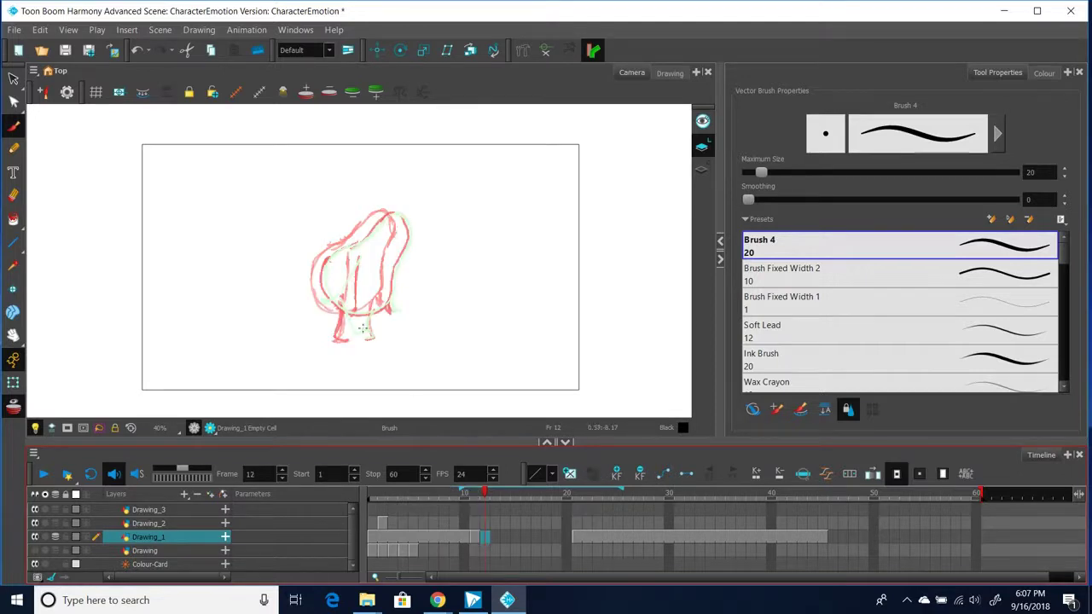
pyautogui.moveTo(402, 216)
pyautogui.mouseDown()
pyautogui.moveTo(374, 223)
pyautogui.moveTo(320, 271)
pyautogui.moveTo(321, 297)
pyautogui.moveTo(344, 317)
pyautogui.moveTo(379, 318)
pyautogui.moveTo(393, 294)
pyautogui.moveTo(407, 231)
pyautogui.moveTo(399, 217)
pyautogui.mouseUp()
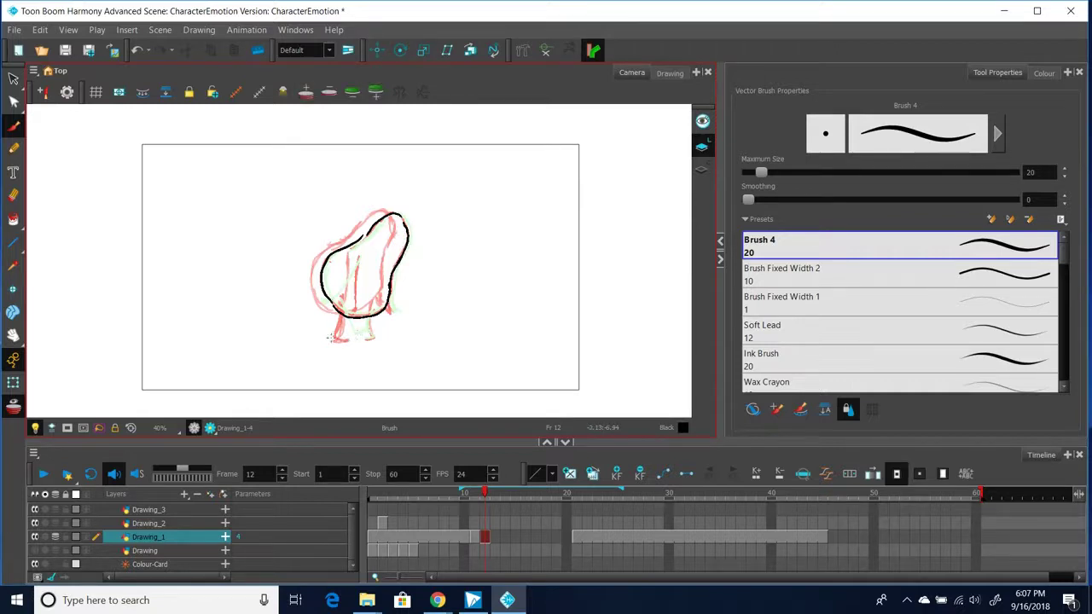
# Step: Draw the rear leg lifted backward, the standing front leg, the arm and the hands on the frame 12 character
pyautogui.moveTo(335, 298); pyautogui.dragTo(323, 338)
pyautogui.moveTo(368, 337); pyautogui.dragTo(372, 313)
pyautogui.moveTo(357, 258)
pyautogui.mouseDown()
pyautogui.moveTo(356, 269)
pyautogui.moveTo(357, 313)
pyautogui.moveTo(387, 315)
pyautogui.mouseUp()
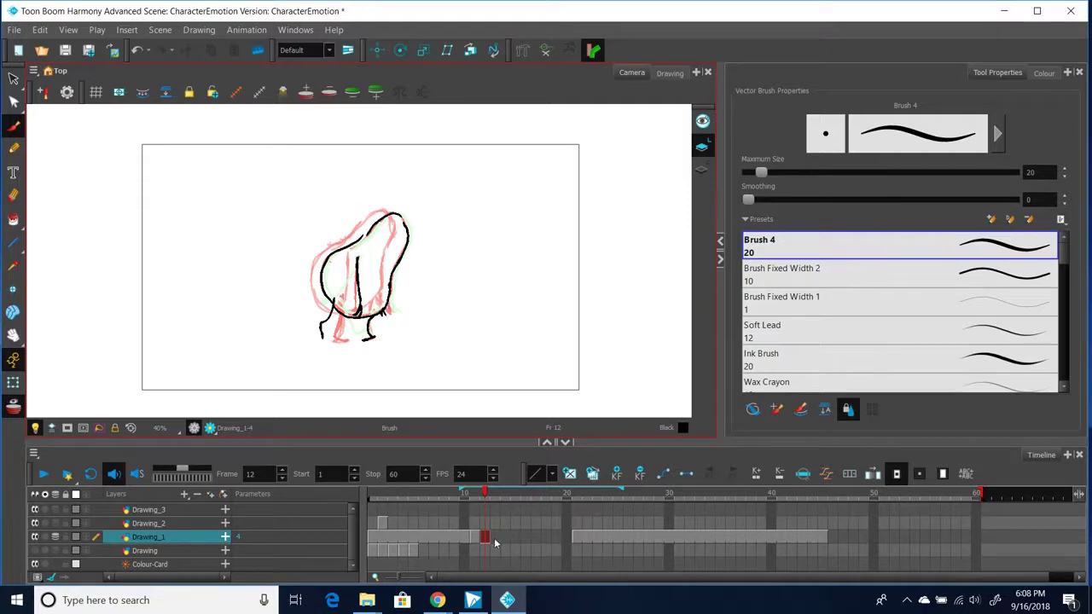
# Step: Draw the full in-between character on Drawing_1's frame 13, with the rear leg coming forward and the arm hanging
pyautogui.click(494, 537)
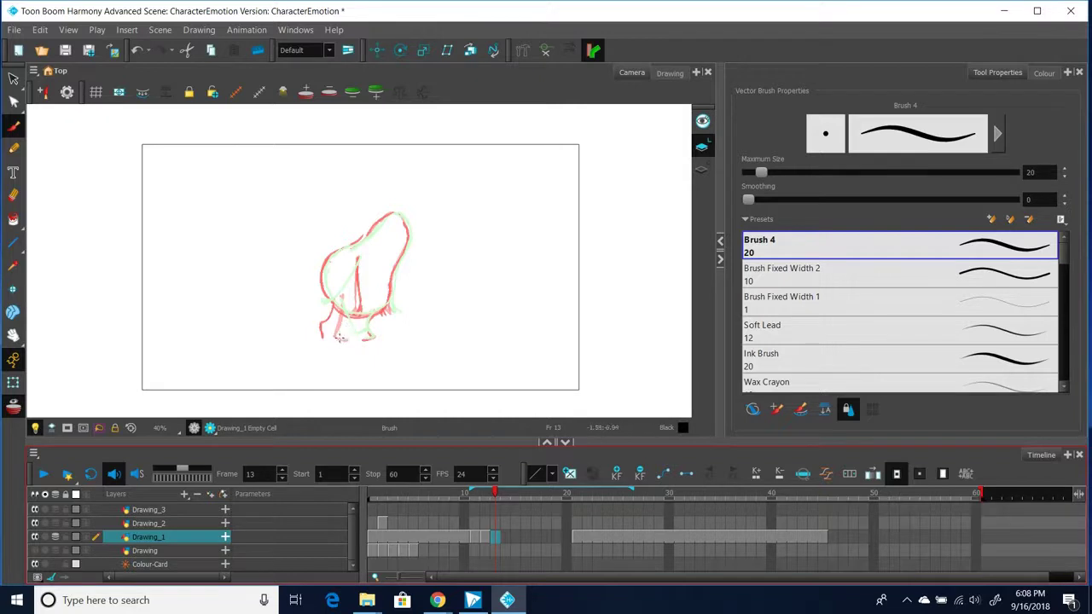
pyautogui.moveTo(337, 333)
pyautogui.mouseDown()
pyautogui.moveTo(343, 297)
pyautogui.moveTo(338, 332)
pyautogui.moveTo(372, 337)
pyautogui.moveTo(373, 309)
pyautogui.mouseUp()
pyautogui.moveTo(362, 242)
pyautogui.mouseDown()
pyautogui.moveTo(339, 254)
pyautogui.moveTo(320, 289)
pyautogui.moveTo(339, 316)
pyautogui.moveTo(377, 318)
pyautogui.moveTo(387, 305)
pyautogui.moveTo(404, 255)
pyautogui.moveTo(379, 223)
pyautogui.moveTo(391, 214)
pyautogui.moveTo(407, 243)
pyautogui.moveTo(396, 272)
pyautogui.mouseUp()
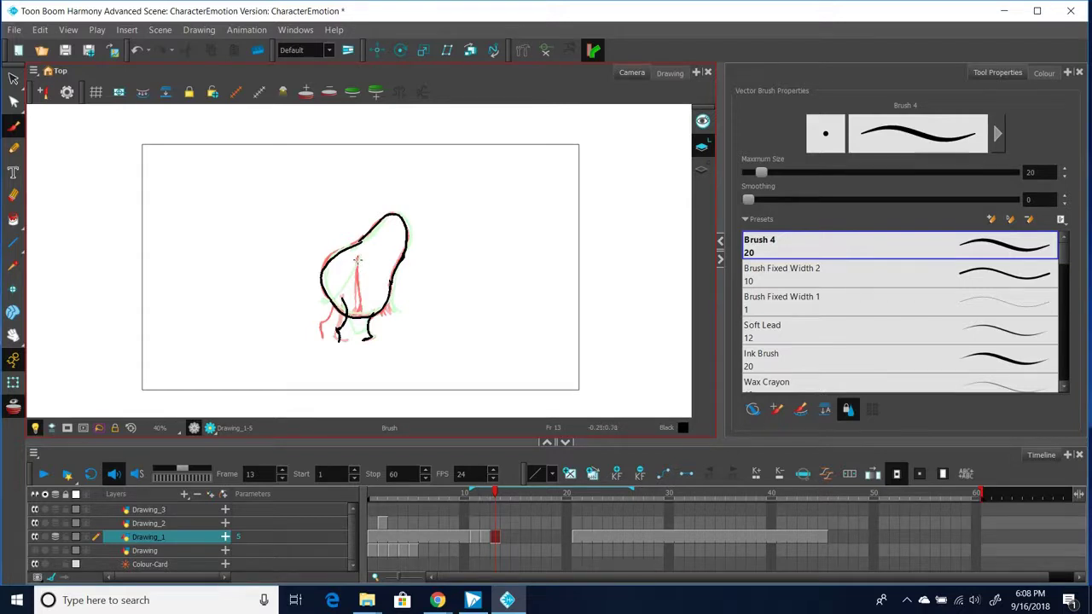
pyautogui.moveTo(359, 260); pyautogui.dragTo(355, 299)
# Step: Draw the frame 14 in-between with body outline, both legs, the arm curving back and the hands
pyautogui.click(506, 538)
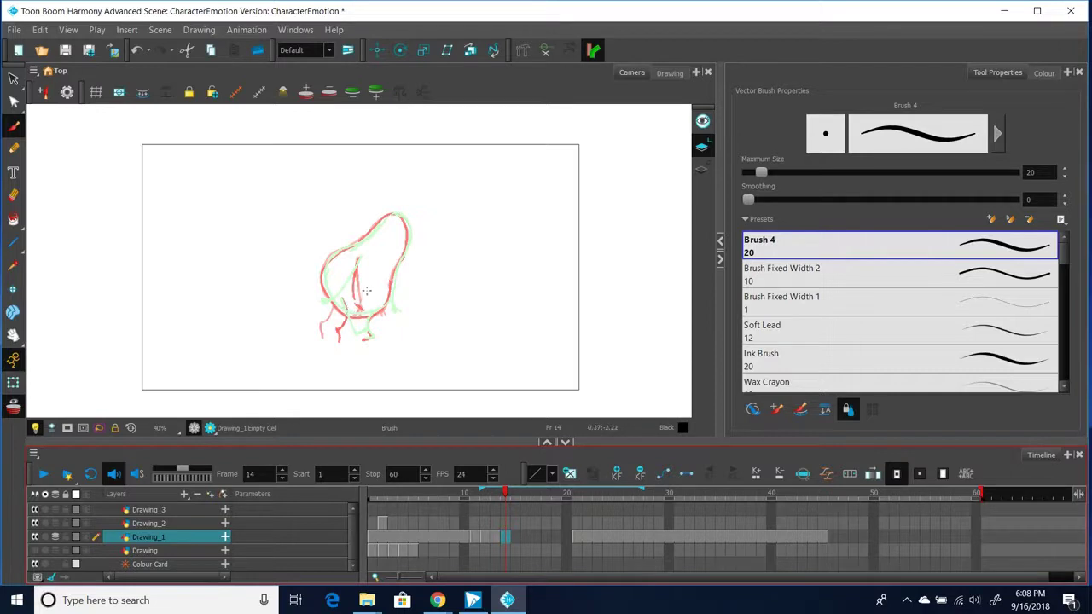
pyautogui.moveTo(352, 248)
pyautogui.mouseDown()
pyautogui.moveTo(324, 275)
pyautogui.moveTo(325, 295)
pyautogui.moveTo(361, 316)
pyautogui.moveTo(389, 302)
pyautogui.moveTo(406, 250)
pyautogui.moveTo(365, 240)
pyautogui.moveTo(398, 214)
pyautogui.moveTo(402, 247)
pyautogui.moveTo(407, 236)
pyautogui.mouseUp()
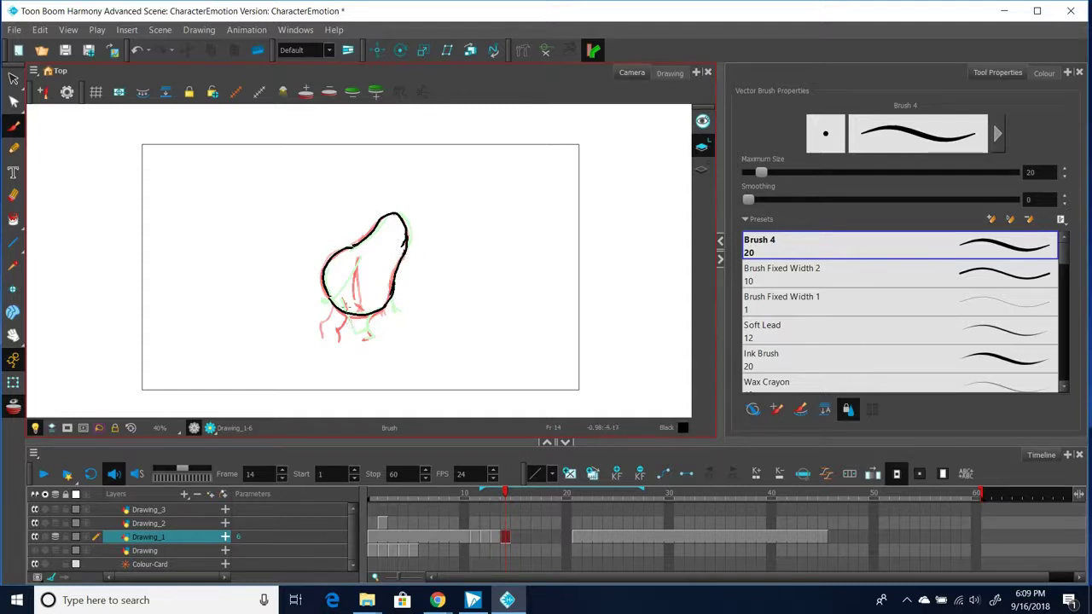
pyautogui.moveTo(342, 300); pyautogui.dragTo(353, 342)
pyautogui.moveTo(360, 258); pyautogui.dragTo(345, 304)
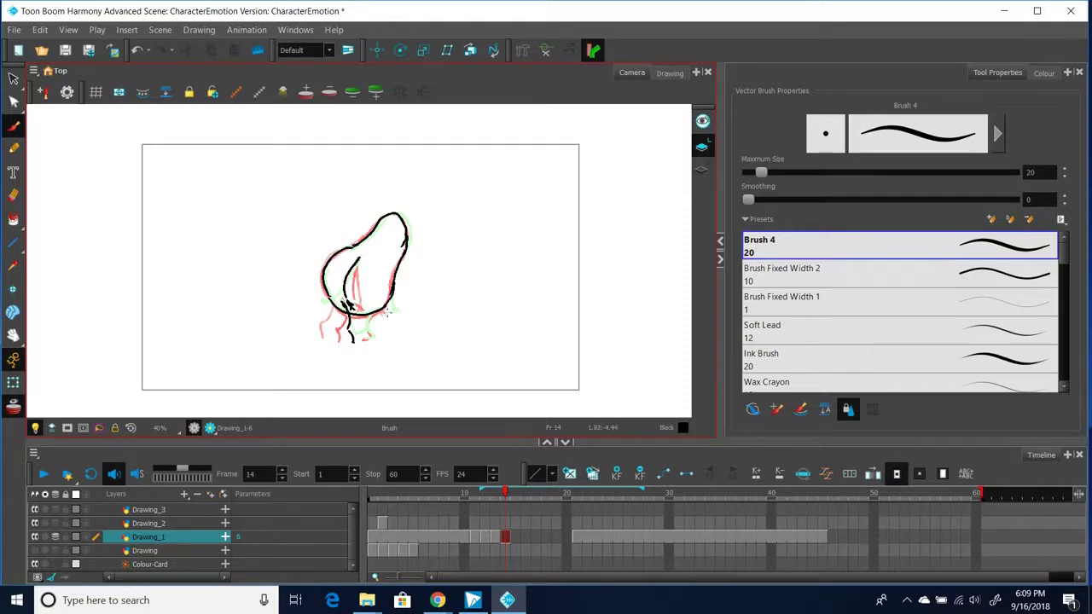
pyautogui.moveTo(390, 301); pyautogui.dragTo(363, 340)
# Step: Extend the exposure of the frame 14 drawing on Drawing_1 up to frame 20
pyautogui.click(576, 537)
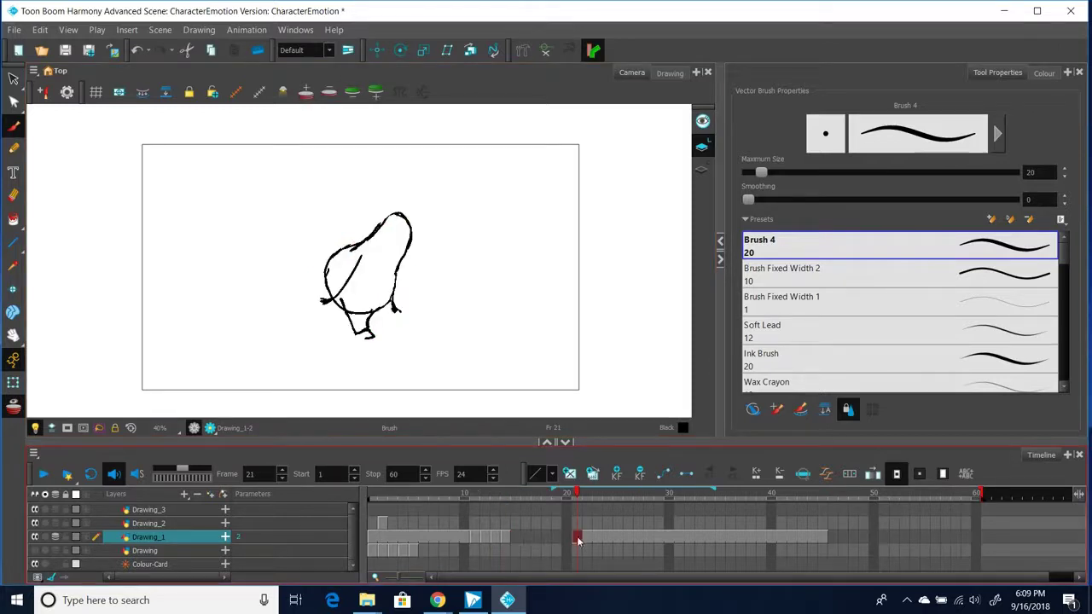
pyautogui.click(560, 522)
pyautogui.click(568, 537)
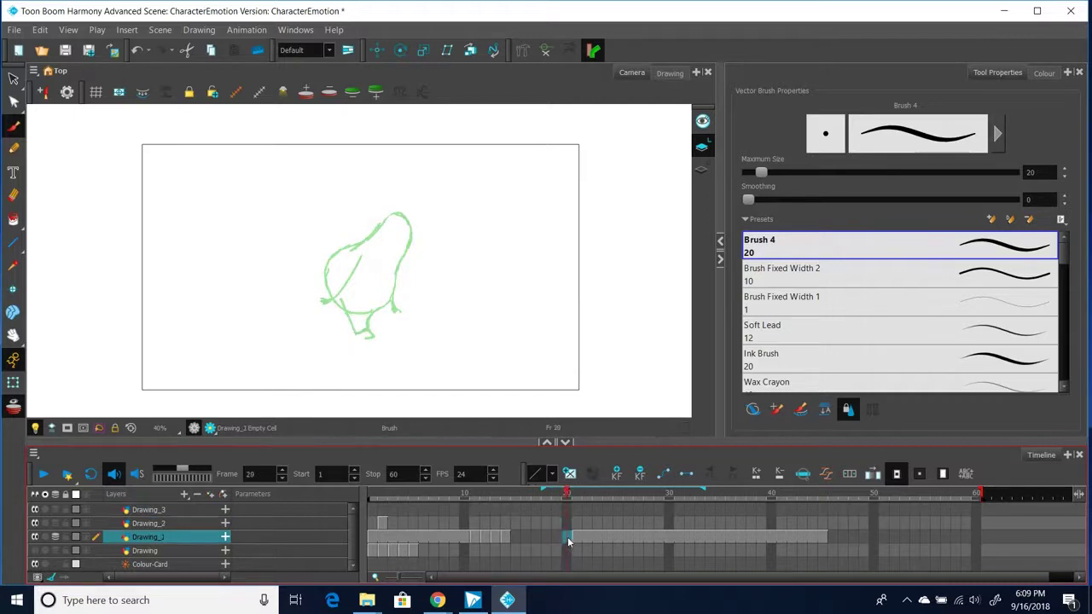
pyautogui.rightClick(567, 537)
pyautogui.click(609, 329)
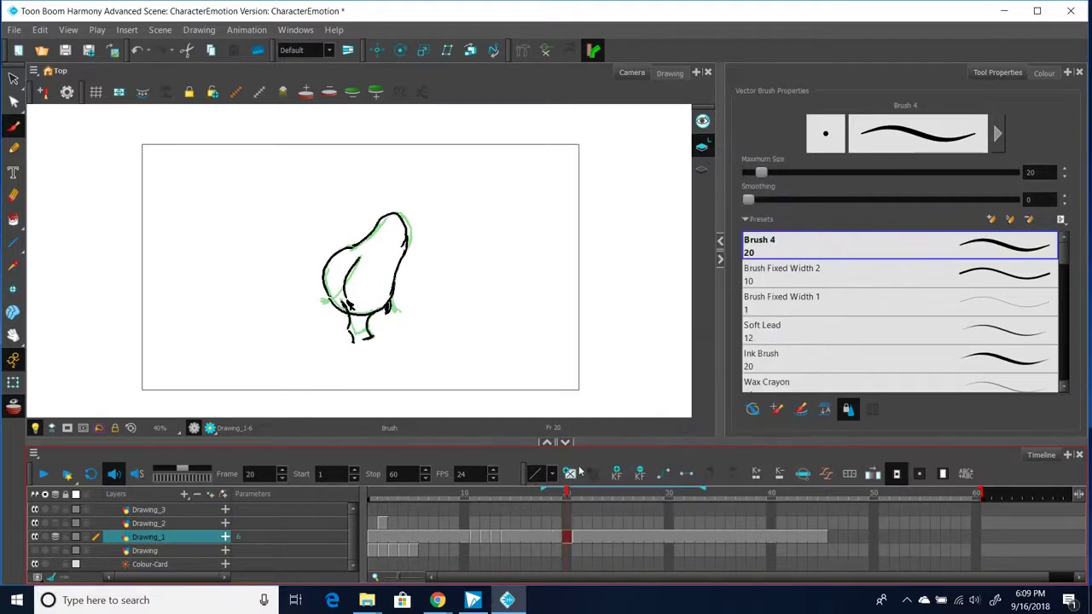
# Step: Retime Drawing_1's in-betweens to hold three frames each, starting them at frames 14, 17 and 20, with the next key pose at frame 23
pyautogui.click(506, 537)
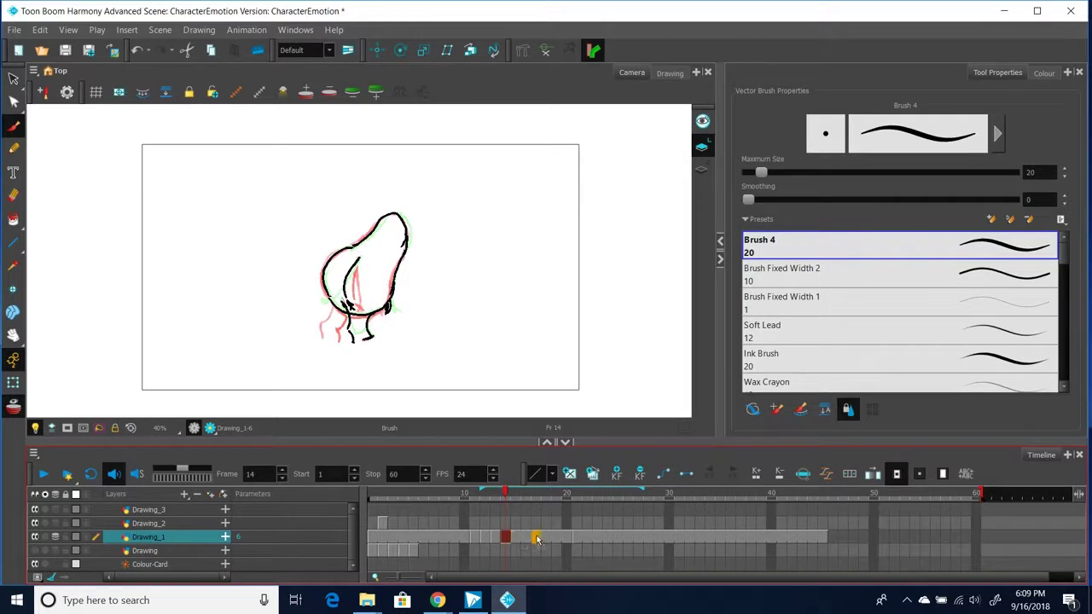
pyautogui.click(547, 538)
pyautogui.click(495, 538)
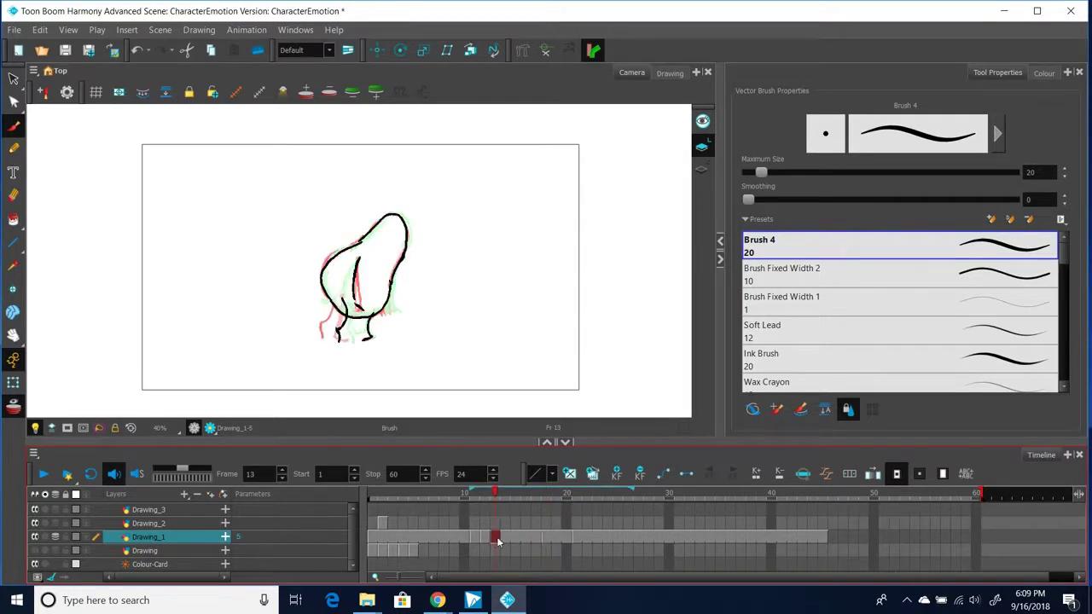
pyautogui.click(514, 537)
pyautogui.click(485, 537)
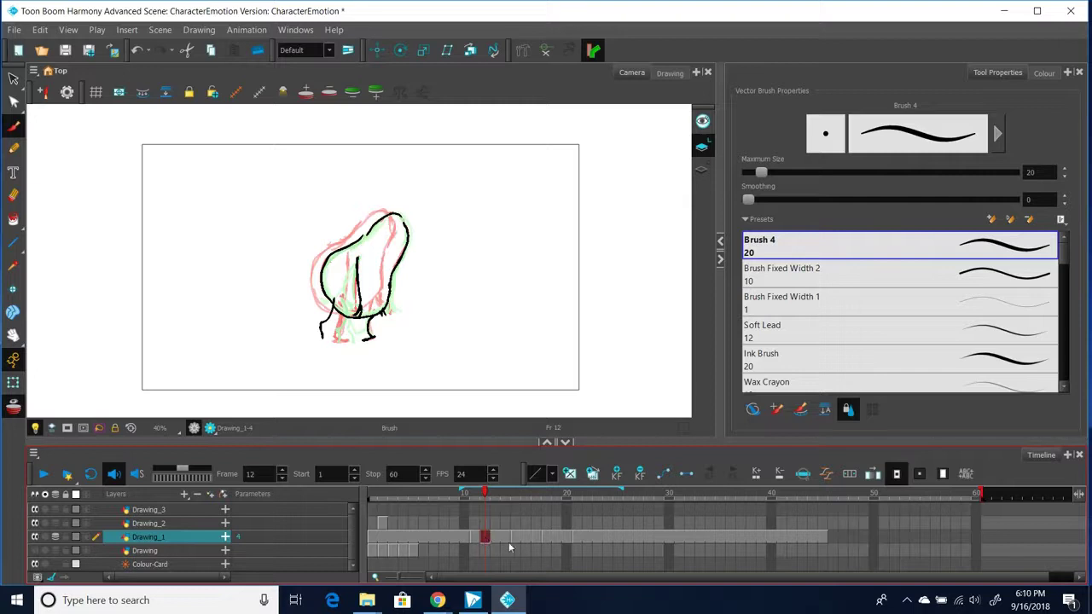
pyautogui.moveTo(486, 537); pyautogui.dragTo(600, 535)
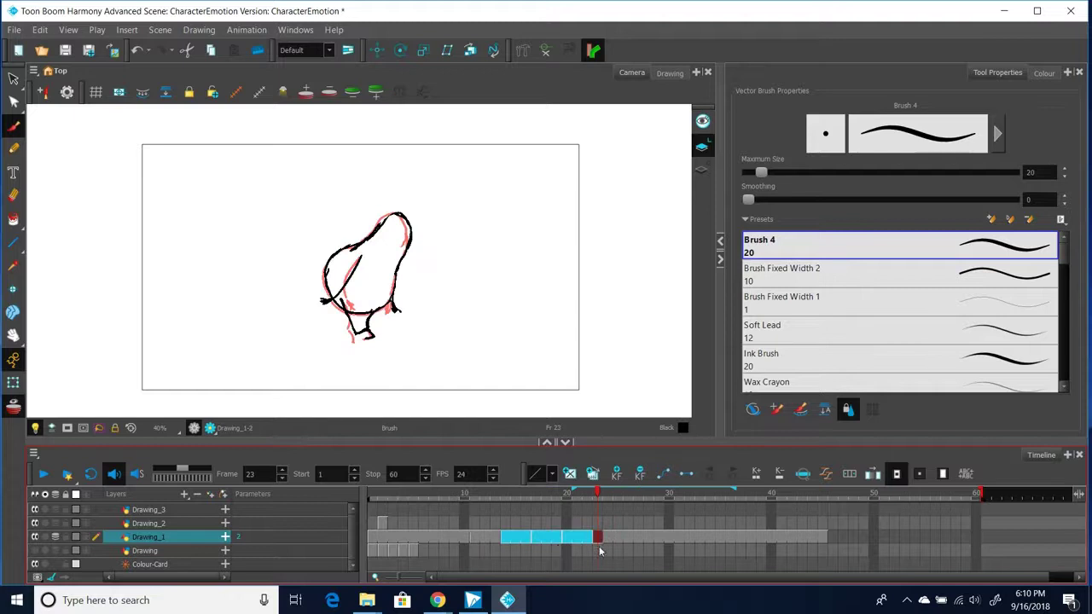
# Step: Step through the poses between frames 17 and 25 to check the new timing
pyautogui.click(536, 523)
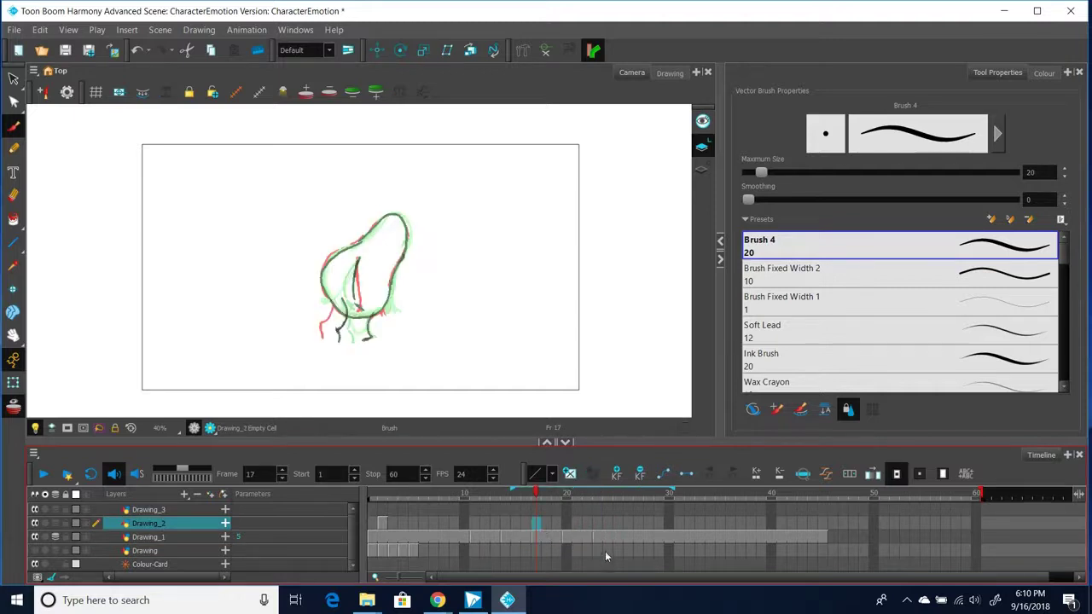
pyautogui.click(567, 537)
pyautogui.moveTo(569, 538)
pyautogui.mouseDown()
pyautogui.moveTo(607, 537)
pyautogui.moveTo(569, 539)
pyautogui.mouseUp()
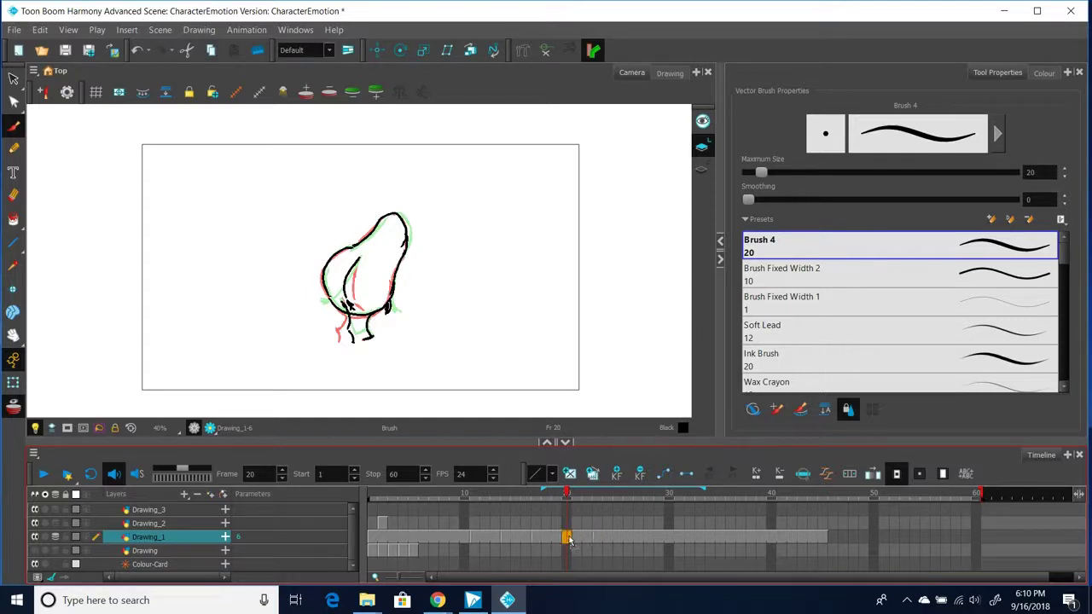
pyautogui.click(597, 537)
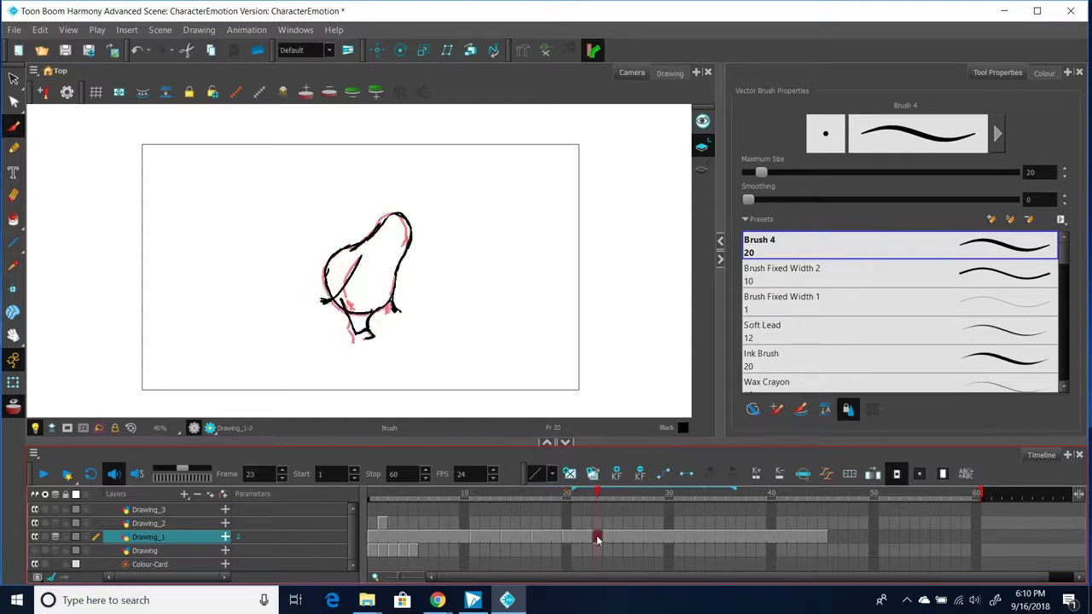
pyautogui.moveTo(602, 540); pyautogui.dragTo(603, 547)
pyautogui.moveTo(597, 508)
pyautogui.mouseDown()
pyautogui.moveTo(469, 508)
pyautogui.moveTo(617, 504)
pyautogui.moveTo(575, 513)
pyautogui.moveTo(599, 516)
pyautogui.mouseUp()
pyautogui.click(619, 537)
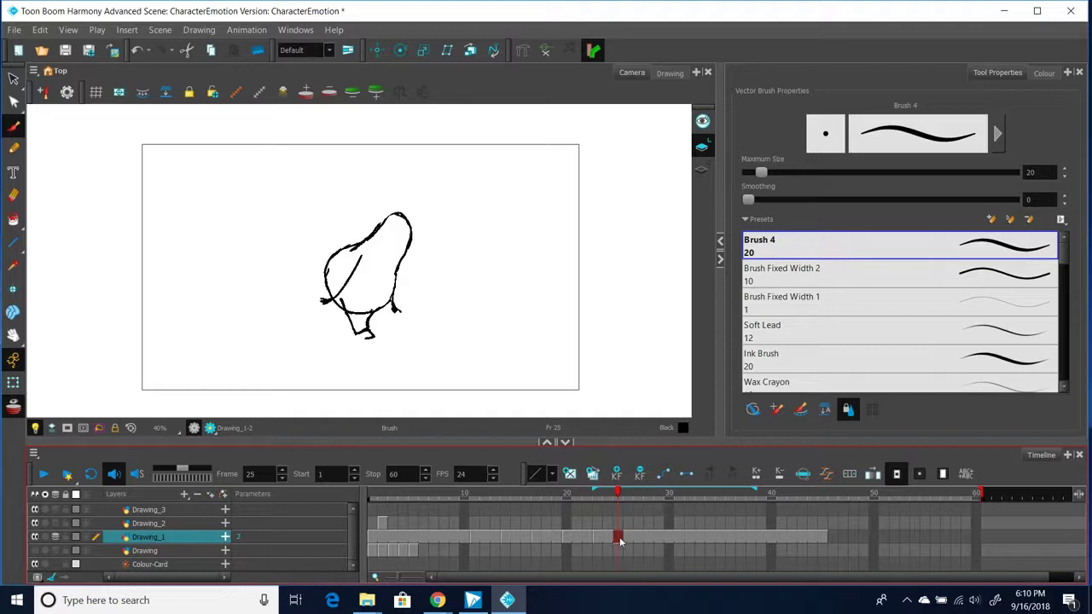
pyautogui.click(598, 536)
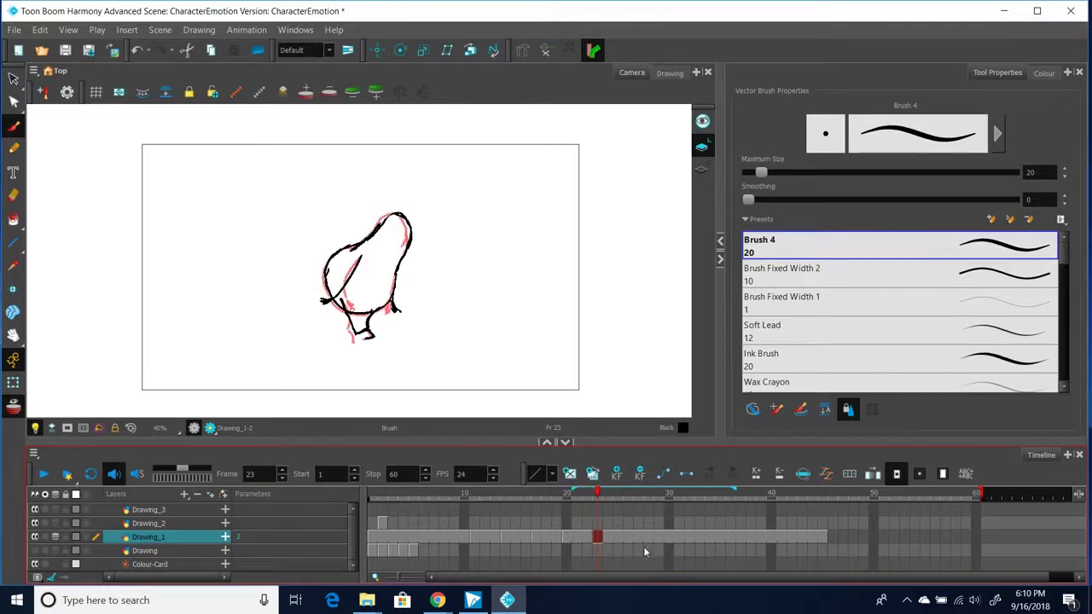
# Step: Delete Drawing_1's held key pose from frame 26 through frame 45
pyautogui.click(639, 539)
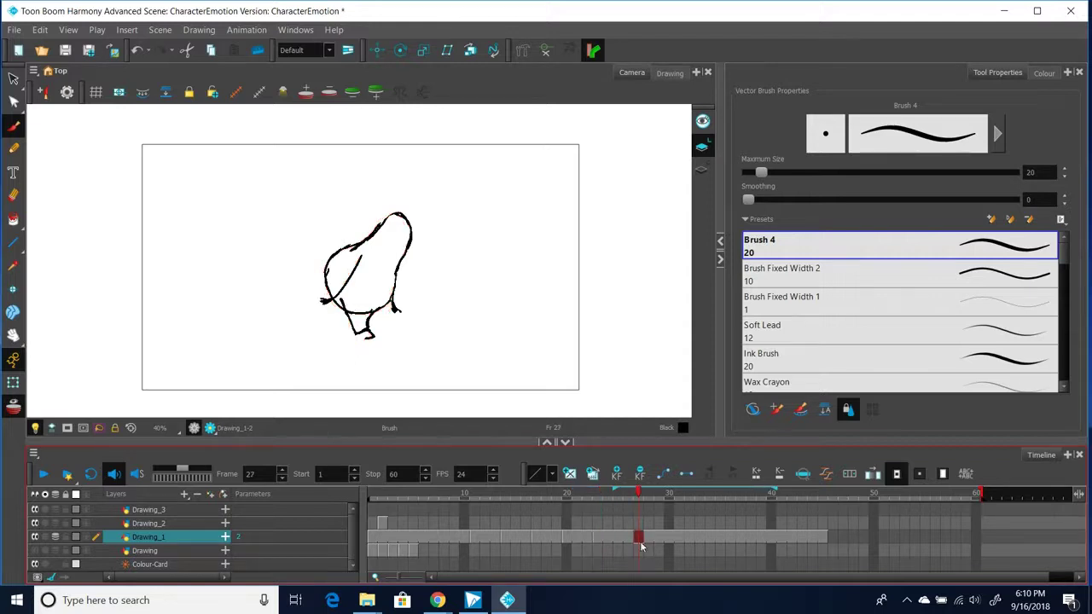
pyautogui.click(629, 539)
pyautogui.keyDown('shift'); pyautogui.click(824, 539); pyautogui.keyUp('shift')
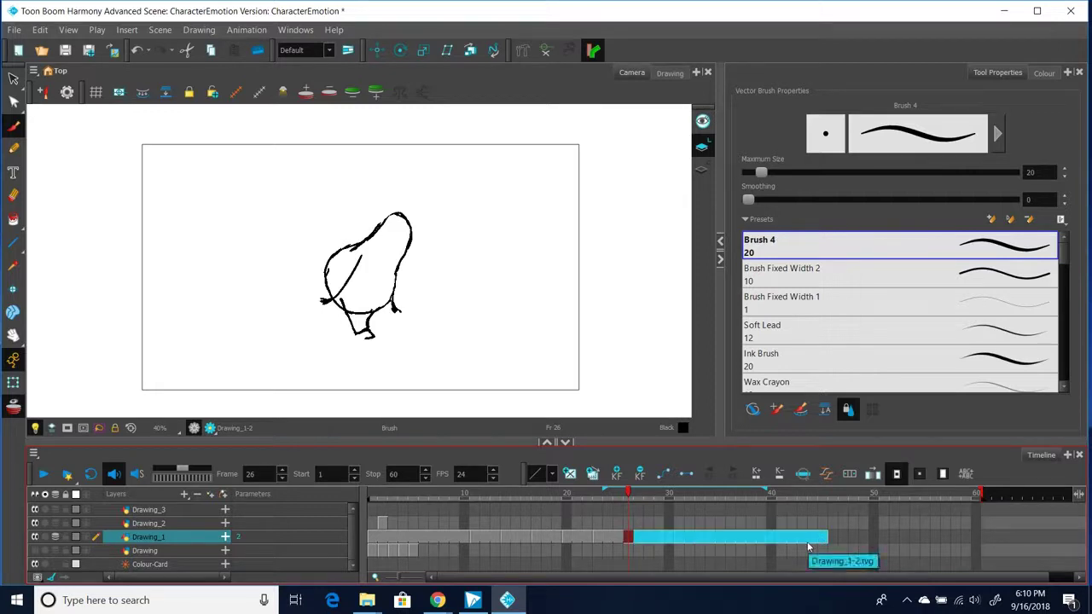
pyautogui.press('Delete')
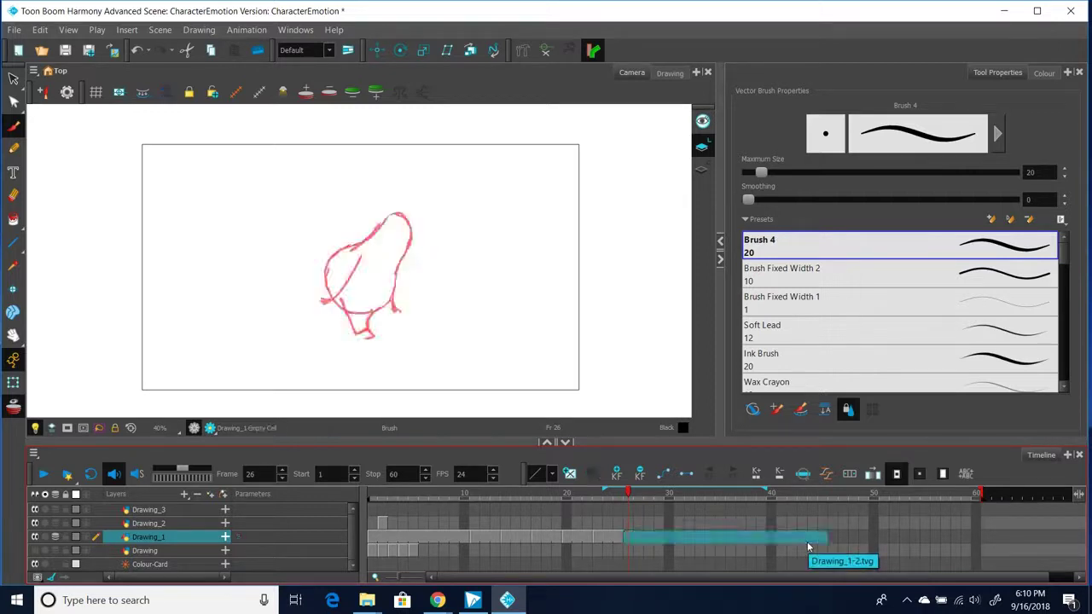
# Step: Extend the onion skin's backward range to the earlier poses and draw the head and body outline at frame 26
pyautogui.click(626, 539)
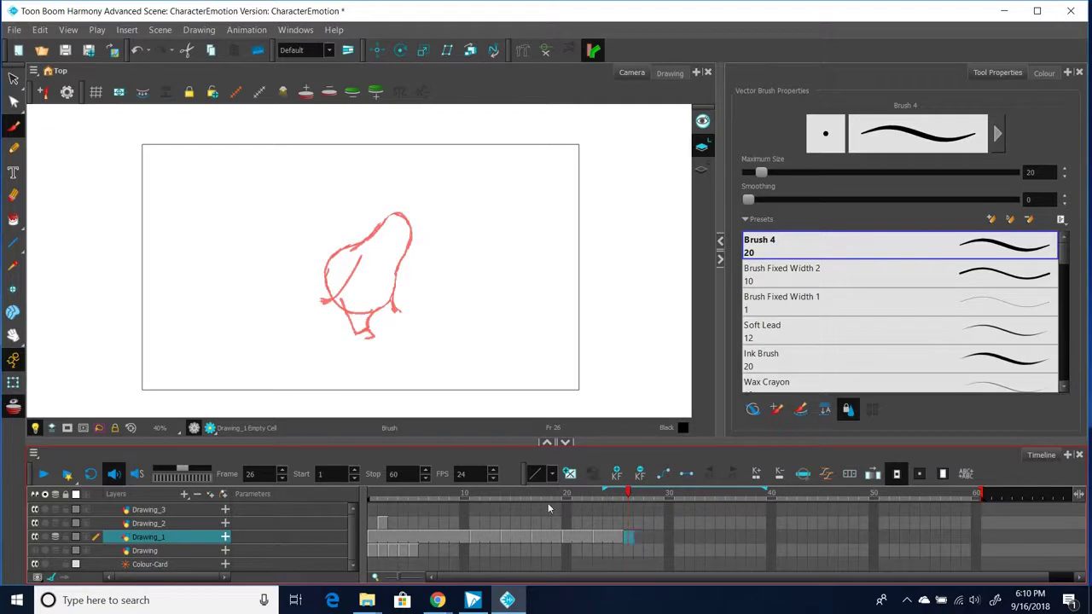
pyautogui.moveTo(603, 492); pyautogui.dragTo(443, 501)
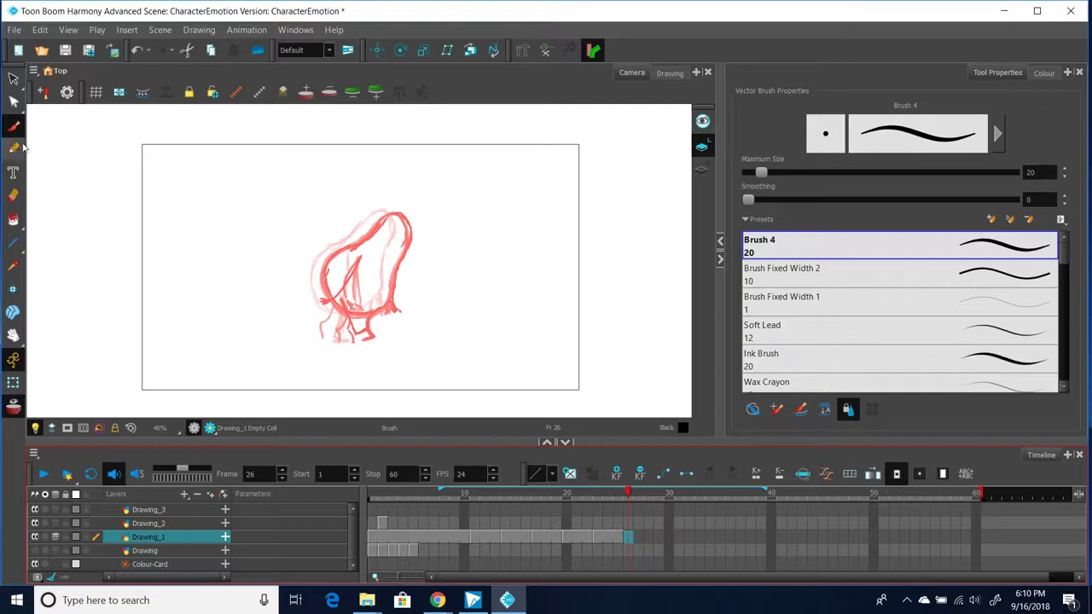
pyautogui.moveTo(330, 257)
pyautogui.mouseDown()
pyautogui.moveTo(336, 317)
pyautogui.moveTo(384, 310)
pyautogui.moveTo(395, 262)
pyautogui.moveTo(331, 254)
pyautogui.moveTo(365, 245)
pyautogui.moveTo(396, 216)
pyautogui.moveTo(417, 237)
pyautogui.moveTo(394, 283)
pyautogui.mouseUp()
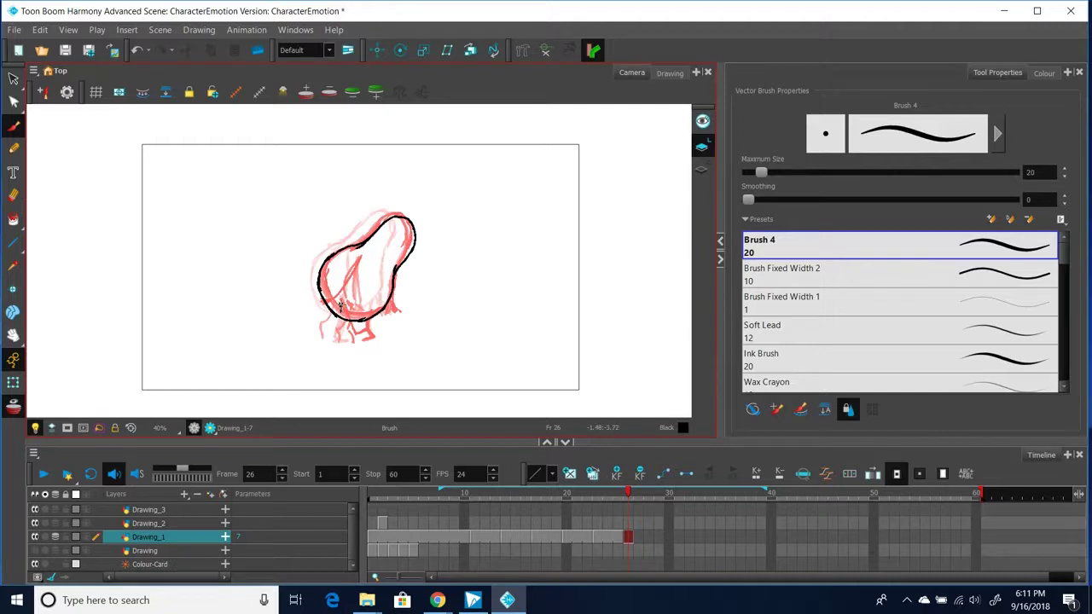
# Step: Draw both legs with feet, the arm swinging back and the hands on the frame 26 character
pyautogui.moveTo(340, 308); pyautogui.dragTo(340, 305)
pyautogui.moveTo(340, 324)
pyautogui.mouseDown()
pyautogui.moveTo(338, 338)
pyautogui.moveTo(354, 331)
pyautogui.mouseUp()
pyautogui.moveTo(365, 338); pyautogui.dragTo(372, 317)
pyautogui.moveTo(359, 257)
pyautogui.mouseDown()
pyautogui.moveTo(340, 307)
pyautogui.moveTo(331, 305)
pyautogui.mouseUp()
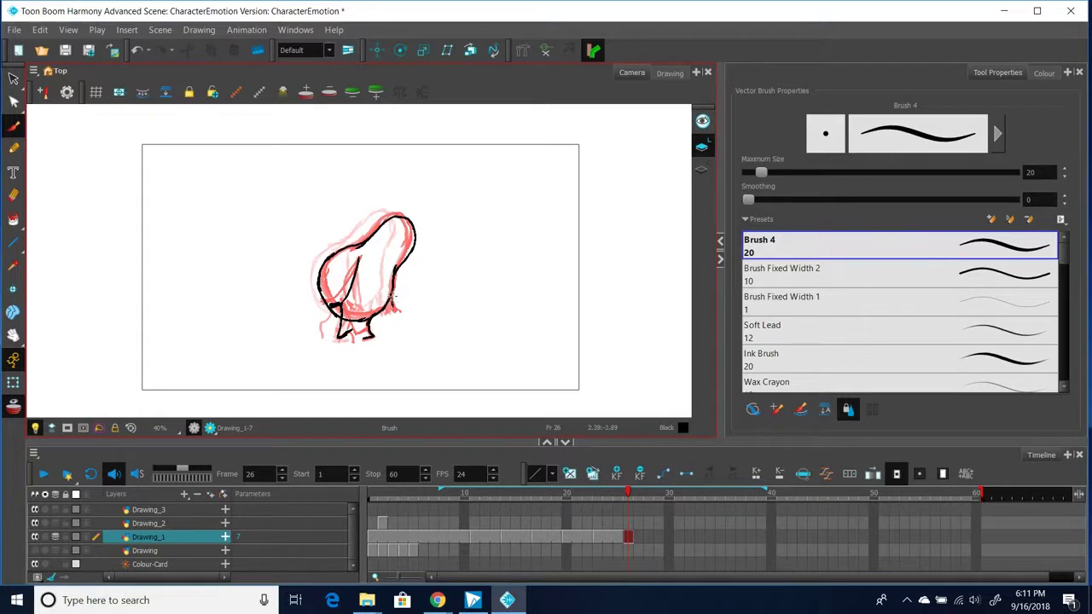
pyautogui.moveTo(394, 301)
pyautogui.mouseDown()
pyautogui.moveTo(392, 312)
pyautogui.moveTo(393, 297)
pyautogui.mouseUp()
# Step: Extend the exposure of the frame 26 drawing through frame 28
pyautogui.click(649, 538)
pyautogui.rightClick(648, 538)
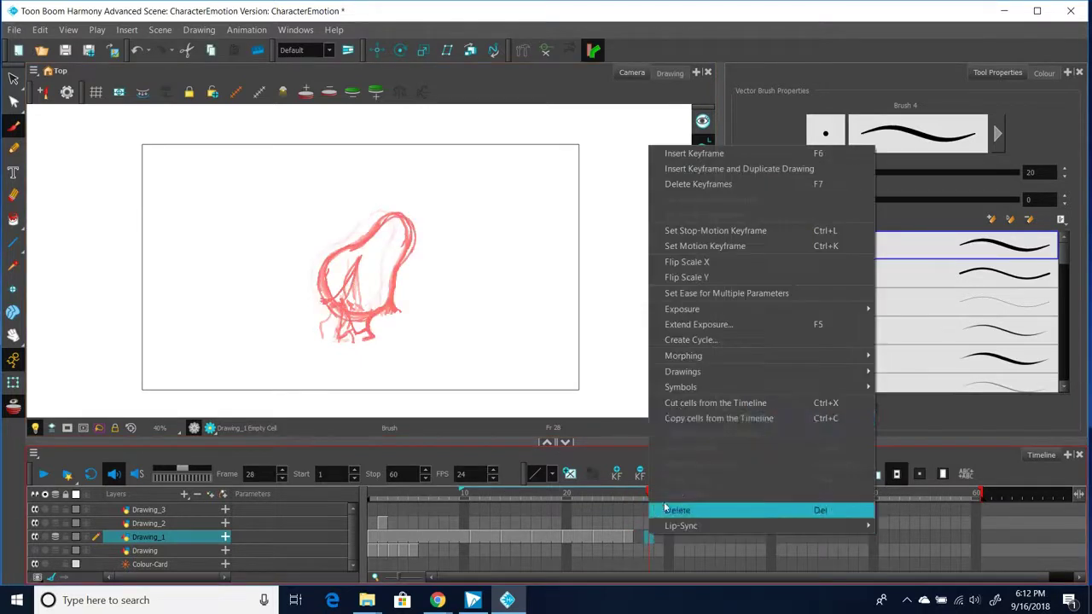
pyautogui.click(681, 325)
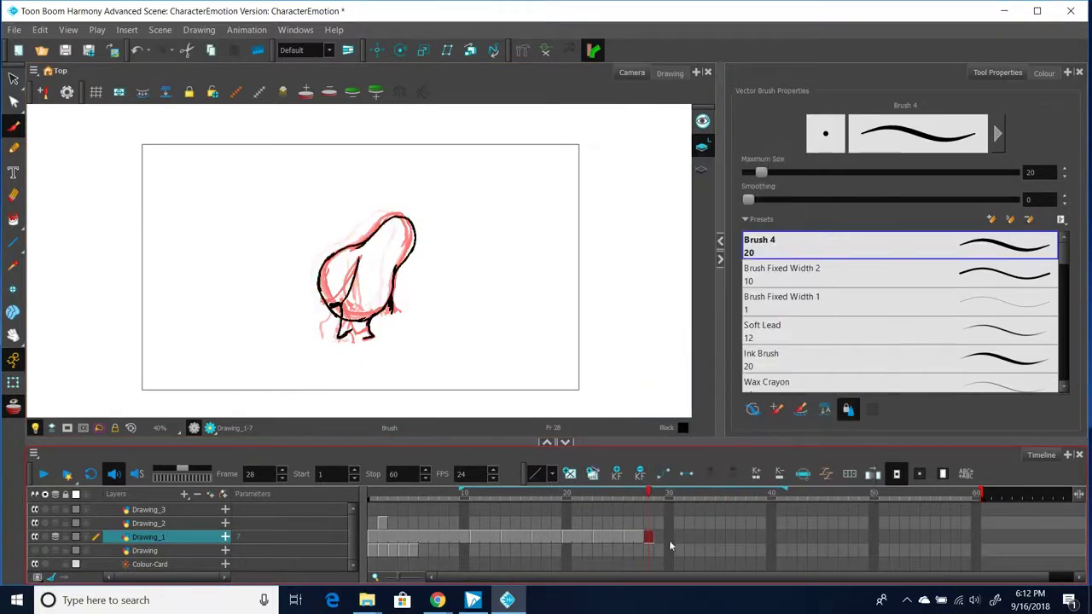
pyautogui.click(669, 538)
pyautogui.click(660, 538)
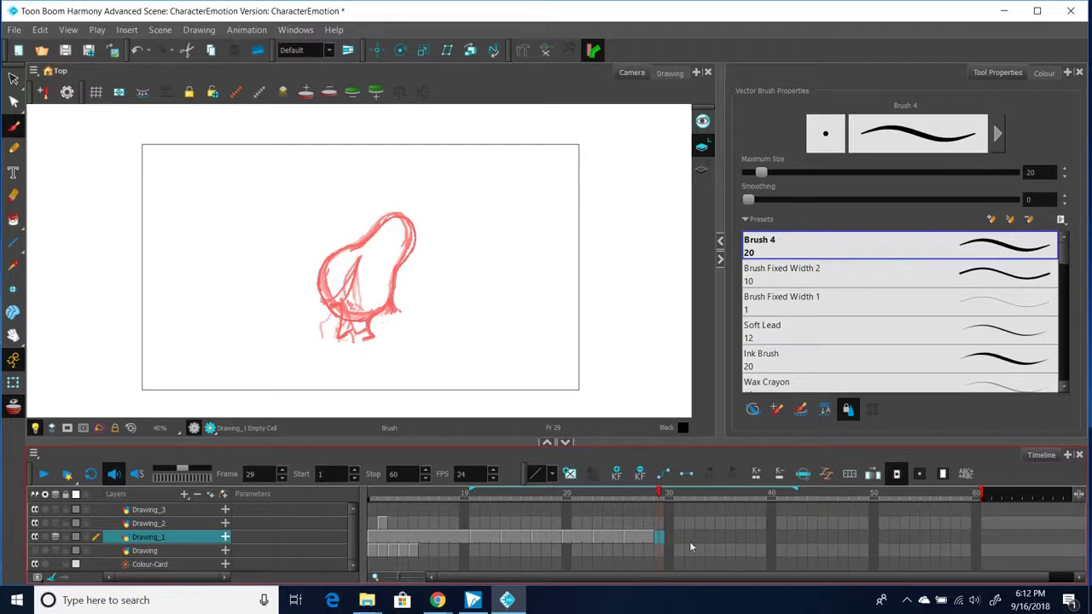
# Step: Copy the whole character drawing from frame 8 and paste it onto Drawing_1's frame 32
pyautogui.click(444, 536)
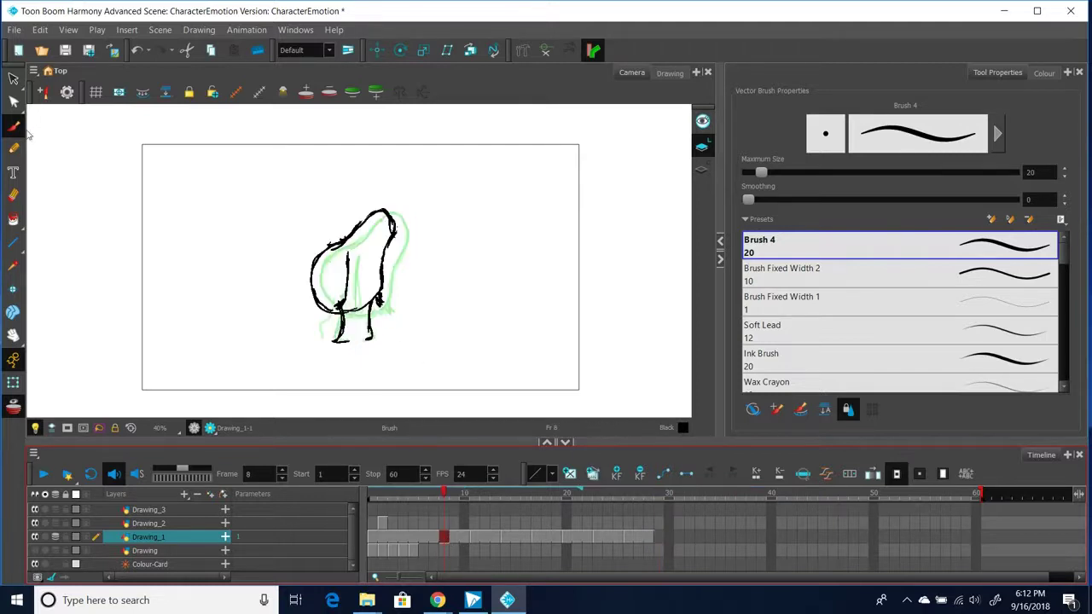
pyautogui.click(14, 79)
pyautogui.click(329, 244)
pyautogui.moveTo(429, 224)
pyautogui.mouseDown()
pyautogui.moveTo(402, 203)
pyautogui.moveTo(283, 259)
pyautogui.moveTo(310, 337)
pyautogui.moveTo(391, 339)
pyautogui.moveTo(423, 235)
pyautogui.mouseUp()
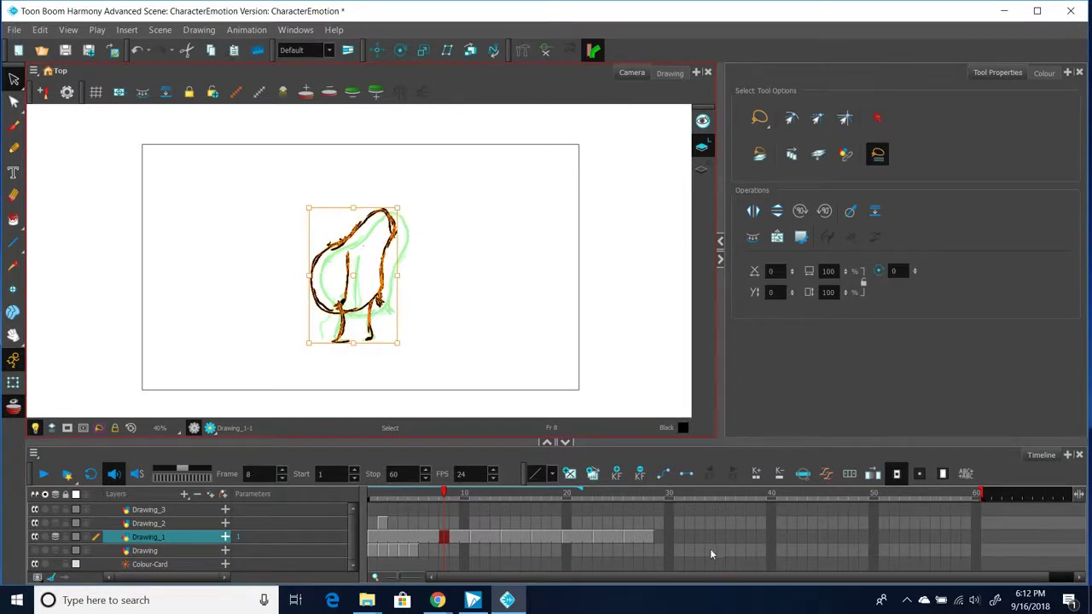
pyautogui.click(692, 539)
pyautogui.hotkey('ctrl', 'v')
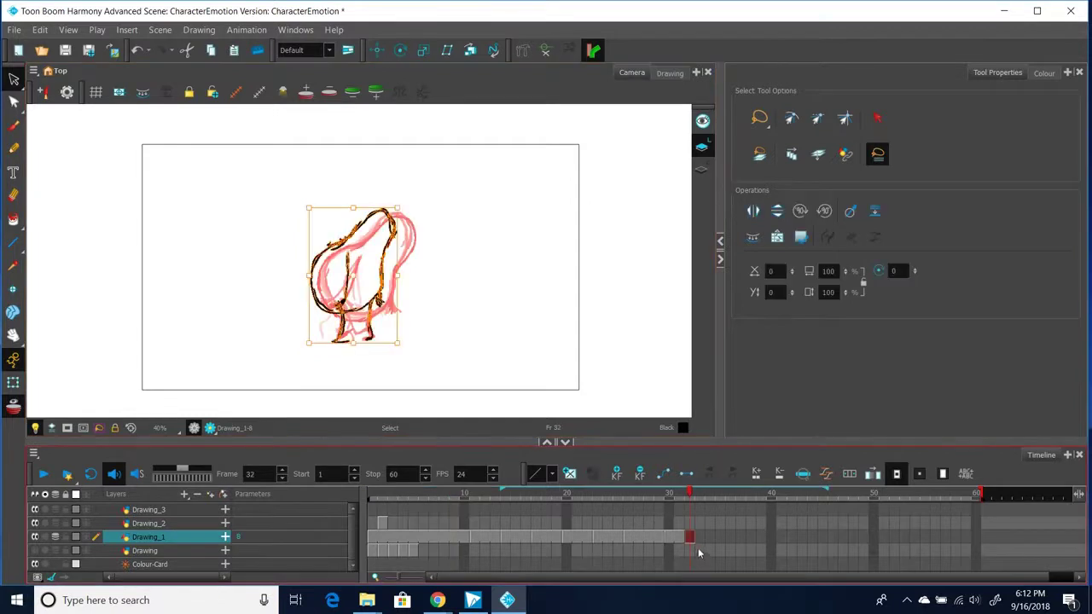
# Step: Extend the pasted drawing's exposure to frame 34 and delete the exposures on frames 29 to 31
pyautogui.click(660, 538)
pyautogui.click(692, 537)
pyautogui.click(709, 538)
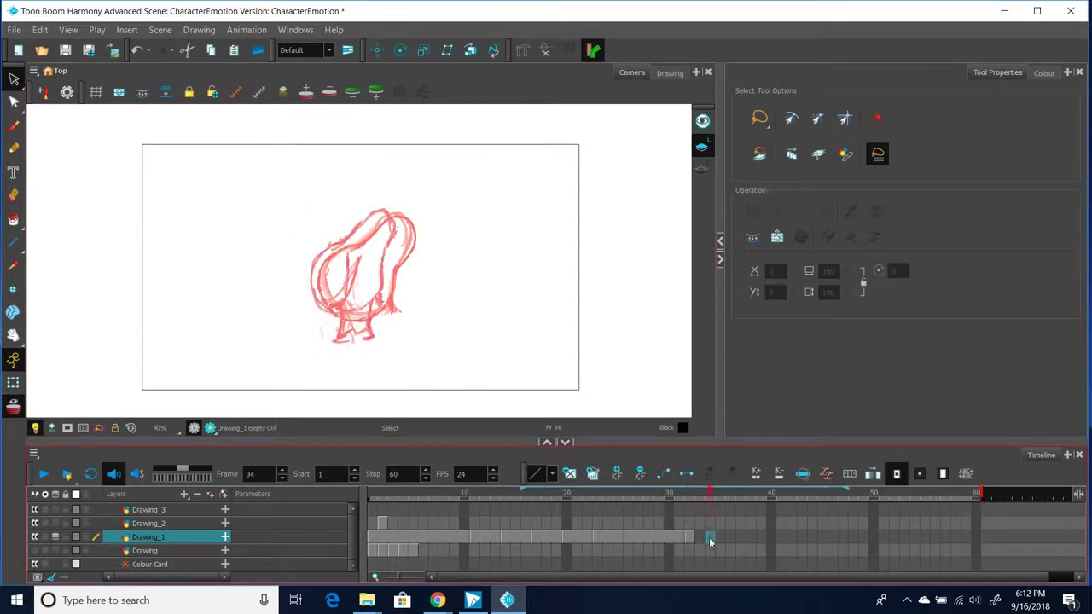
pyautogui.rightClick(710, 538)
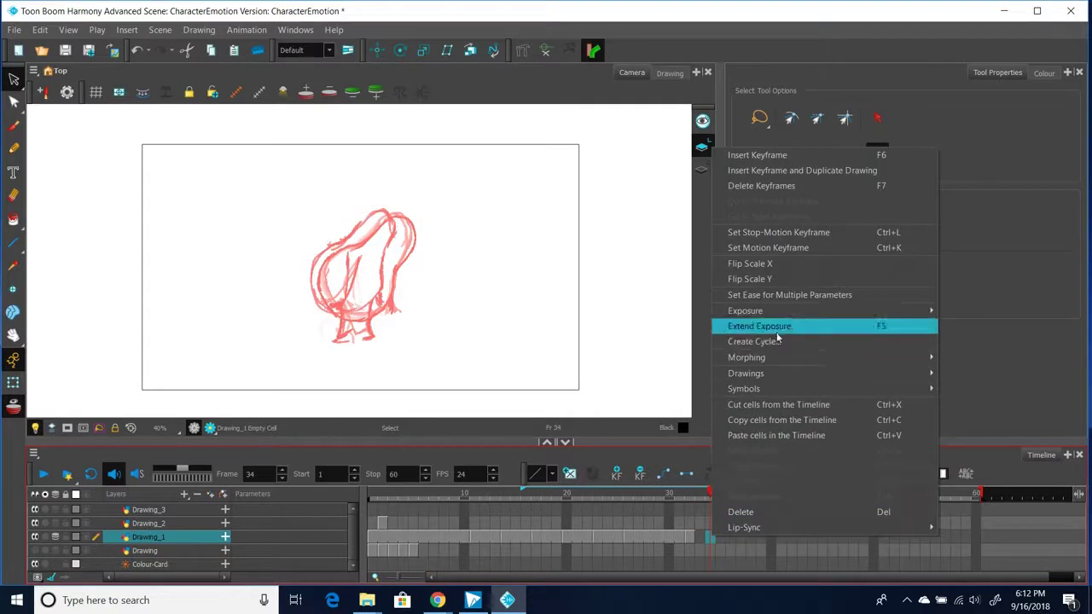
pyautogui.click(774, 327)
pyautogui.click(660, 537)
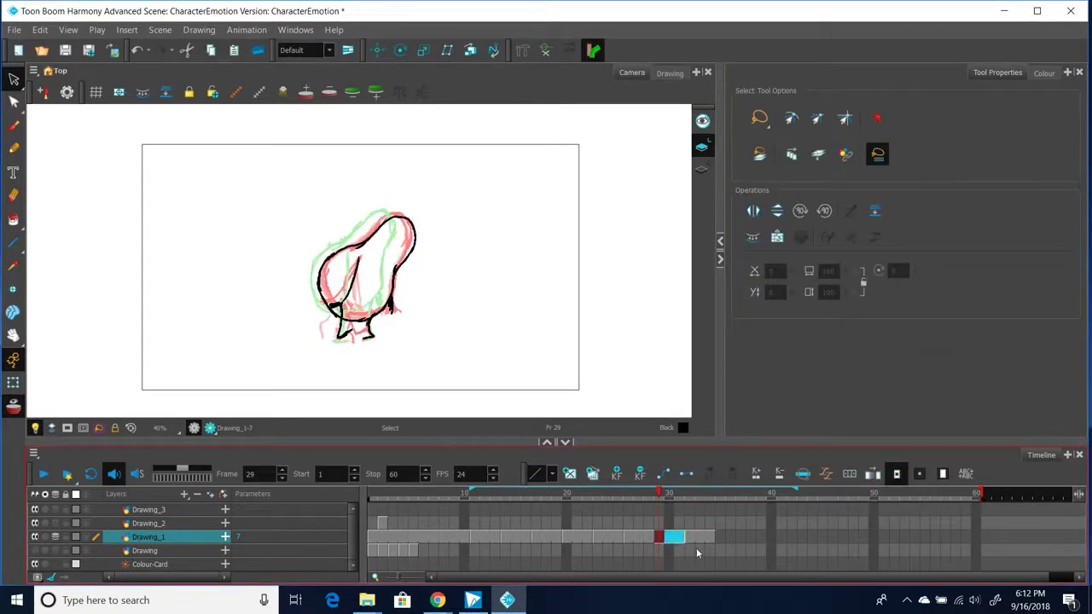
pyautogui.press('Delete')
# Step: Shorten the onion skin range around frame 29 to cover only frames 26 to 34
pyautogui.click(647, 539)
pyautogui.click(659, 539)
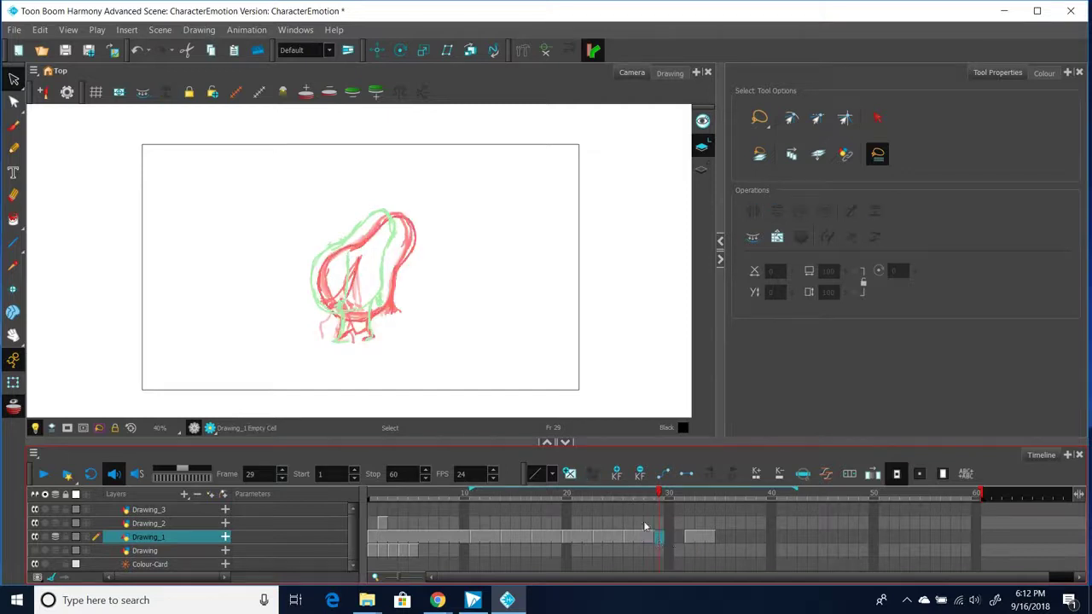
pyautogui.moveTo(471, 492); pyautogui.dragTo(624, 510)
pyautogui.moveTo(793, 493); pyautogui.dragTo(719, 495)
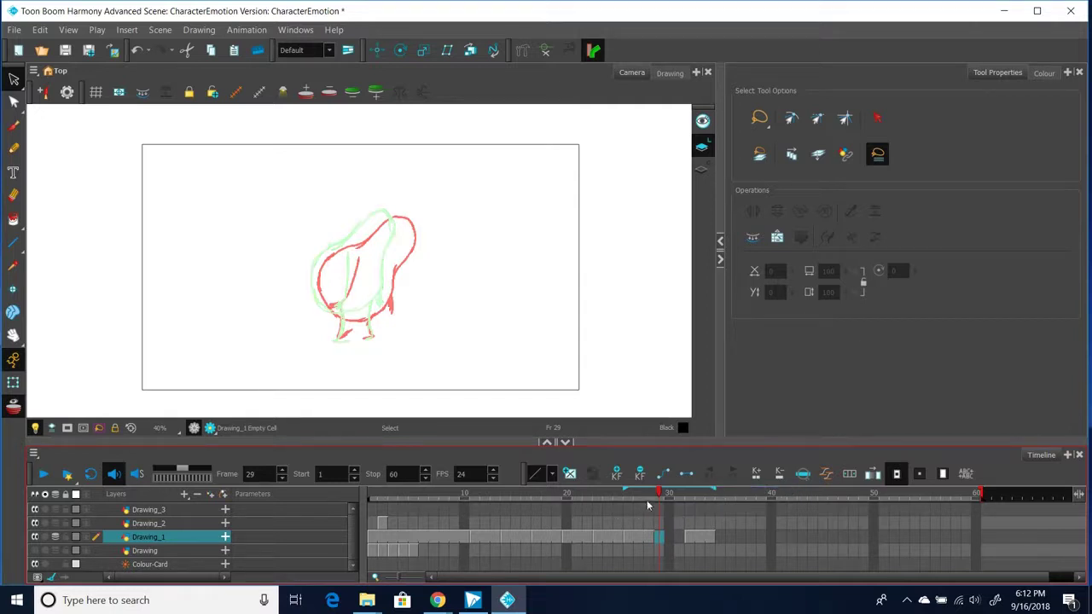
# Step: Extend the onion skin back to frame 24 and brush the in-between character's body, legs and head on Drawing_1's frame 29
pyautogui.moveTo(625, 492); pyautogui.dragTo(603, 492)
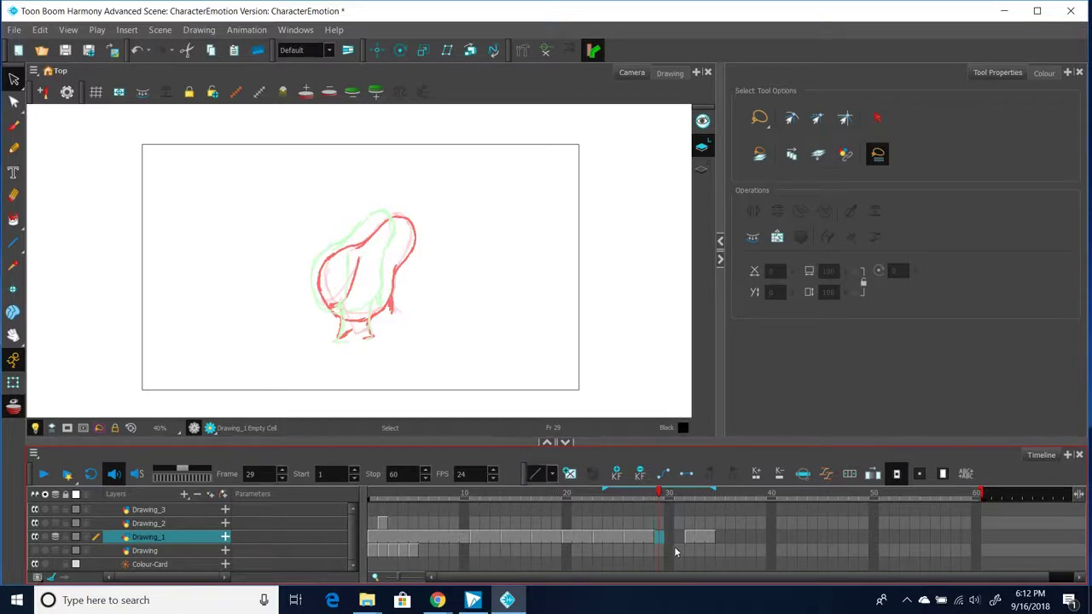
pyautogui.click(12, 125)
pyautogui.moveTo(334, 341); pyautogui.dragTo(349, 341)
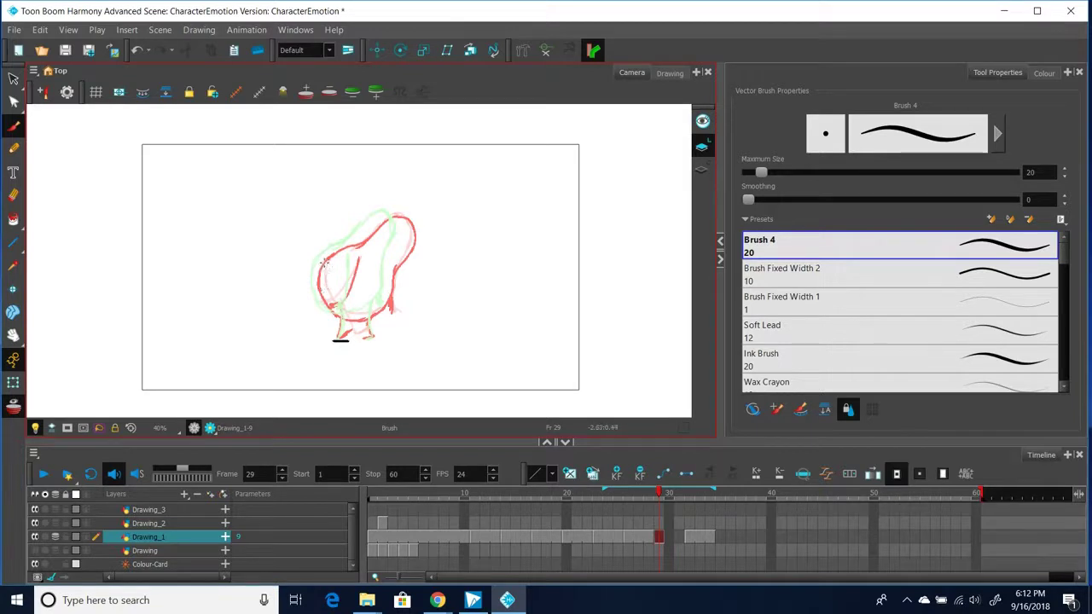
pyautogui.moveTo(325, 255)
pyautogui.mouseDown()
pyautogui.moveTo(322, 307)
pyautogui.moveTo(346, 315)
pyautogui.moveTo(375, 303)
pyautogui.moveTo(383, 264)
pyautogui.mouseUp()
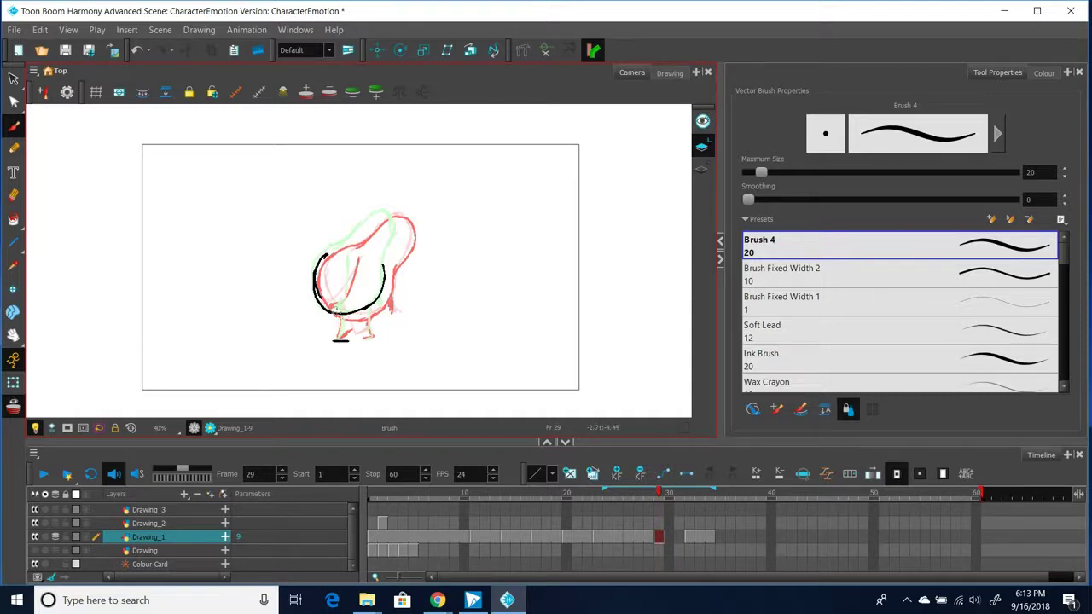
pyautogui.moveTo(333, 308); pyautogui.dragTo(337, 340)
pyautogui.moveTo(367, 307)
pyautogui.mouseDown()
pyautogui.moveTo(373, 335)
pyautogui.moveTo(364, 339)
pyautogui.moveTo(372, 336)
pyautogui.mouseUp()
pyautogui.moveTo(381, 220)
pyautogui.mouseDown()
pyautogui.moveTo(347, 253)
pyautogui.moveTo(325, 253)
pyautogui.moveTo(391, 220)
pyautogui.moveTo(406, 233)
pyautogui.moveTo(384, 275)
pyautogui.mouseUp()
# Step: Clean up the neck overlap on the frame 29 drawing and brush in the curved arm line inside the body
pyautogui.click(13, 196)
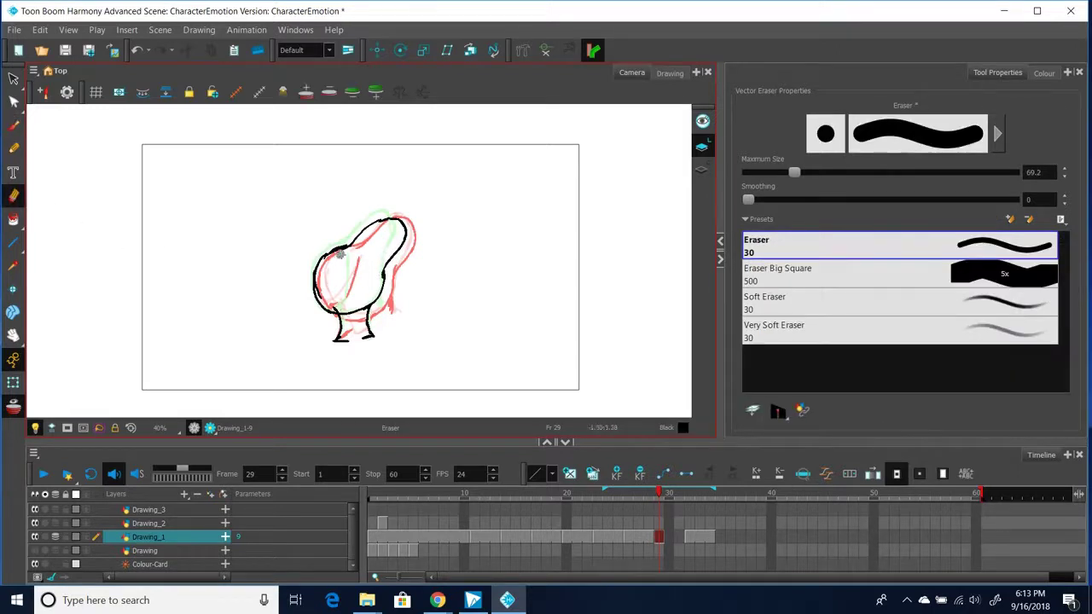
pyautogui.click(13, 125)
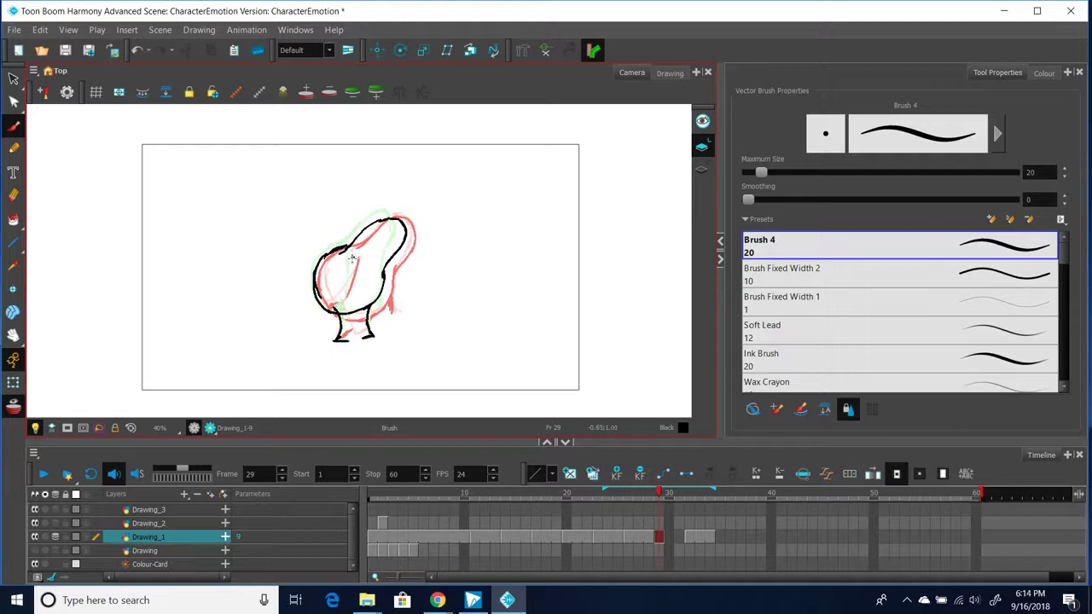
pyautogui.moveTo(352, 262); pyautogui.dragTo(352, 260)
pyautogui.moveTo(353, 258)
pyautogui.mouseDown()
pyautogui.moveTo(358, 286)
pyautogui.moveTo(354, 267)
pyautogui.moveTo(355, 298)
pyautogui.moveTo(353, 259)
pyautogui.moveTo(350, 311)
pyautogui.mouseUp()
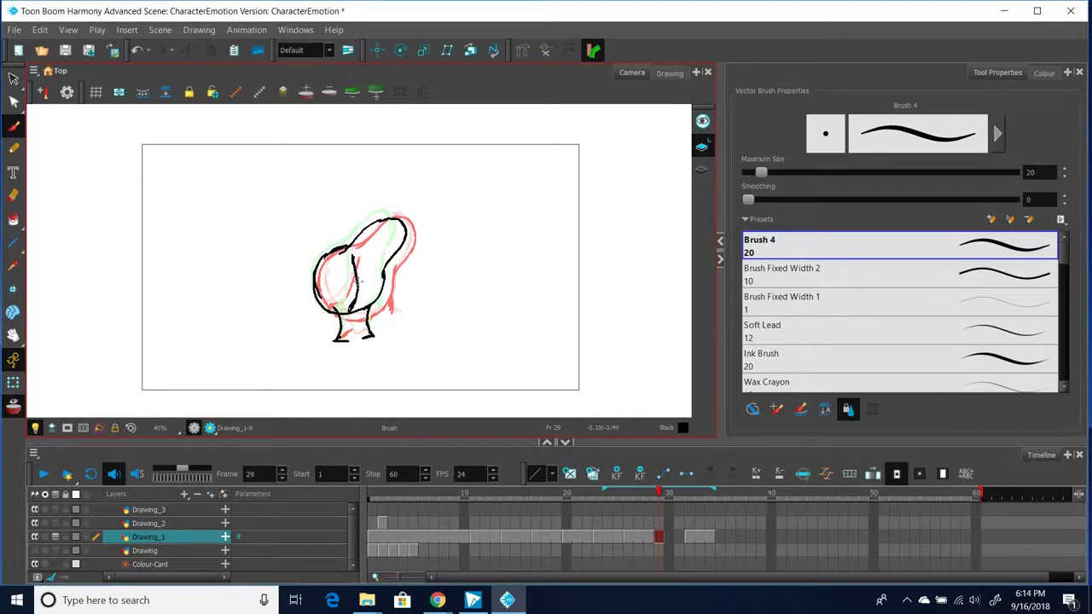
# Step: Extend the exposure of the frame 29 drawing through frame 31
pyautogui.click(679, 537)
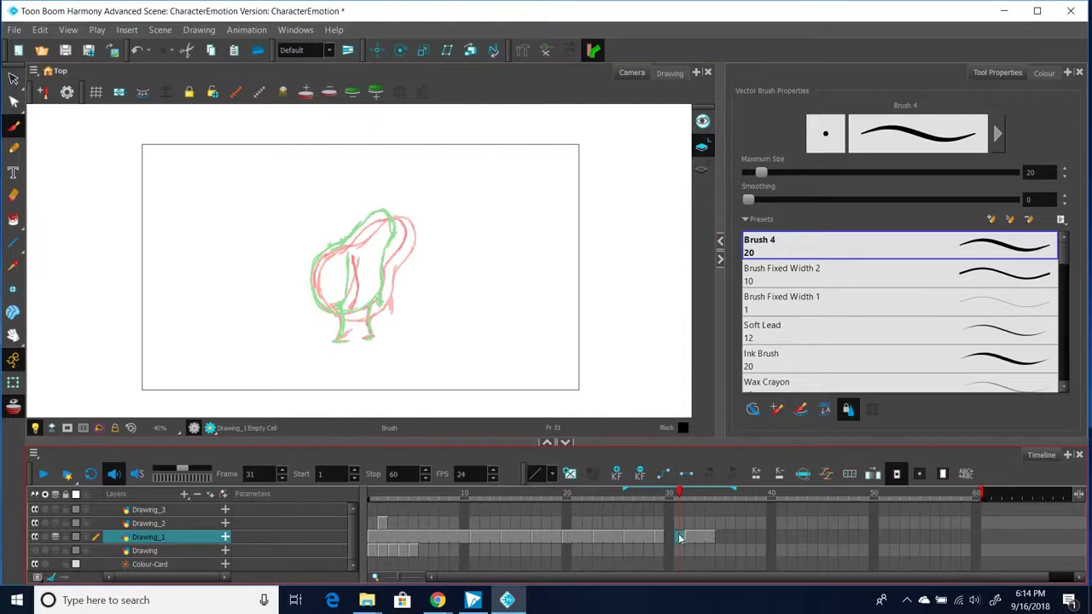
pyautogui.rightClick(680, 538)
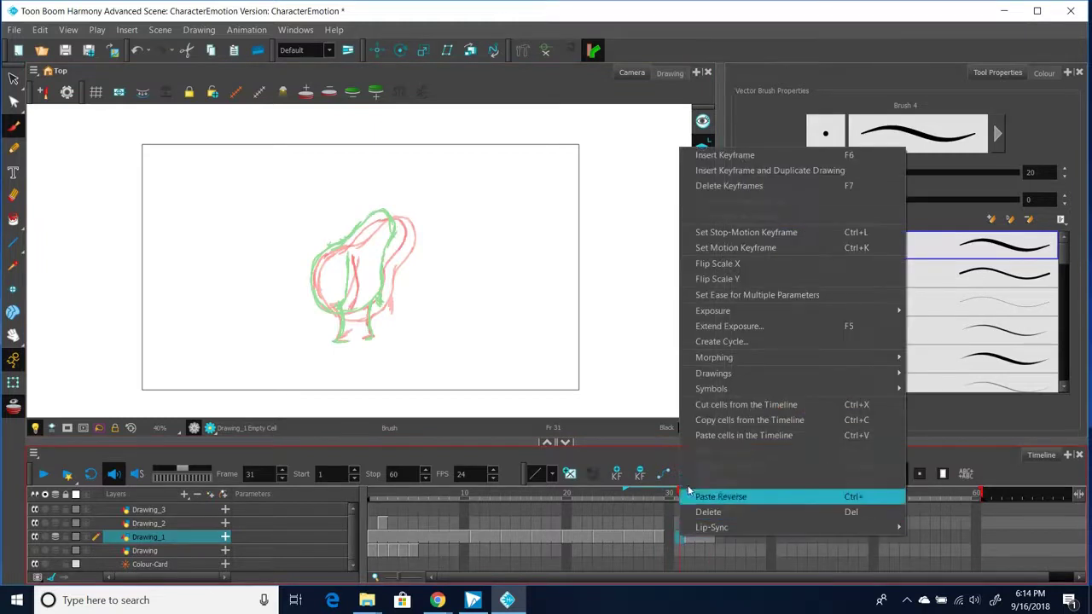
pyautogui.click(723, 327)
pyautogui.click(693, 537)
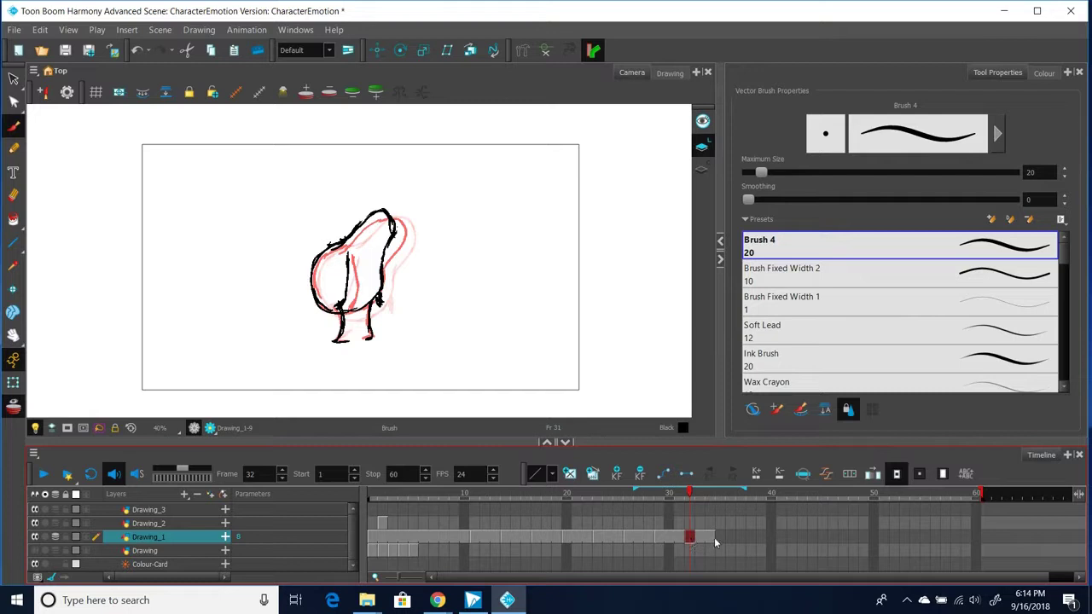
pyautogui.click(711, 538)
pyautogui.click(692, 540)
pyautogui.moveTo(713, 540); pyautogui.dragTo(741, 539)
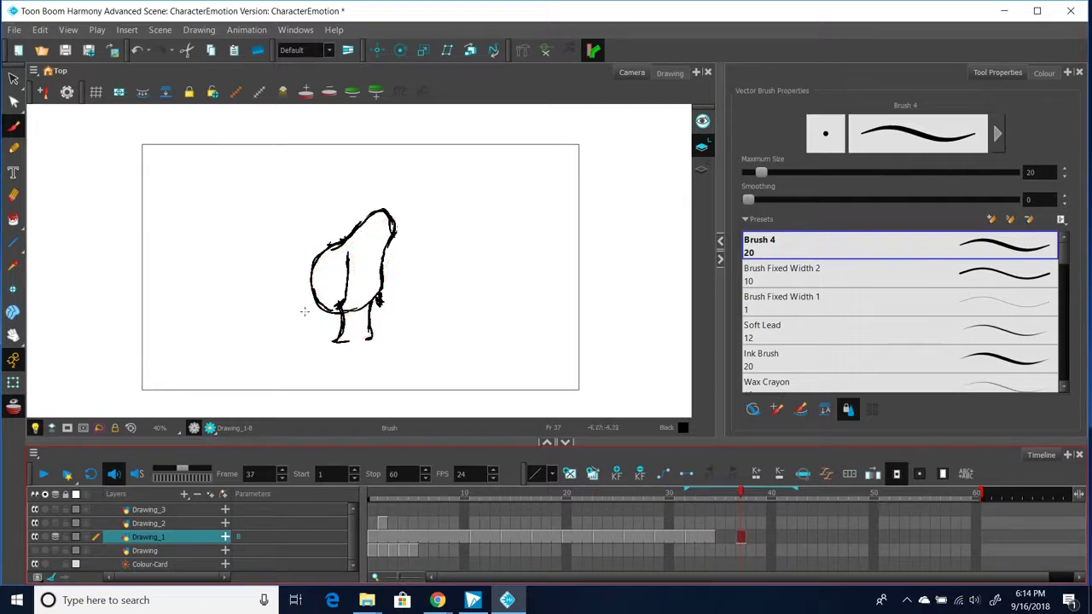
pyautogui.hotkey('ctrl', 'z')
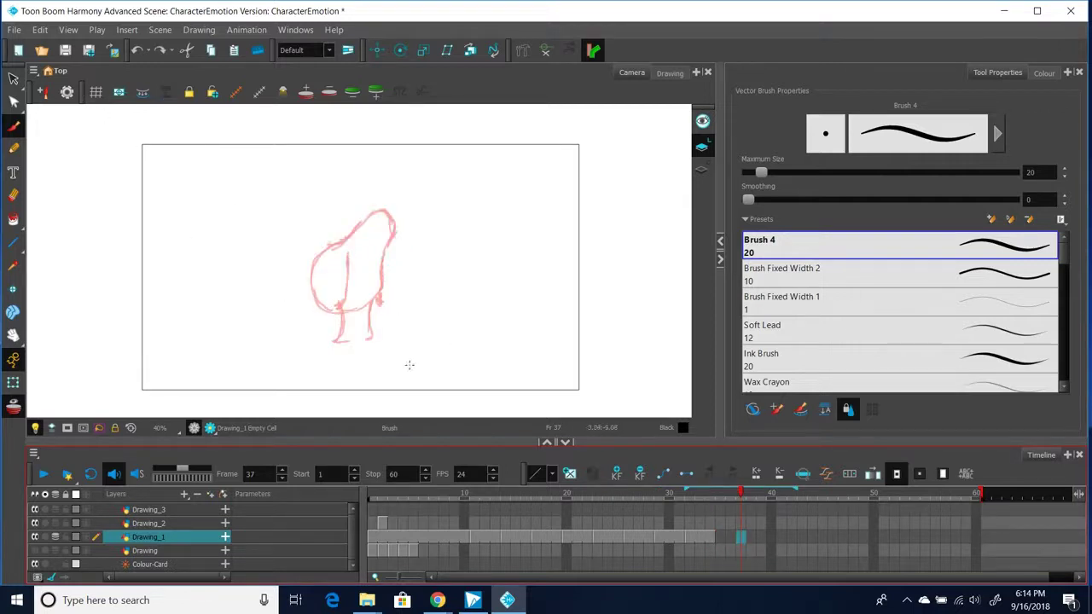
pyautogui.click(693, 538)
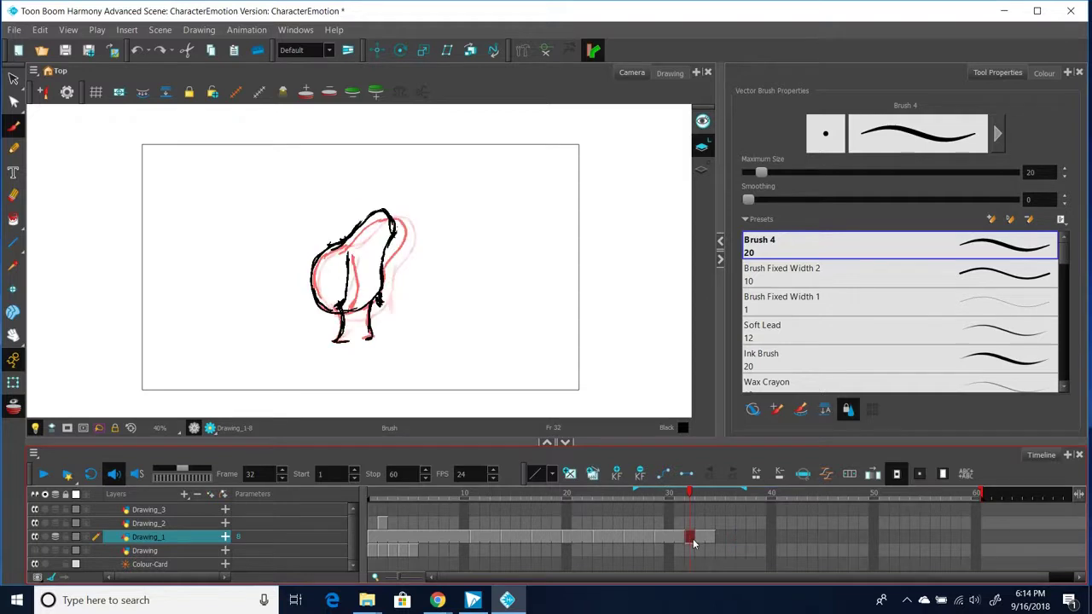
# Step: Extend the last pose's exposure on Drawing_1 to frame 37 and delete its exposures on frames 32 to 34
pyautogui.click(738, 537)
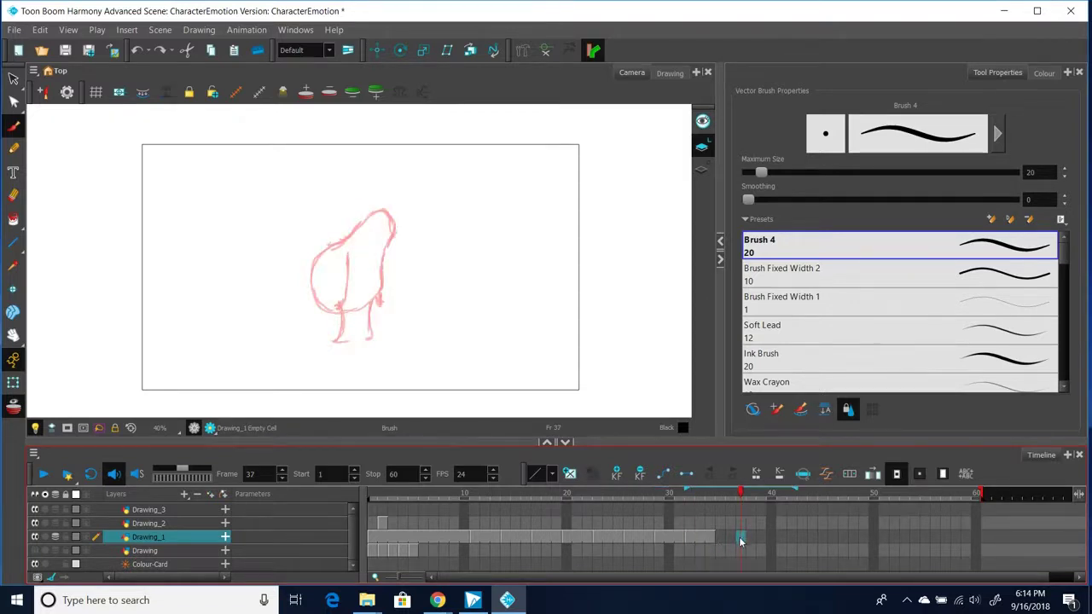
pyautogui.rightClick(739, 539)
pyautogui.click(789, 327)
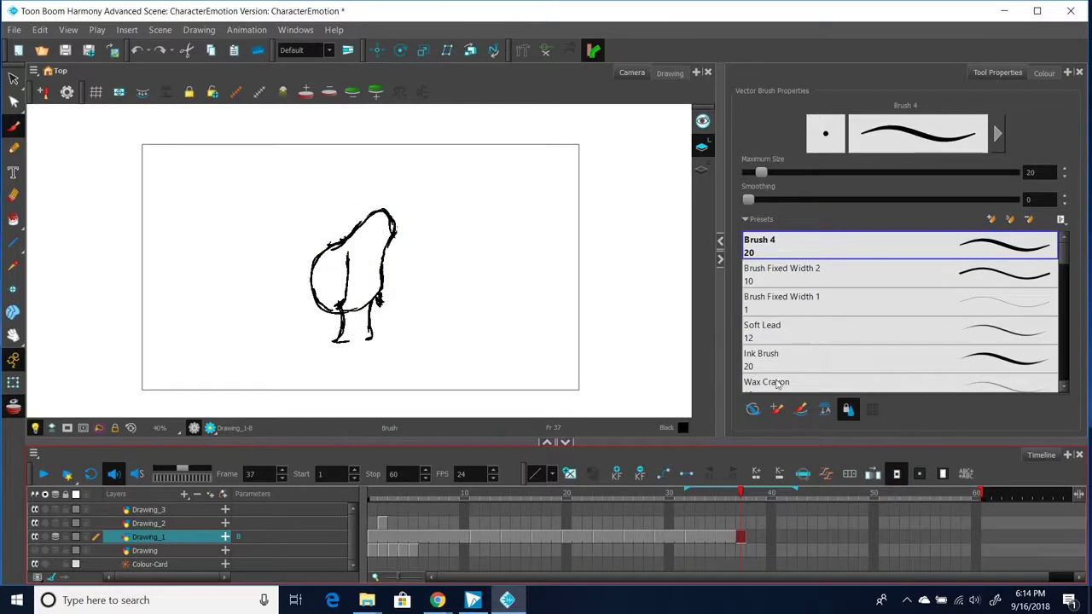
pyautogui.click(690, 537)
pyautogui.keyDown('shift'); pyautogui.click(710, 541); pyautogui.keyUp('shift')
pyautogui.press('Delete')
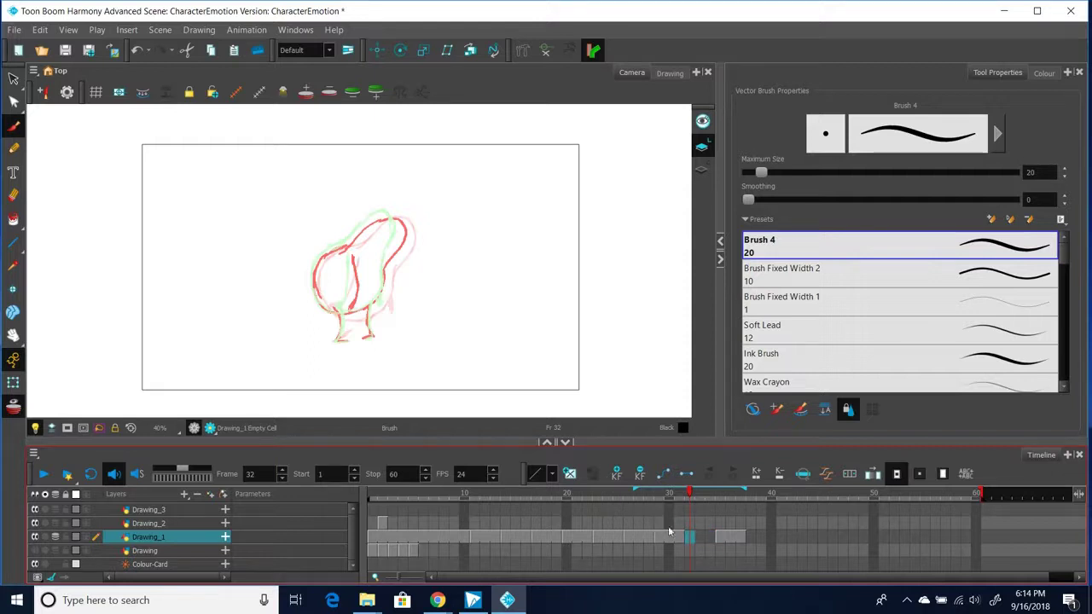
# Step: Set the onion skin range to frames 29 to 41 and brush the in-between character drawing on frame 32
pyautogui.moveTo(635, 491); pyautogui.dragTo(654, 492)
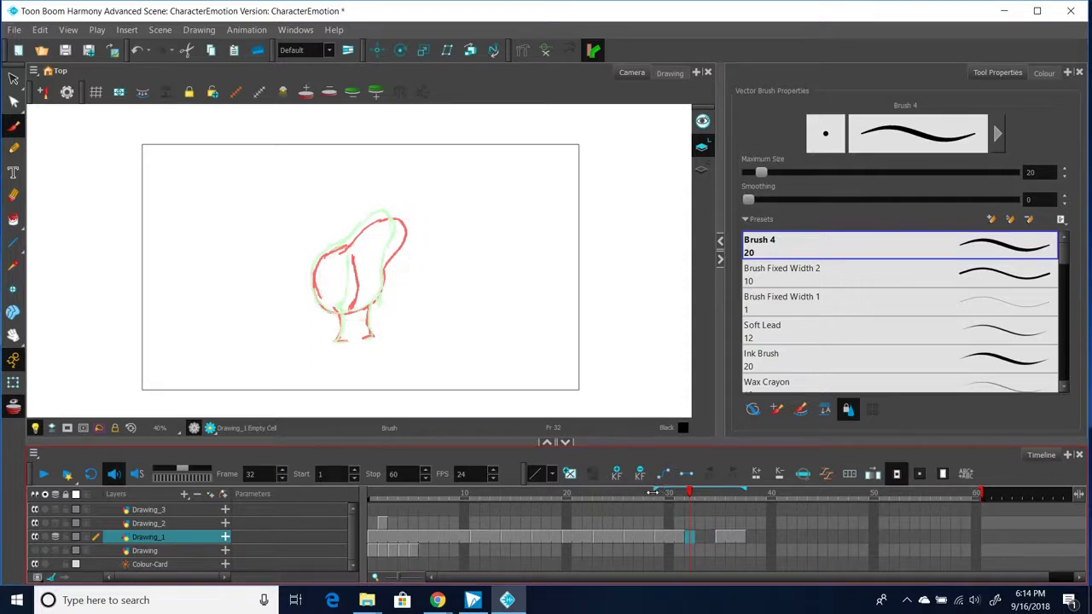
pyautogui.moveTo(747, 492); pyautogui.dragTo(784, 493)
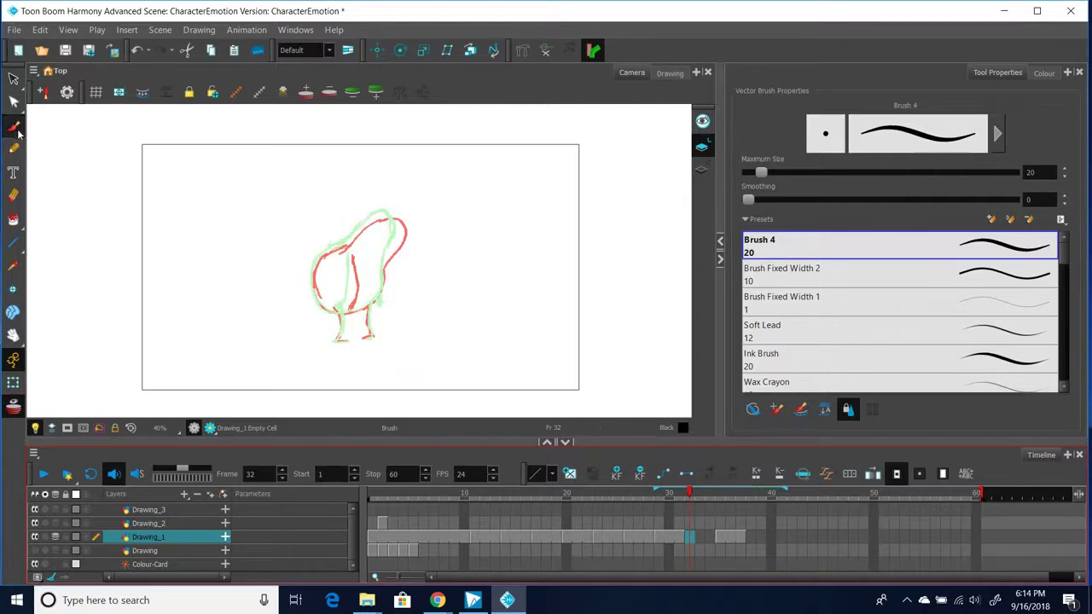
pyautogui.click(349, 257)
pyautogui.moveTo(349, 257); pyautogui.dragTo(349, 291)
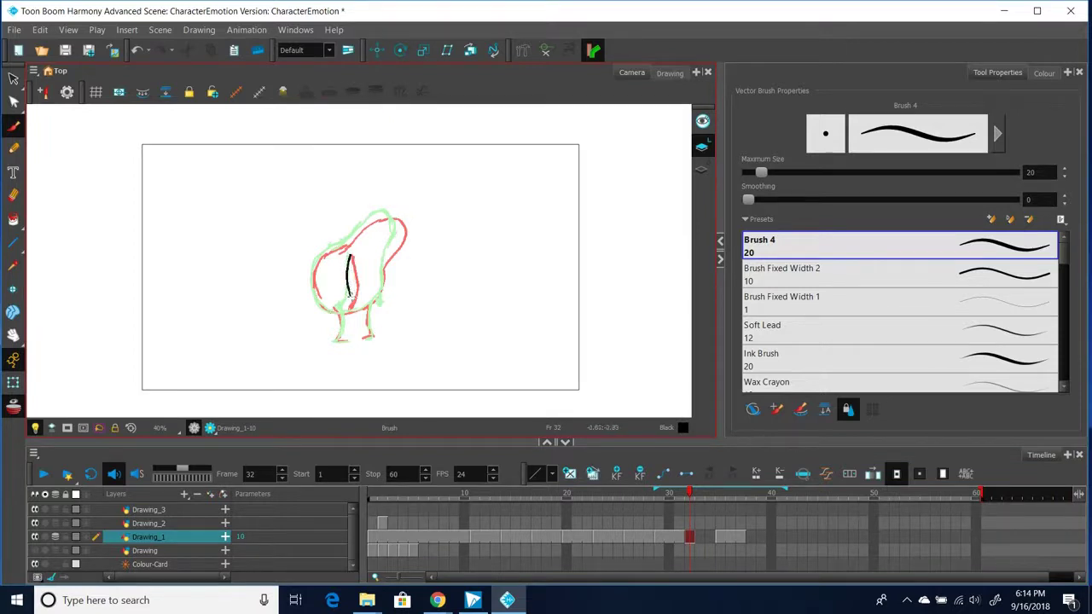
pyautogui.moveTo(353, 302); pyautogui.dragTo(352, 301)
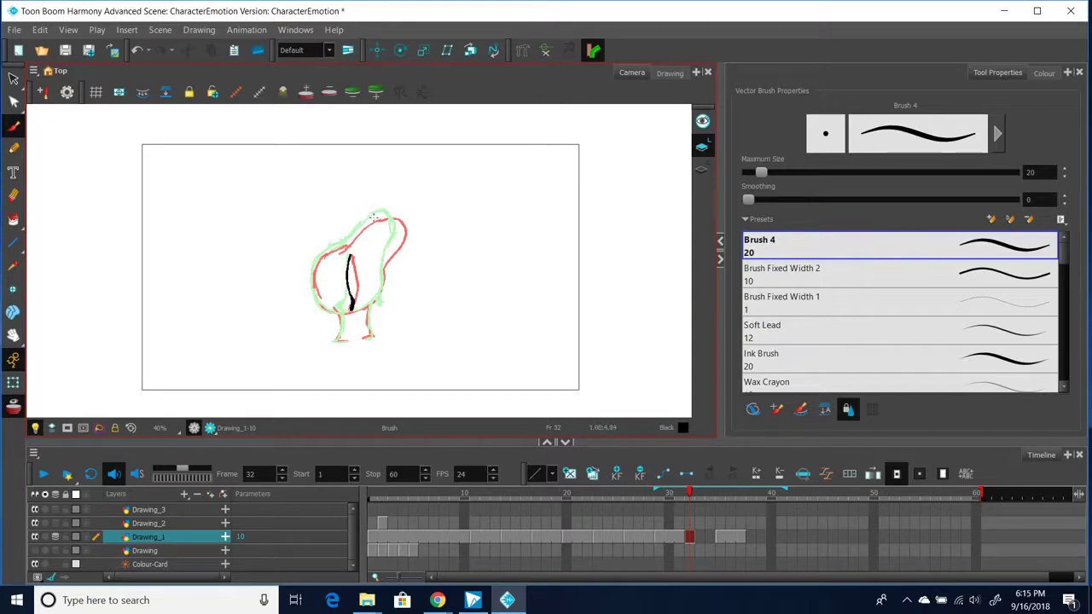
pyautogui.moveTo(381, 214)
pyautogui.mouseDown()
pyautogui.moveTo(314, 269)
pyautogui.moveTo(321, 310)
pyautogui.moveTo(335, 313)
pyautogui.mouseUp()
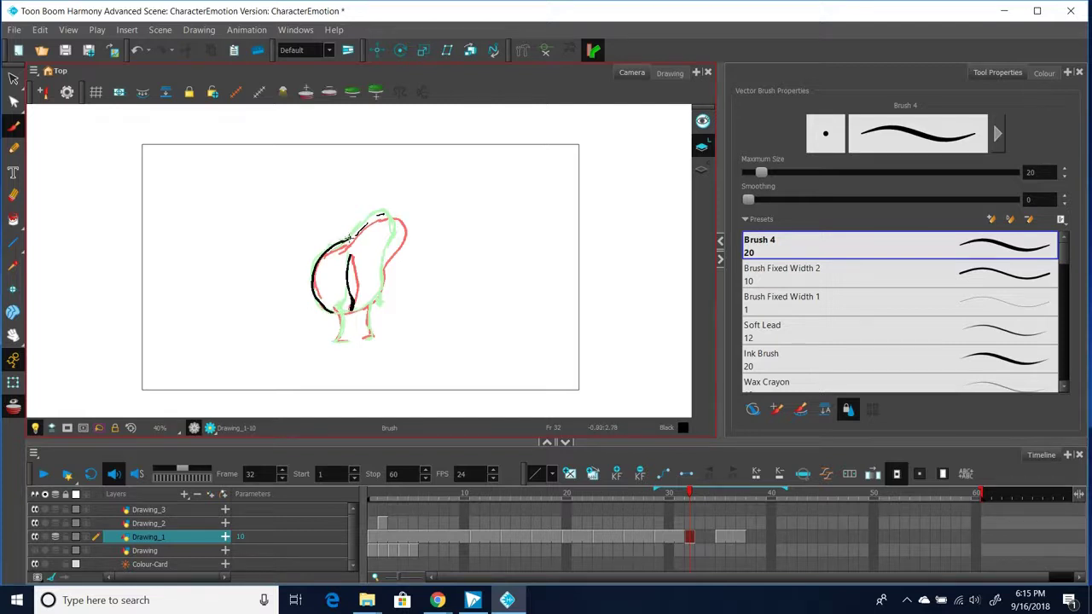
pyautogui.moveTo(352, 238)
pyautogui.mouseDown()
pyautogui.moveTo(391, 212)
pyautogui.moveTo(401, 222)
pyautogui.moveTo(379, 297)
pyautogui.moveTo(335, 339)
pyautogui.moveTo(348, 341)
pyautogui.mouseUp()
pyautogui.moveTo(371, 303); pyautogui.dragTo(373, 337)
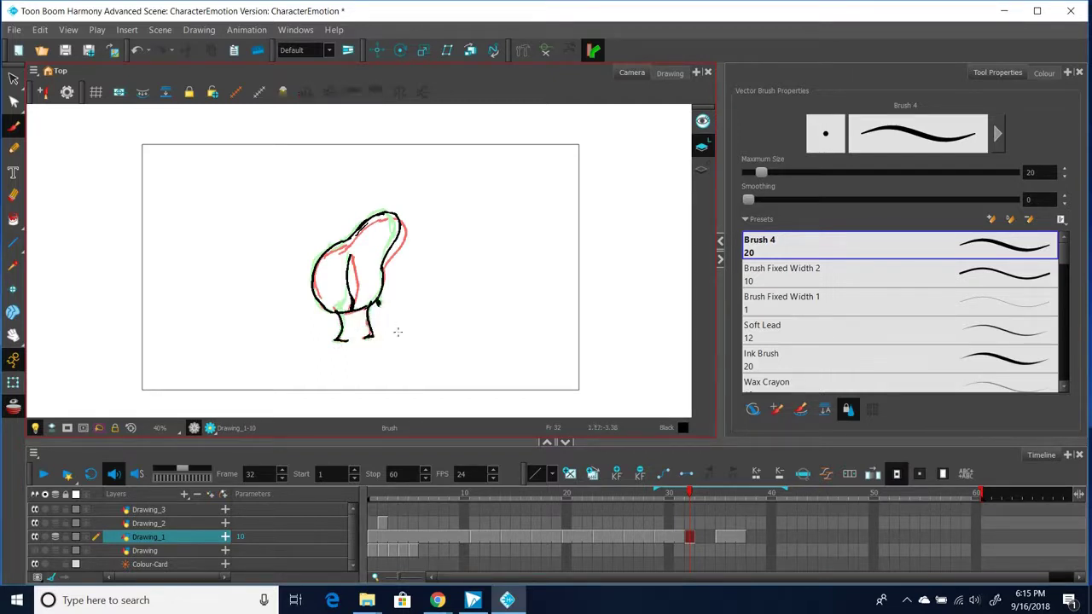
# Step: Extend the exposure of the frame 32 drawing through frame 34
pyautogui.click(710, 536)
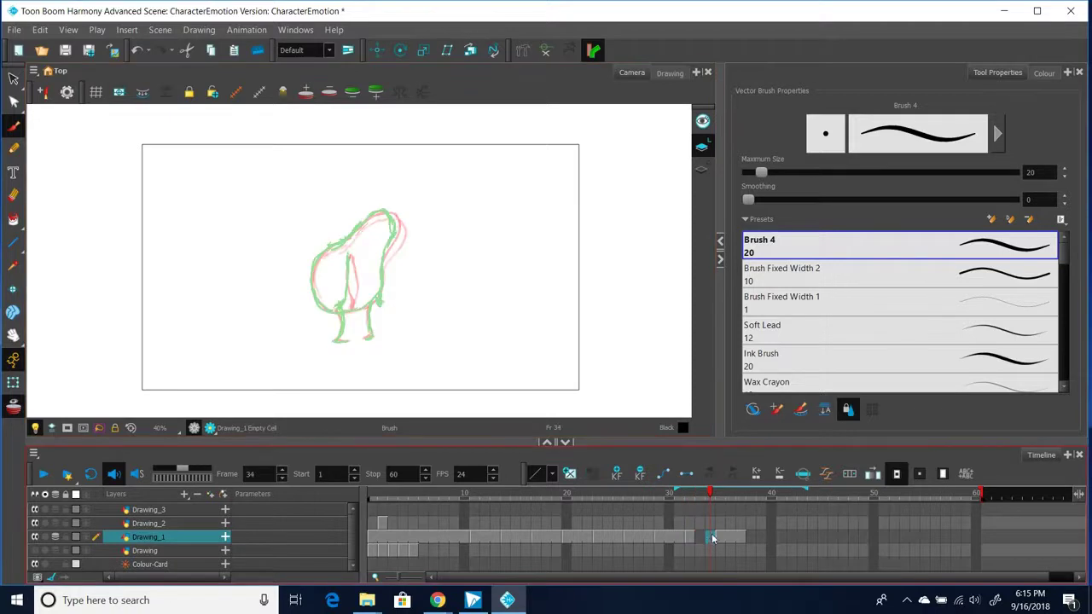
pyautogui.rightClick(713, 537)
pyautogui.click(750, 329)
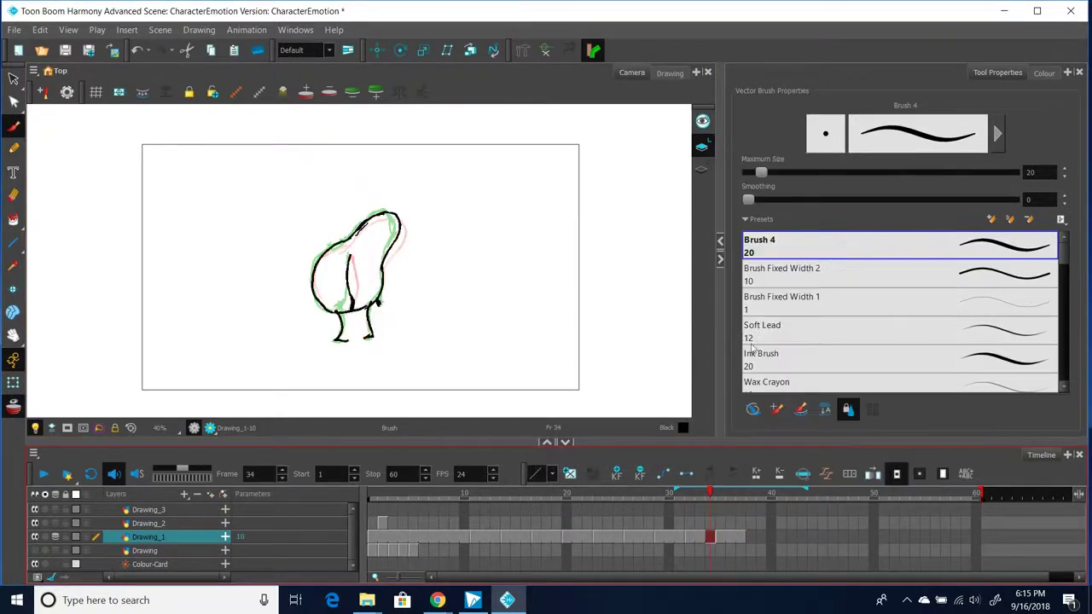
# Step: Trace the onion-skinned final pose with clean brush strokes on Drawing_1's frame 38, including body, arm line, head and legs
pyautogui.click(732, 536)
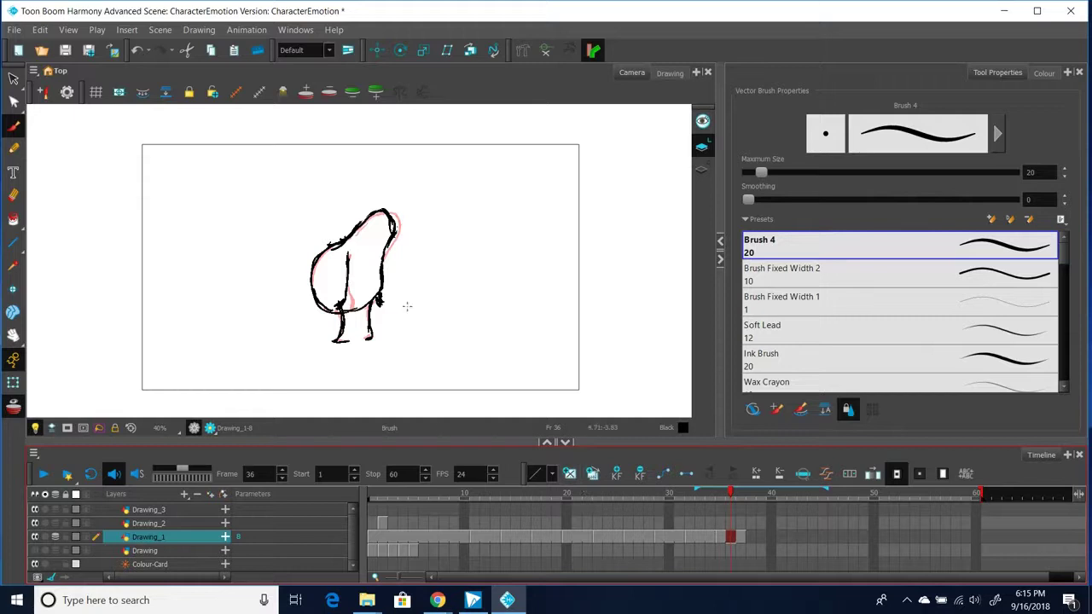
pyautogui.click(752, 538)
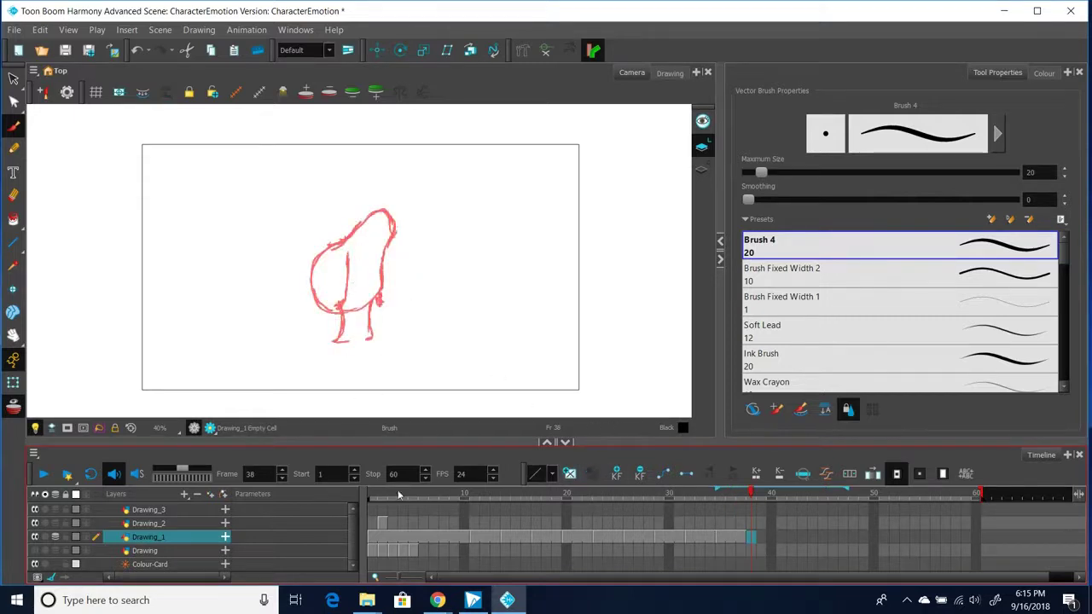
pyautogui.moveTo(348, 257)
pyautogui.mouseDown()
pyautogui.moveTo(349, 262)
pyautogui.moveTo(349, 300)
pyautogui.moveTo(337, 306)
pyautogui.moveTo(378, 297)
pyautogui.mouseUp()
pyautogui.moveTo(344, 246)
pyautogui.mouseDown()
pyautogui.moveTo(323, 248)
pyautogui.moveTo(313, 300)
pyautogui.moveTo(340, 313)
pyautogui.moveTo(379, 300)
pyautogui.moveTo(381, 288)
pyautogui.mouseUp()
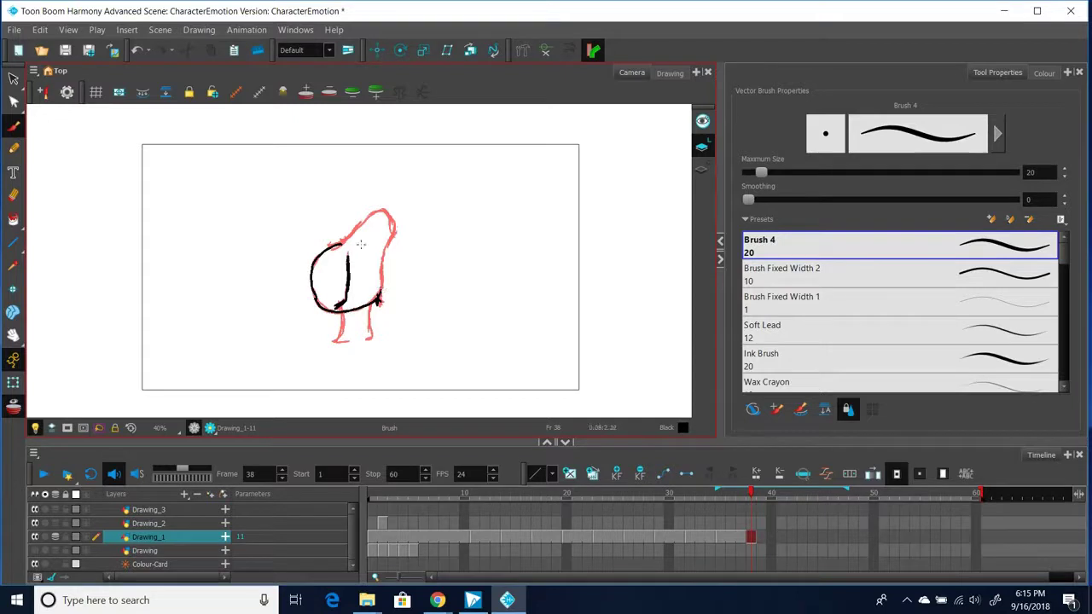
pyautogui.moveTo(335, 247)
pyautogui.mouseDown()
pyautogui.moveTo(374, 214)
pyautogui.moveTo(396, 215)
pyautogui.moveTo(387, 294)
pyautogui.moveTo(336, 341)
pyautogui.mouseUp()
pyautogui.moveTo(379, 301); pyautogui.dragTo(373, 340)
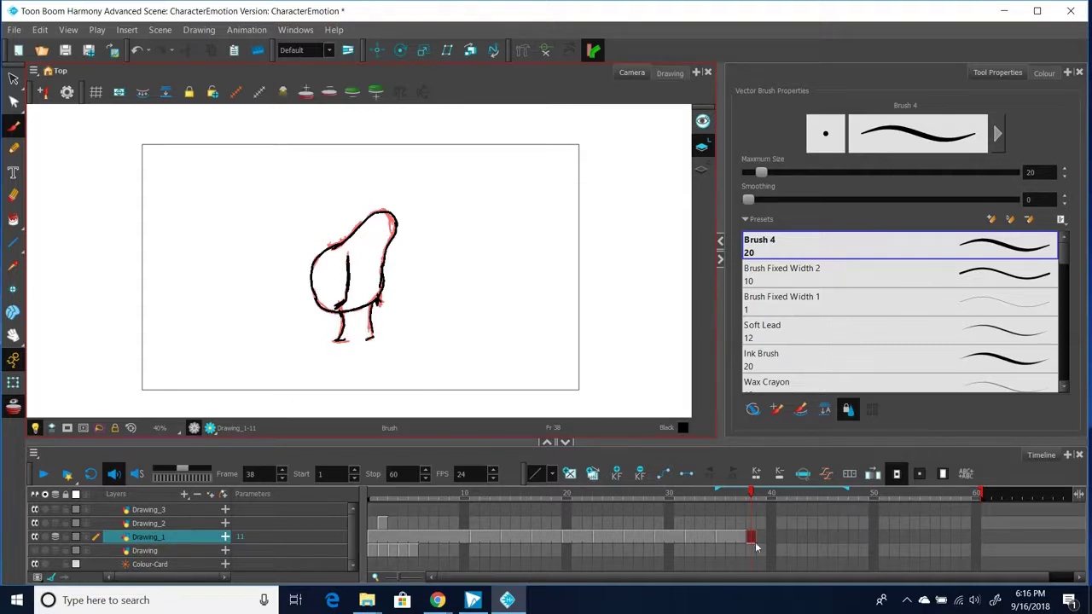
# Step: Move the traced drawing from frame 38 to frame 35 so it replaces the rough final pose
pyautogui.click(721, 537)
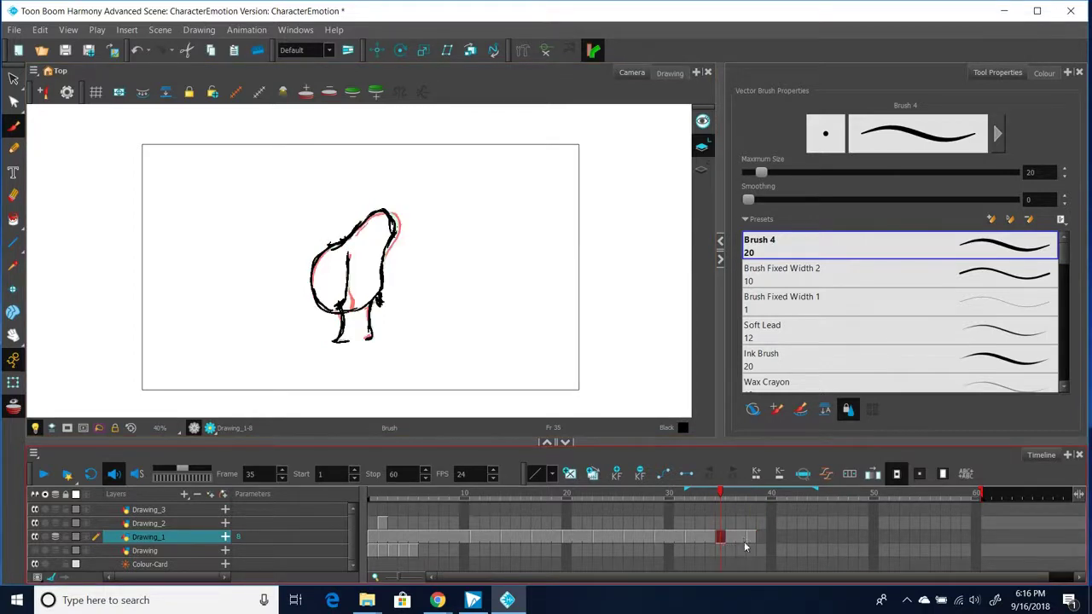
pyautogui.click(745, 541)
pyautogui.press('Delete')
pyautogui.click(751, 538)
pyautogui.moveTo(751, 539); pyautogui.dragTo(722, 538)
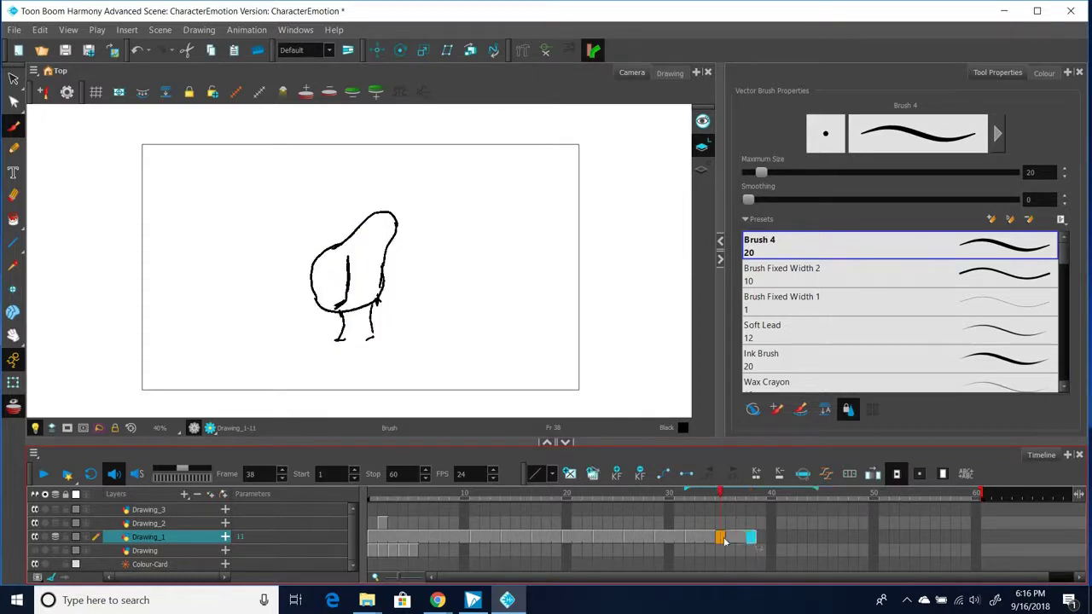
# Step: Lasso-select the entire clean character drawing on frame 36 of Drawing_1
pyautogui.click(423, 537)
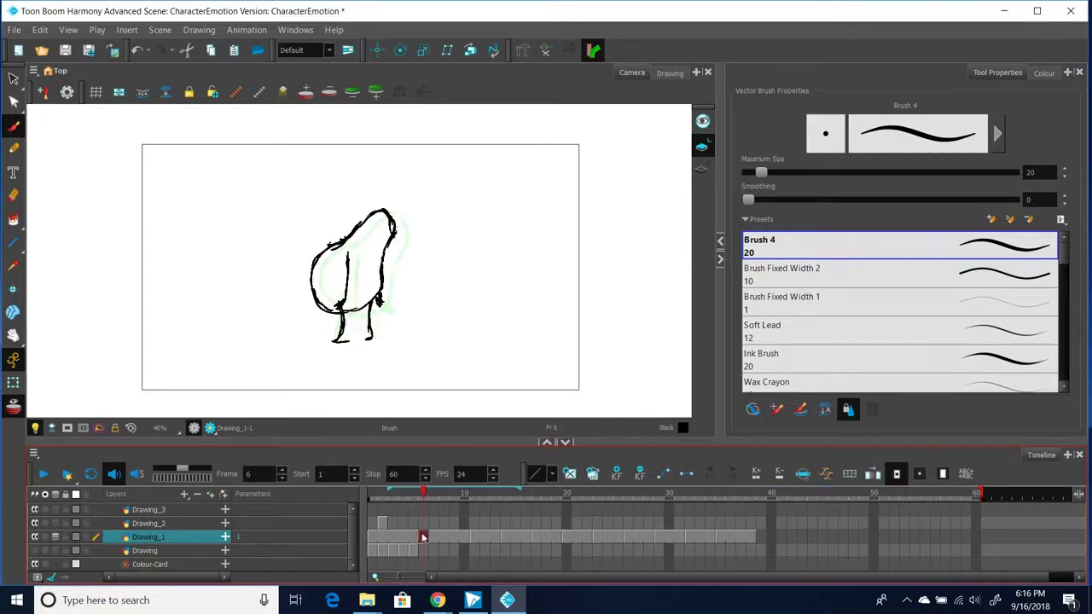
pyautogui.click(735, 538)
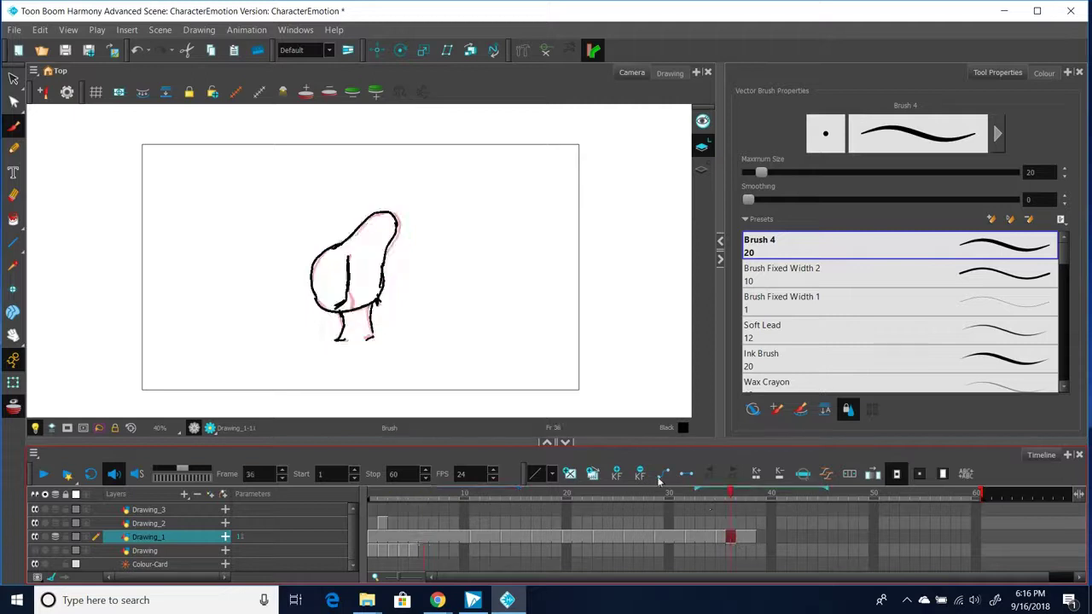
pyautogui.moveTo(436, 223)
pyautogui.mouseDown()
pyautogui.moveTo(377, 193)
pyautogui.moveTo(285, 243)
pyautogui.mouseUp()
pyautogui.hotkey('ctrl', 'z')
pyautogui.click(13, 78)
pyautogui.moveTo(434, 205)
pyautogui.mouseDown()
pyautogui.moveTo(382, 184)
pyautogui.moveTo(292, 232)
pyautogui.moveTo(291, 335)
pyautogui.moveTo(405, 352)
pyautogui.moveTo(458, 247)
pyautogui.moveTo(422, 205)
pyautogui.mouseUp()
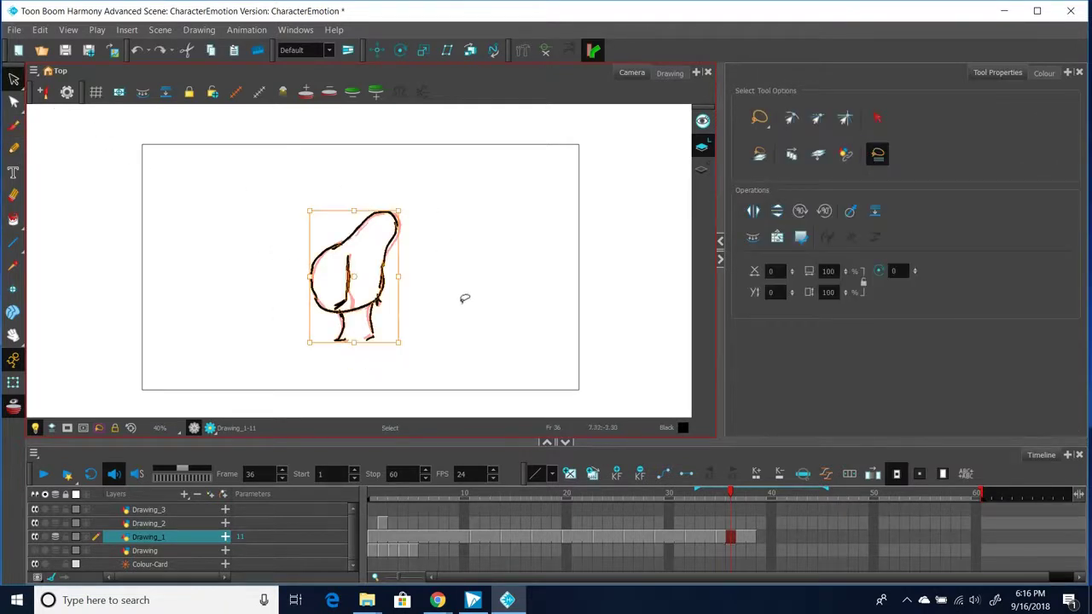
# Step: Lasso-select the whole rough character drawing on frame 8 and delete it
pyautogui.click(441, 535)
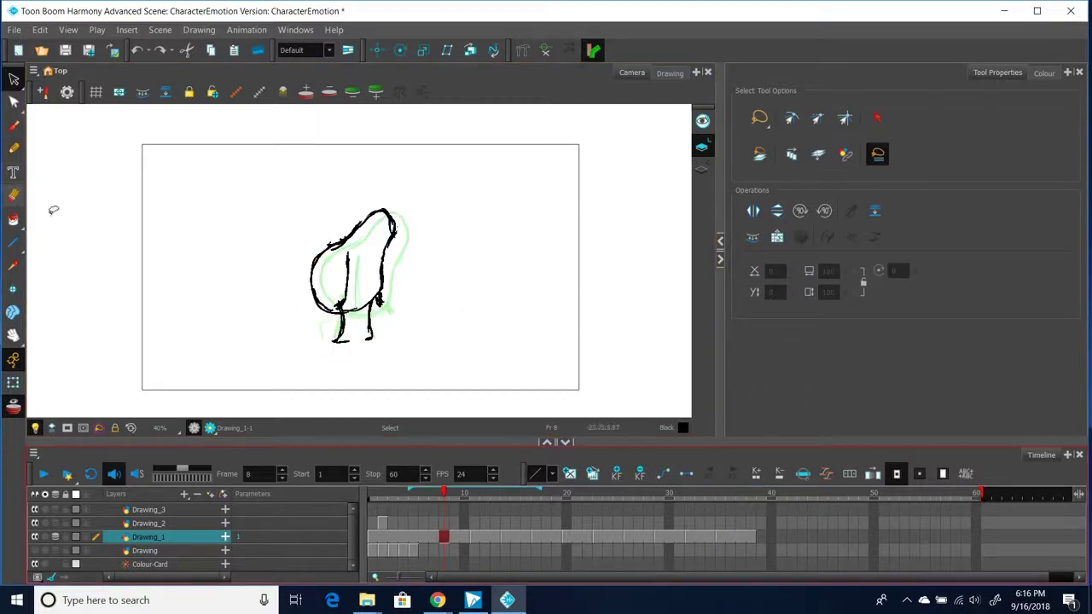
pyautogui.moveTo(409, 210)
pyautogui.mouseDown()
pyautogui.moveTo(318, 200)
pyautogui.moveTo(249, 306)
pyautogui.moveTo(339, 367)
pyautogui.moveTo(451, 290)
pyautogui.moveTo(437, 212)
pyautogui.mouseUp()
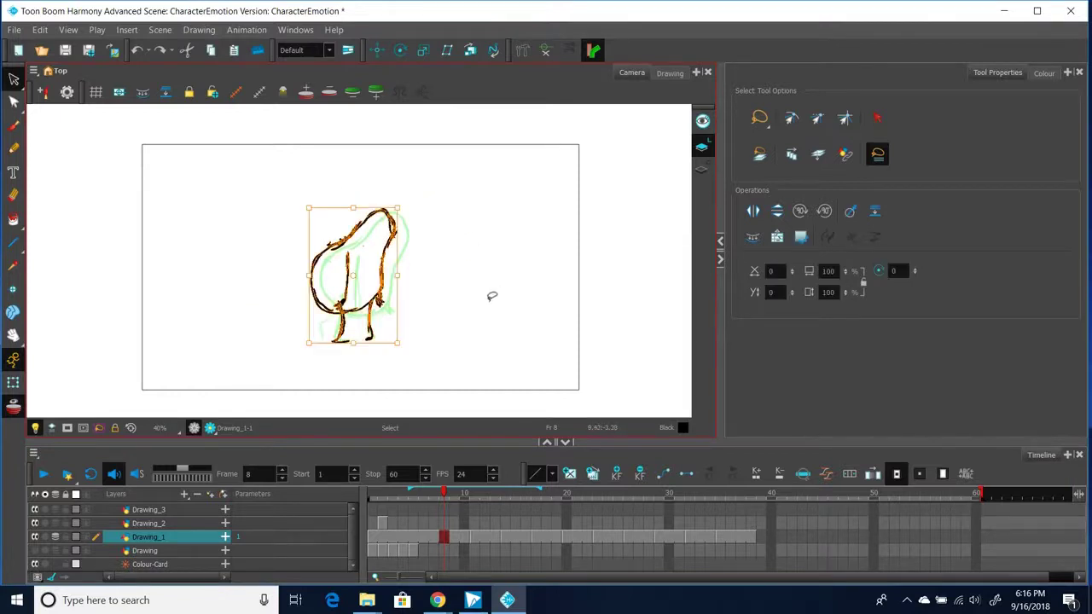
pyautogui.press('Delete')
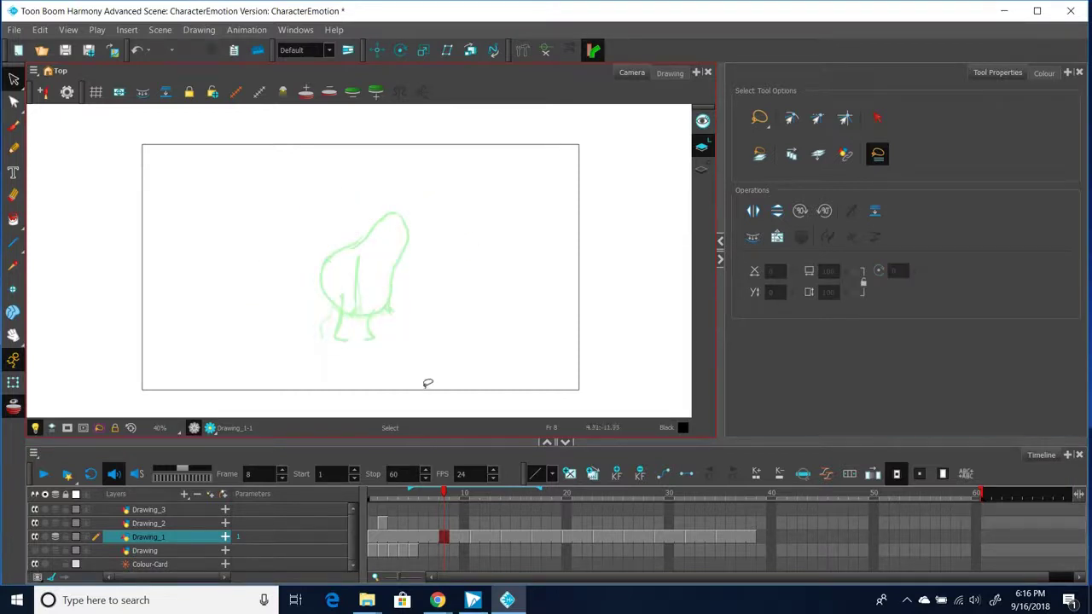
# Step: Undo the deletion of the character drawing on frame 8 and compare it with the neighbouring drawing on frame 12
pyautogui.hotkey('ctrl', 'z')
pyautogui.click(438, 342)
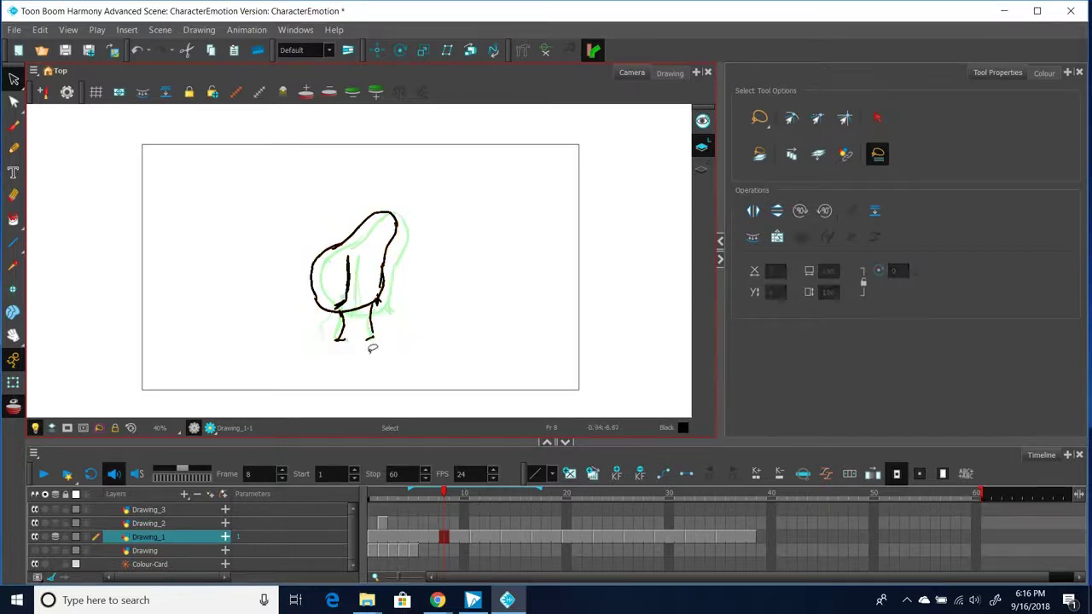
pyautogui.click(485, 538)
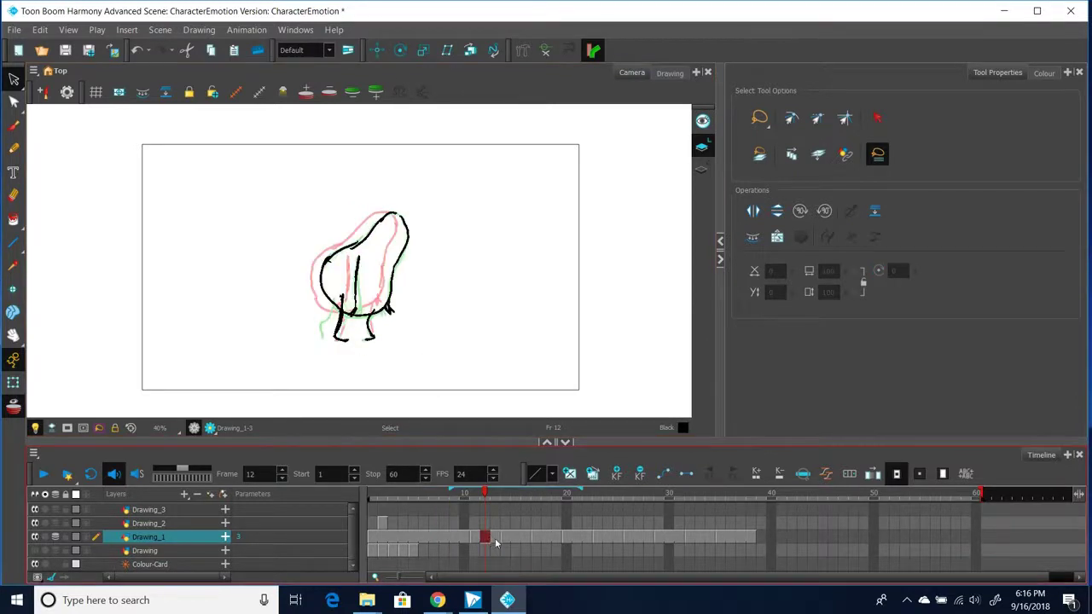
pyautogui.click(454, 537)
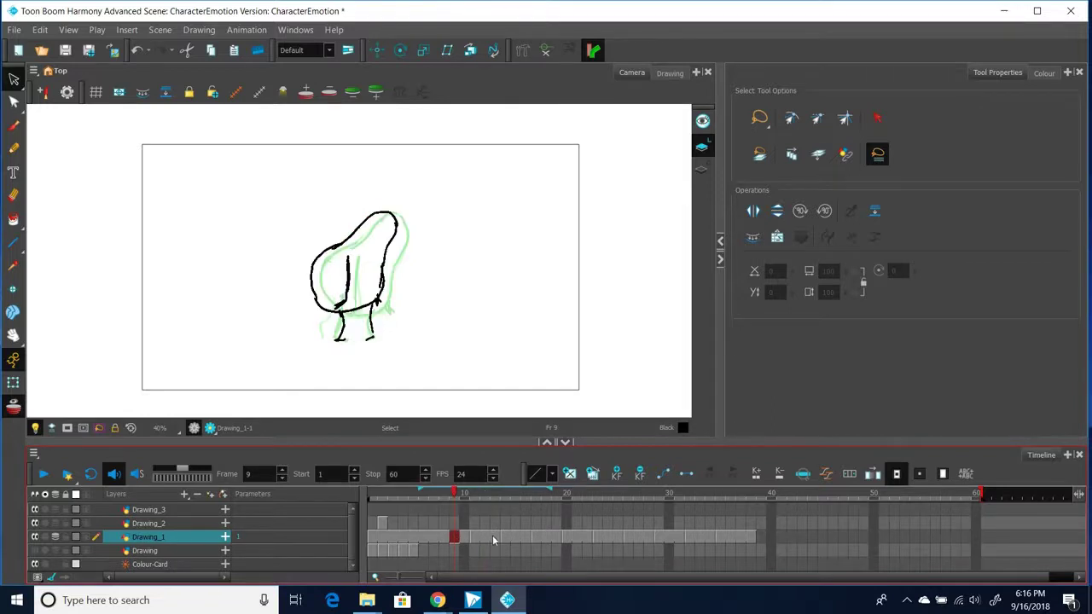
# Step: Extend the exposure of Drawing_1's final pose to frame 44
pyautogui.click(815, 538)
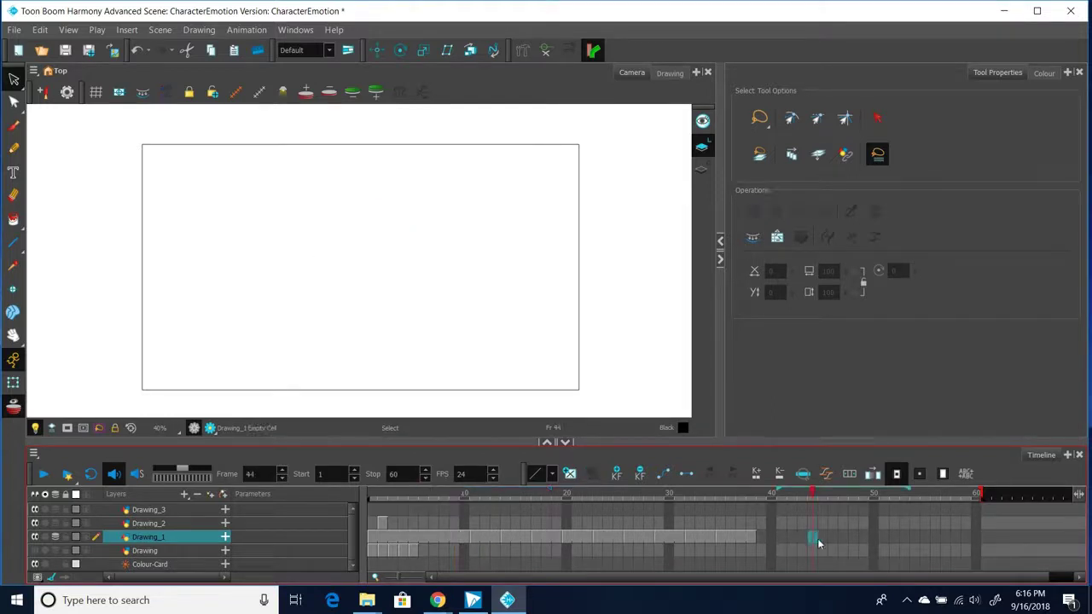
pyautogui.rightClick(813, 535)
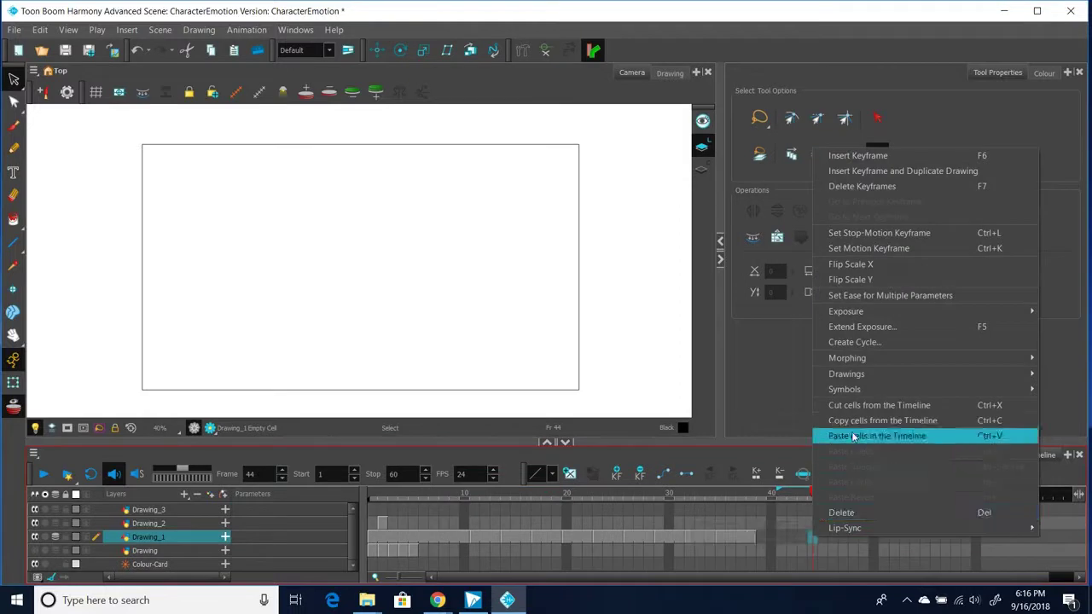
pyautogui.click(861, 328)
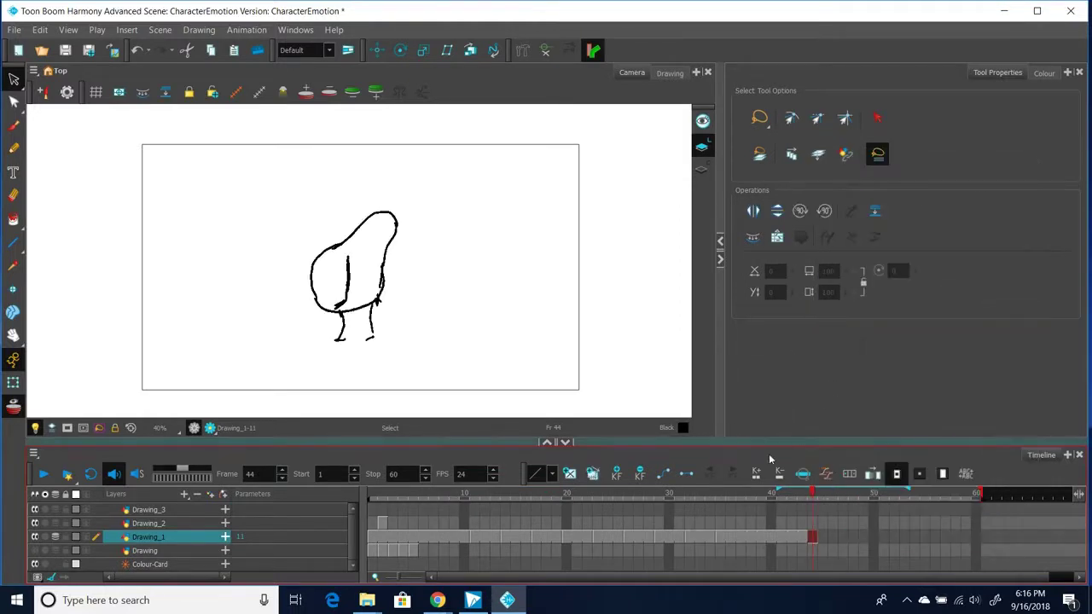
# Step: Turn off onion skinning for the Drawing_1 layer
pyautogui.click(383, 524)
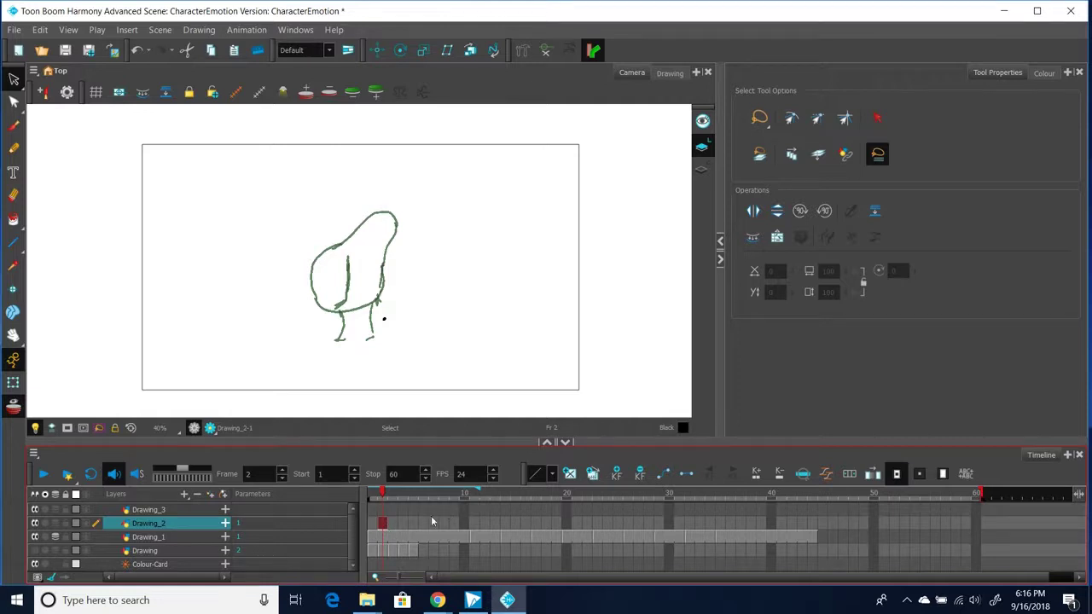
pyautogui.click(392, 536)
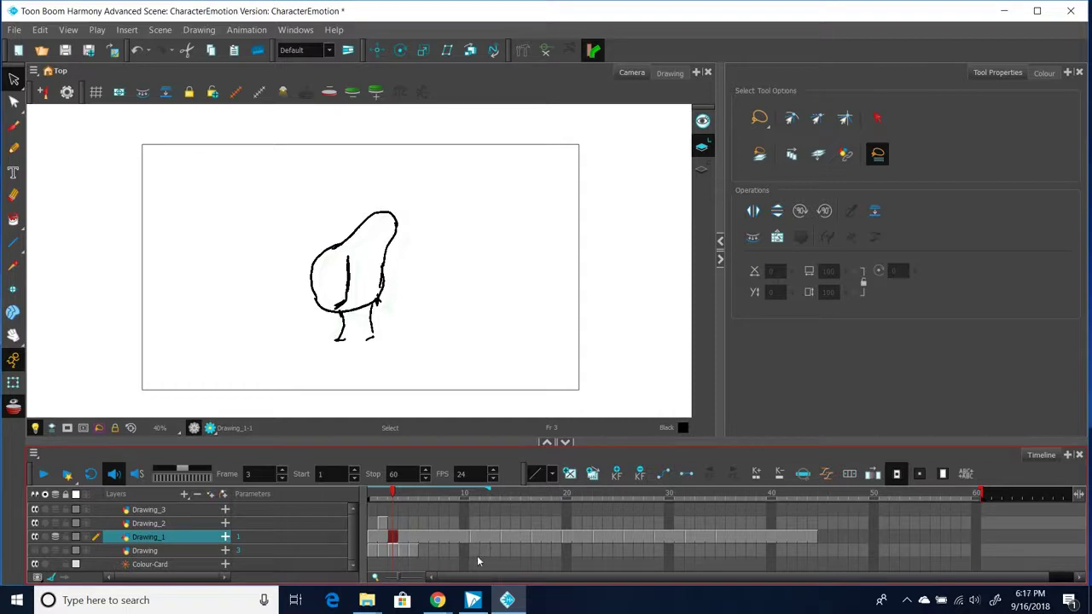
pyautogui.press('g')
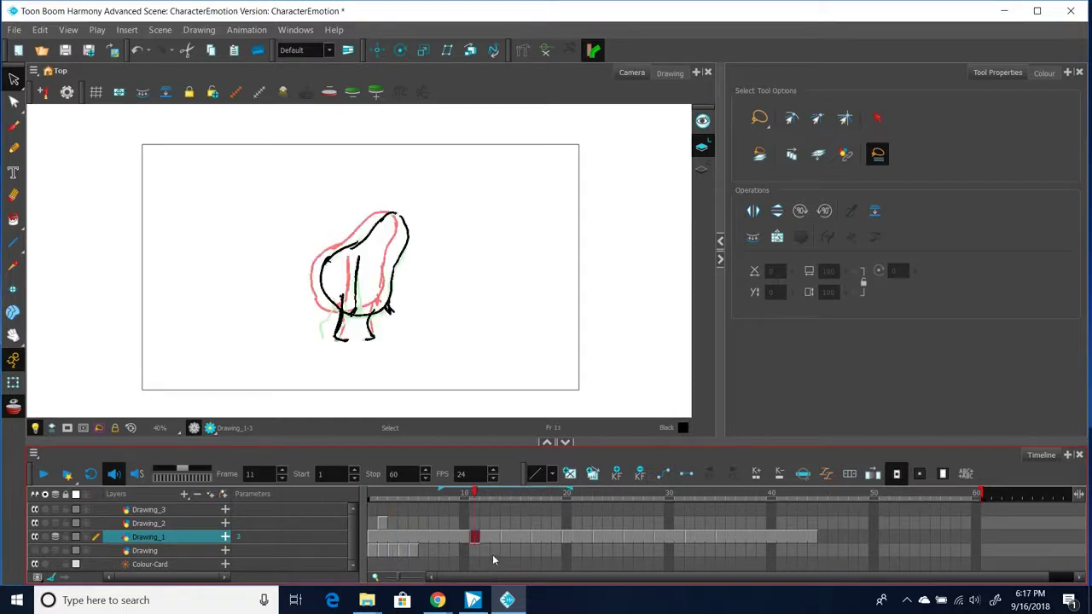
pyautogui.click(56, 537)
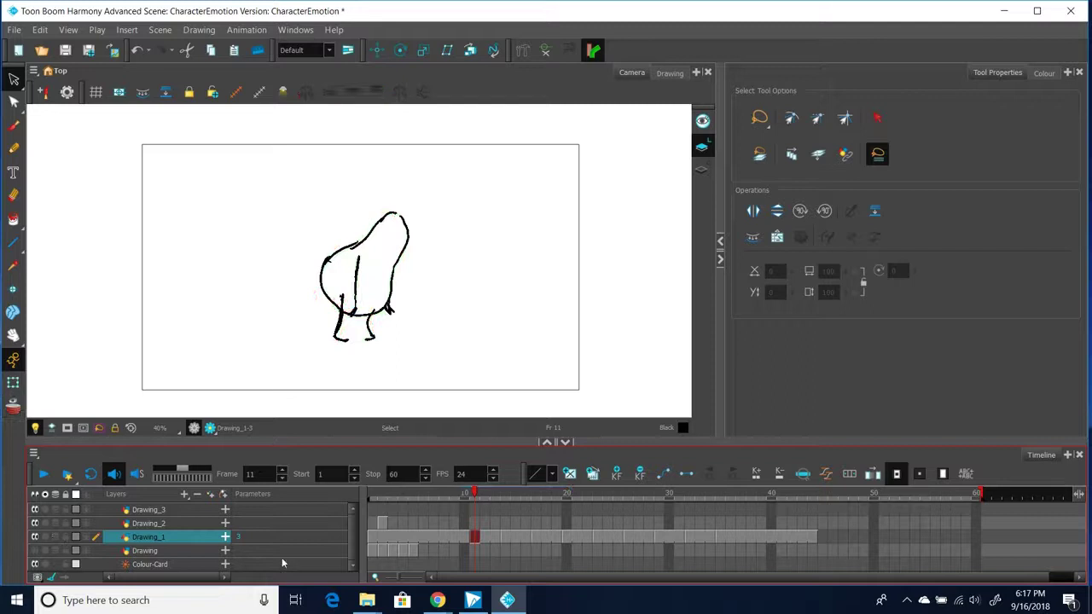
# Step: Flip back and forth through Drawing_1's drawings up to the final pose to check the timing and motion of the kick
pyautogui.press('f')
pyautogui.press('g')
pyautogui.press('g')
pyautogui.press('g')
pyautogui.press('g')
pyautogui.press('g')
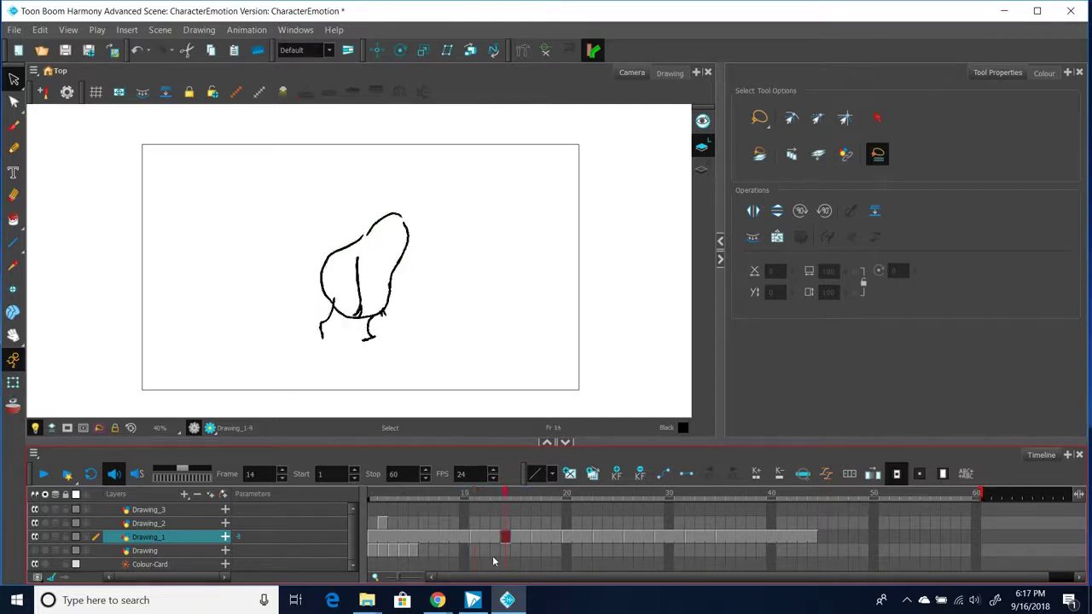
pyautogui.press('g')
pyautogui.press('g')
pyautogui.press('g')
pyautogui.press('g')
pyautogui.press('g')
pyautogui.press('g')
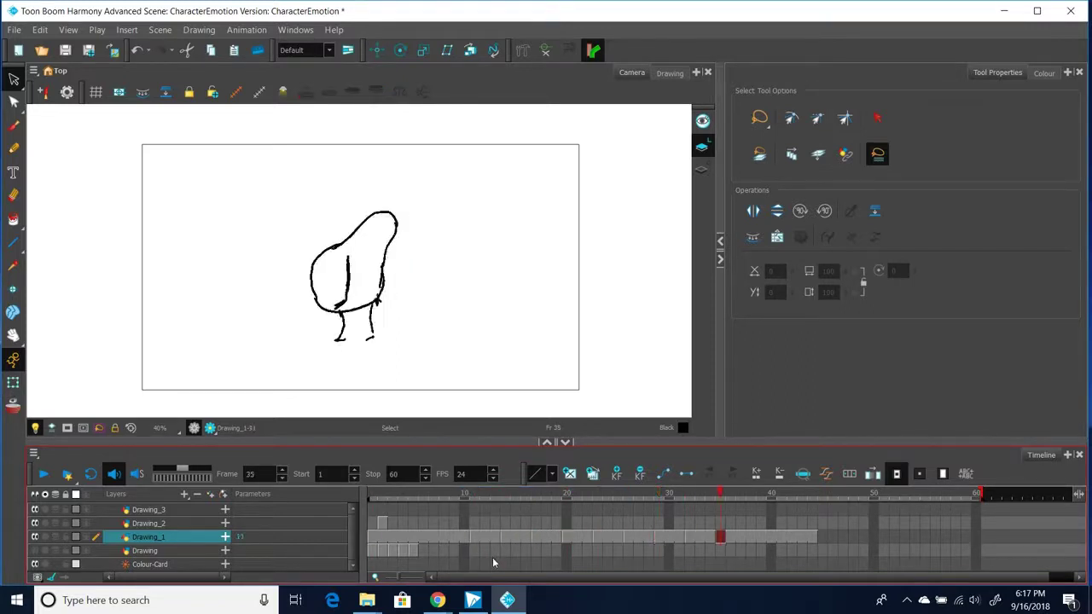
pyautogui.press('f')
pyautogui.press('f')
pyautogui.press('f')
pyautogui.press('f')
pyautogui.press('g')
pyautogui.press('g')
pyautogui.press('g')
pyautogui.press('g')
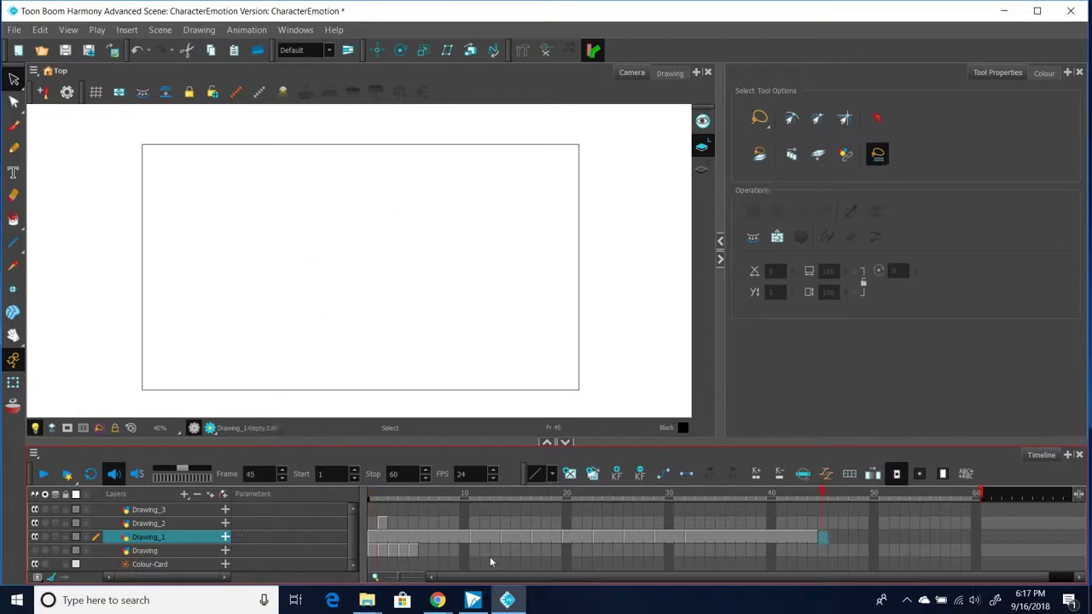
pyautogui.press('f')
pyautogui.press('f')
pyautogui.press('f')
pyautogui.press('f')
pyautogui.press('f')
pyautogui.press('f')
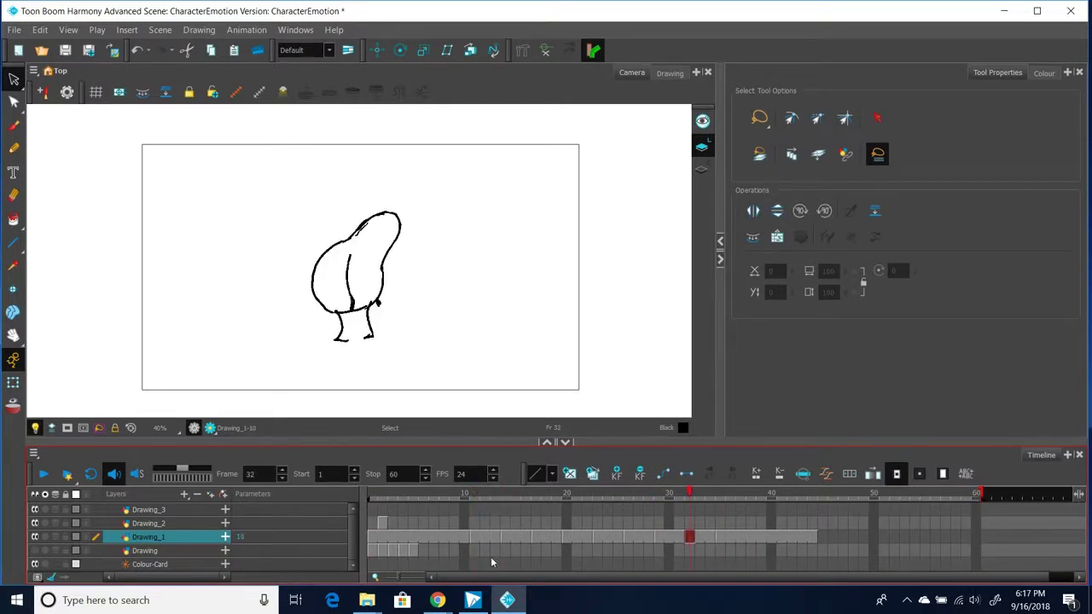
pyautogui.press('f')
pyautogui.press('f')
pyautogui.press('f')
pyautogui.press('f')
pyautogui.press('g')
pyautogui.press('g')
pyautogui.press('g')
pyautogui.press('g')
pyautogui.press('g')
pyautogui.press('g')
pyautogui.press('g')
pyautogui.press('g')
pyautogui.press('g')
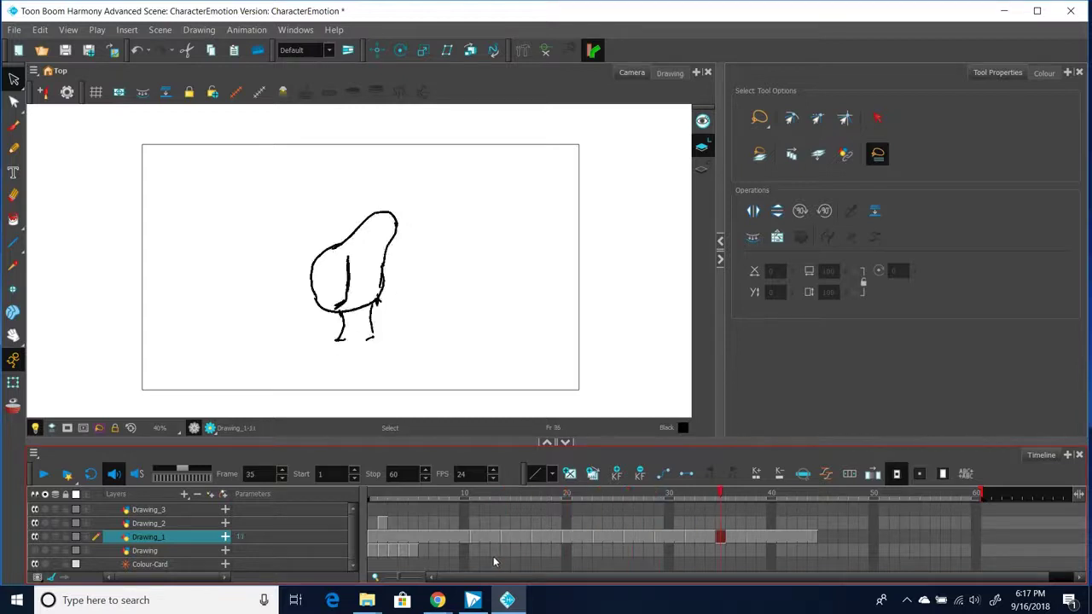
pyautogui.press('f')
pyautogui.press('f')
# Step: Move the old pebble drawing on Drawing_2 from frame 2 to frame 12, and remove it from the layer
pyautogui.click(382, 523)
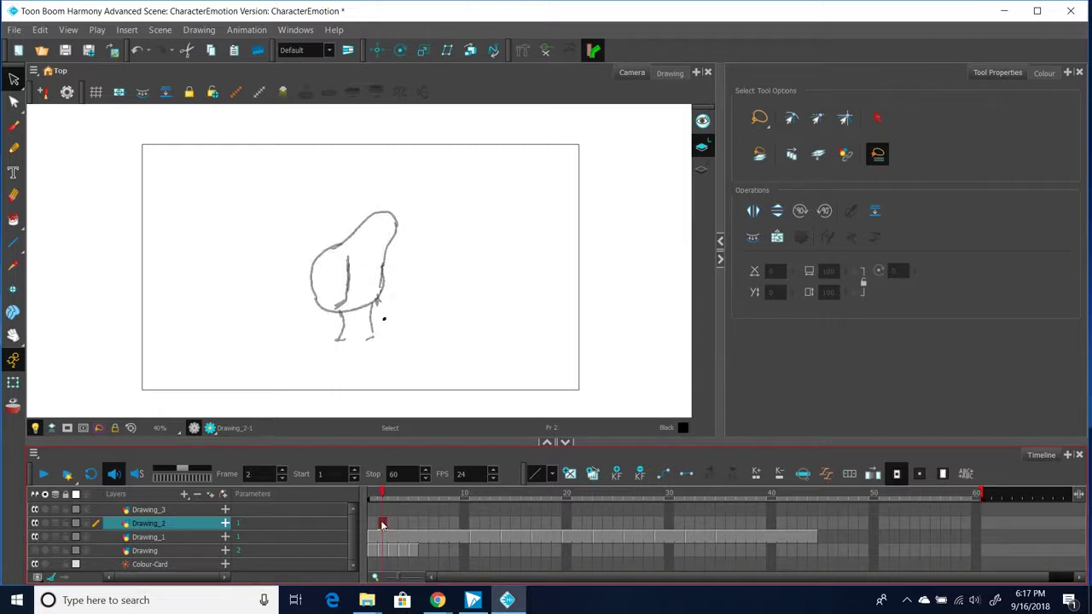
pyautogui.moveTo(381, 525); pyautogui.dragTo(484, 525)
pyautogui.click(483, 538)
pyautogui.click(515, 538)
pyautogui.click(538, 540)
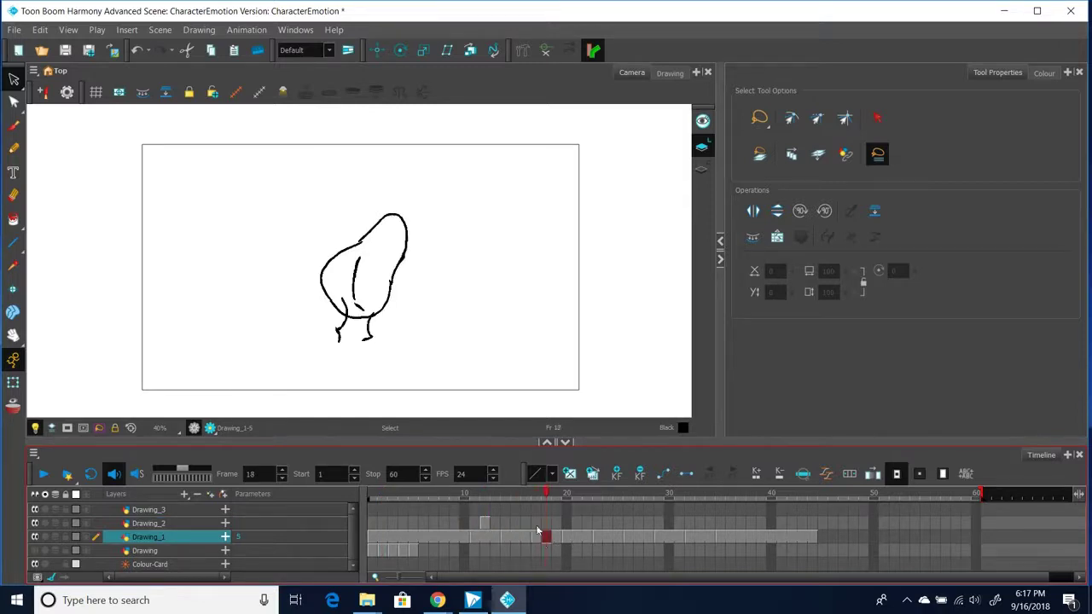
pyautogui.click(483, 523)
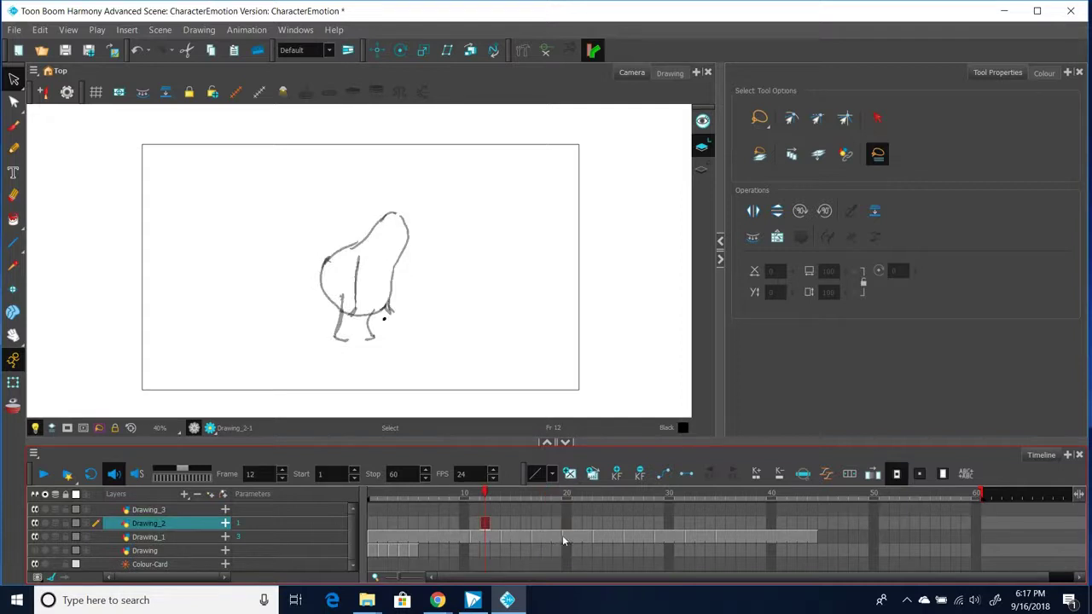
# Step: Paint a small pebble dot at the character's kicking foot on Drawing_2's frames 19 and 20
pyautogui.click(547, 537)
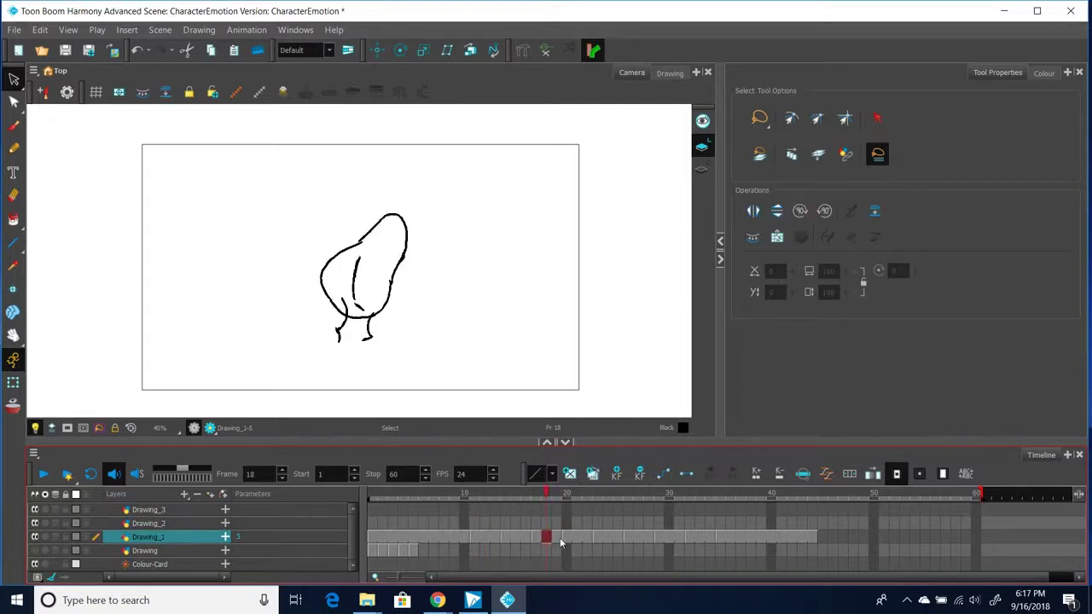
pyautogui.click(528, 538)
pyautogui.click(546, 537)
pyautogui.click(557, 523)
pyautogui.hotkey('alt', 'b')
pyautogui.click(342, 340)
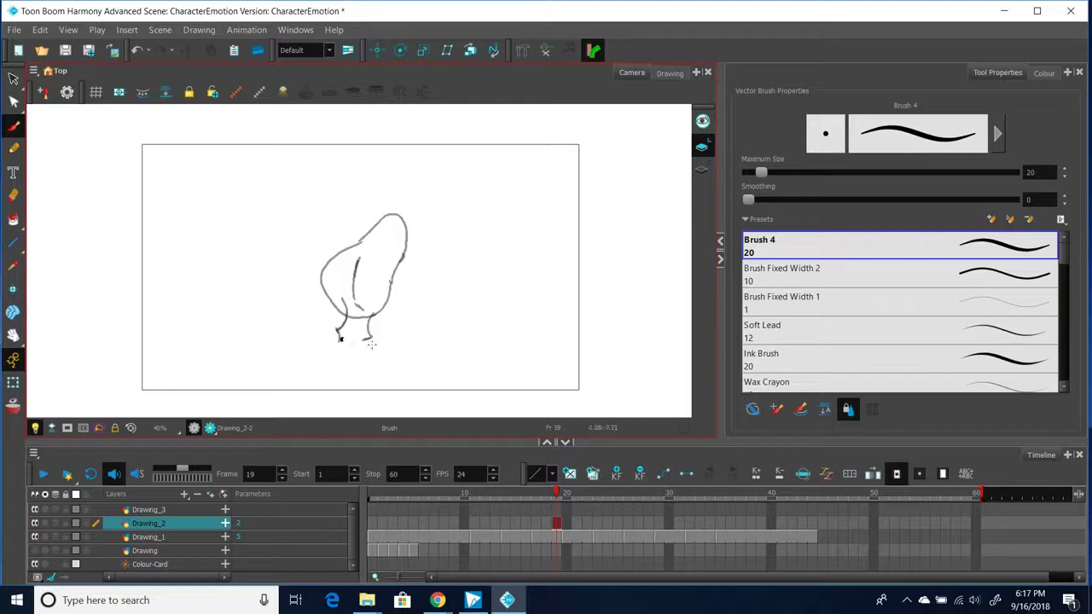
pyautogui.click(567, 524)
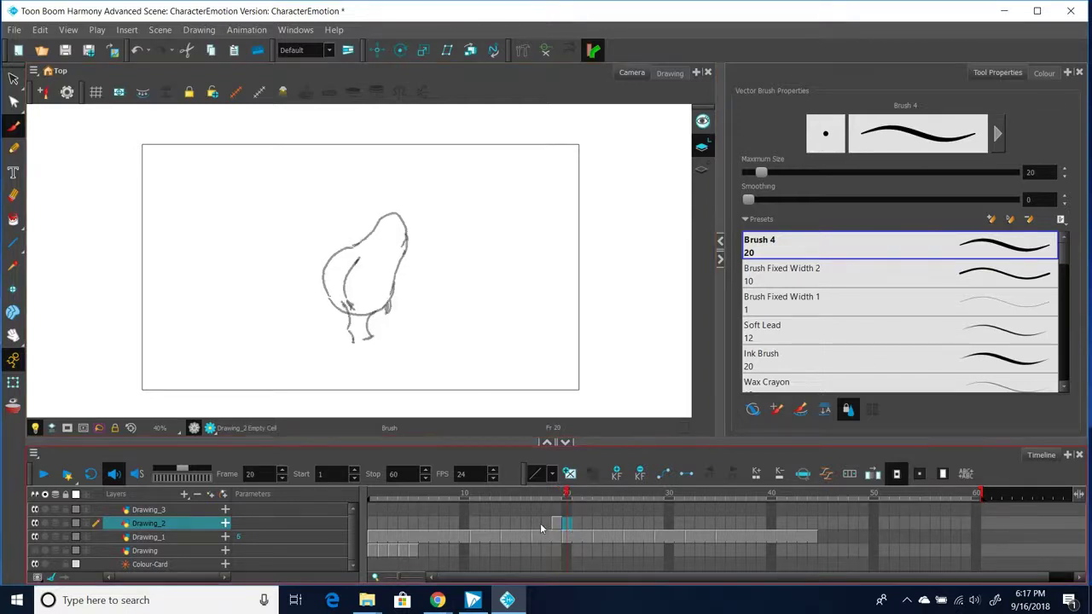
pyautogui.click(355, 336)
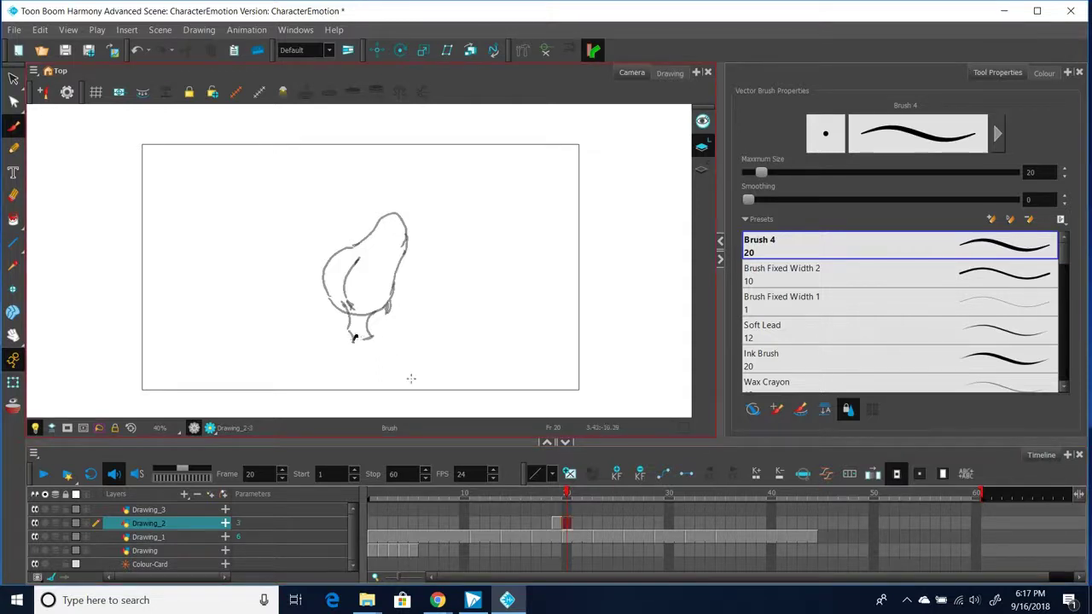
# Step: Paint the airborne pebble on Drawing_2's frame 23, and turn on that layer's onion skin to place it further forward and lower on frame 25
pyautogui.click(597, 524)
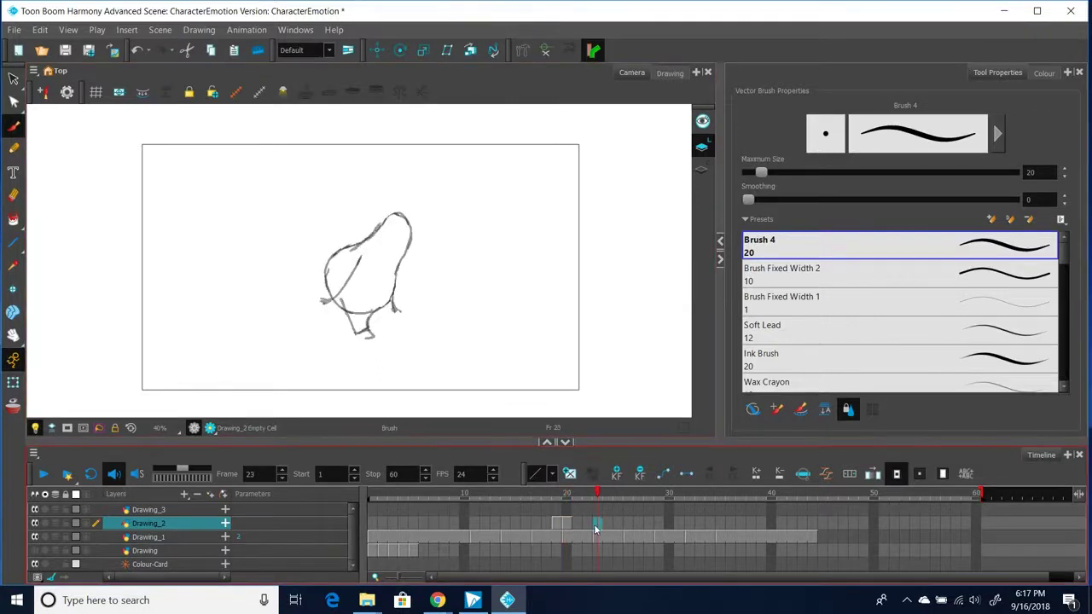
pyautogui.click(375, 319)
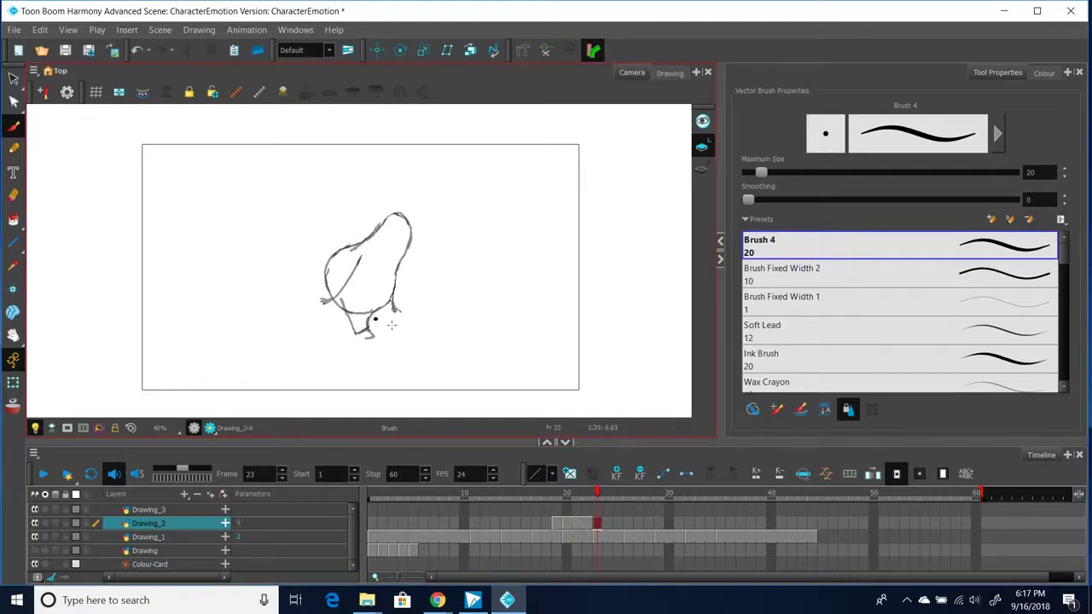
pyautogui.click(629, 522)
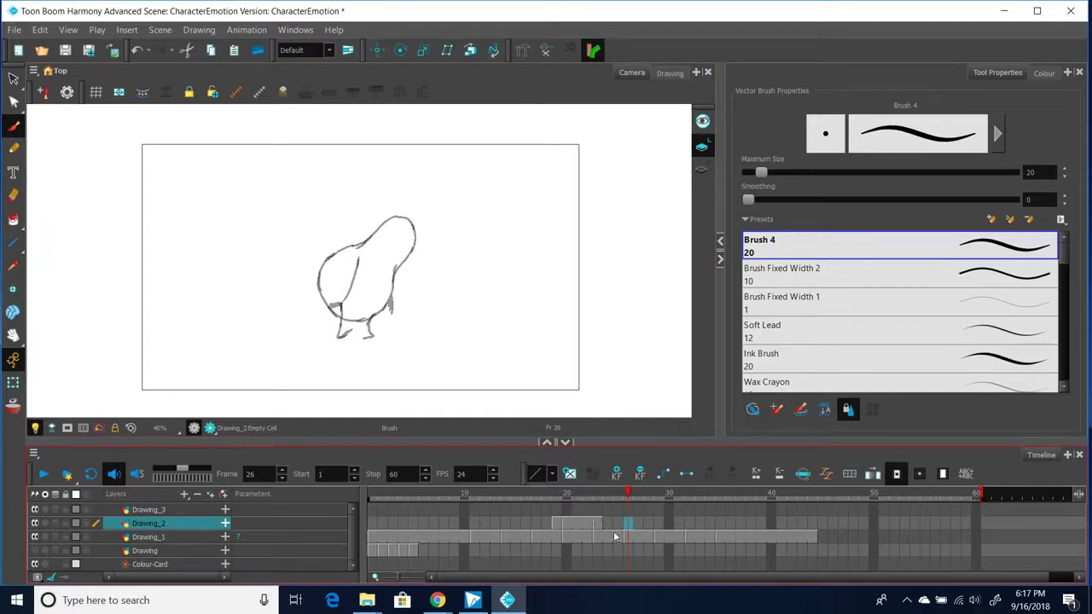
pyautogui.click(619, 526)
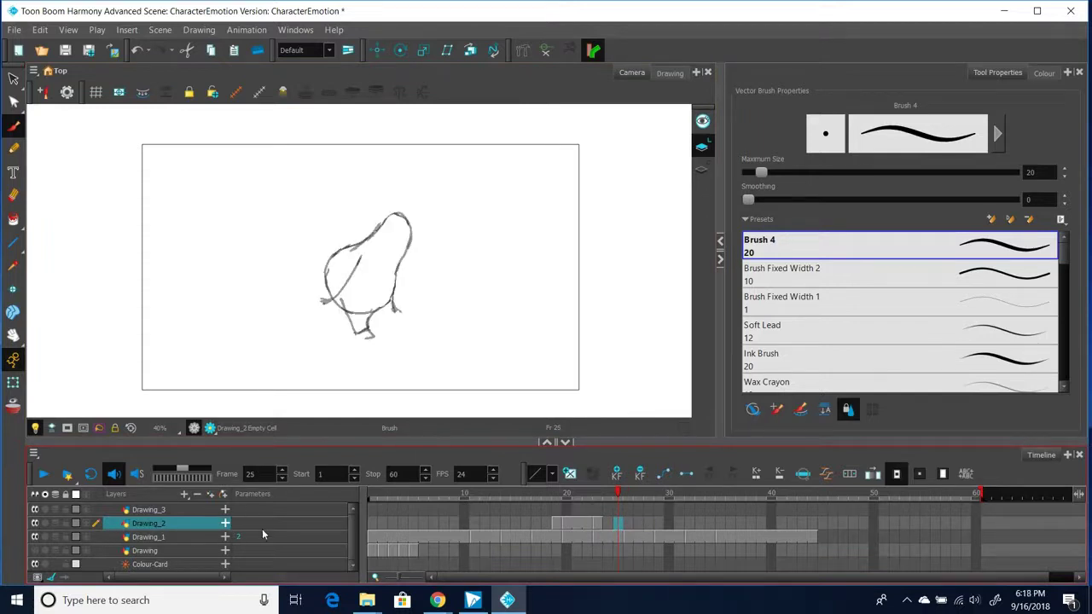
pyautogui.click(55, 523)
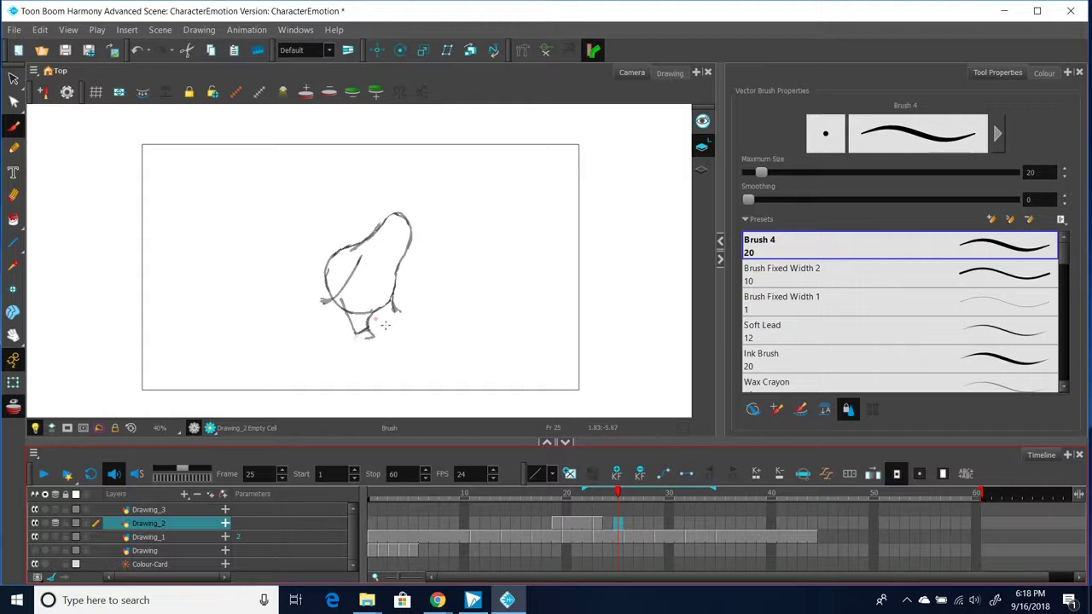
pyautogui.click(385, 326)
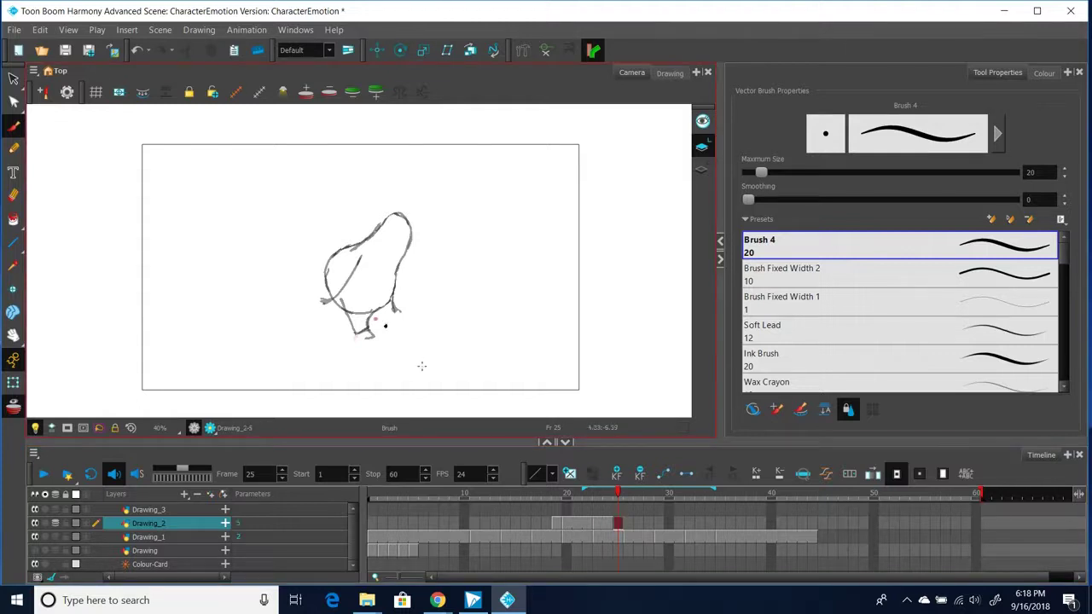
# Step: Paint the pebble landing near foot level on Drawing_2's frame 27 and bouncing slightly up and forward on frame 29
pyautogui.click(636, 523)
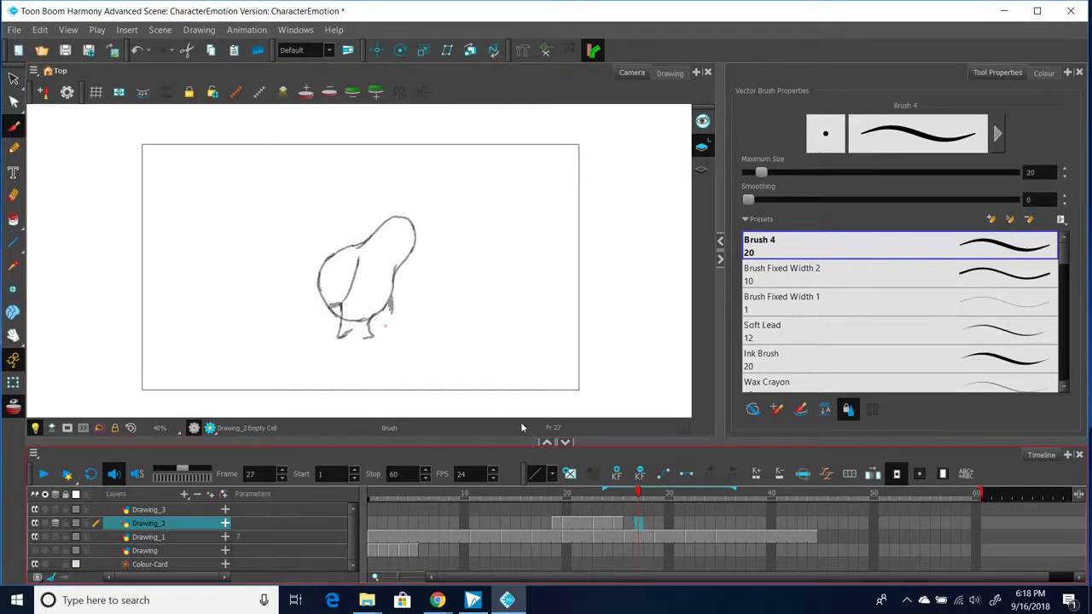
pyautogui.click(390, 336)
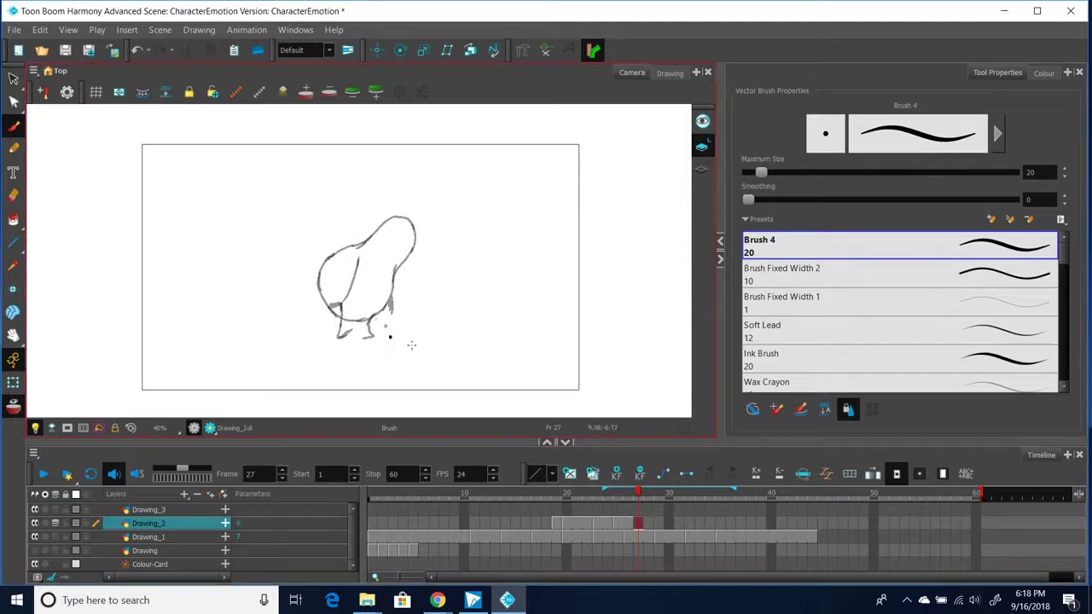
pyautogui.click(658, 526)
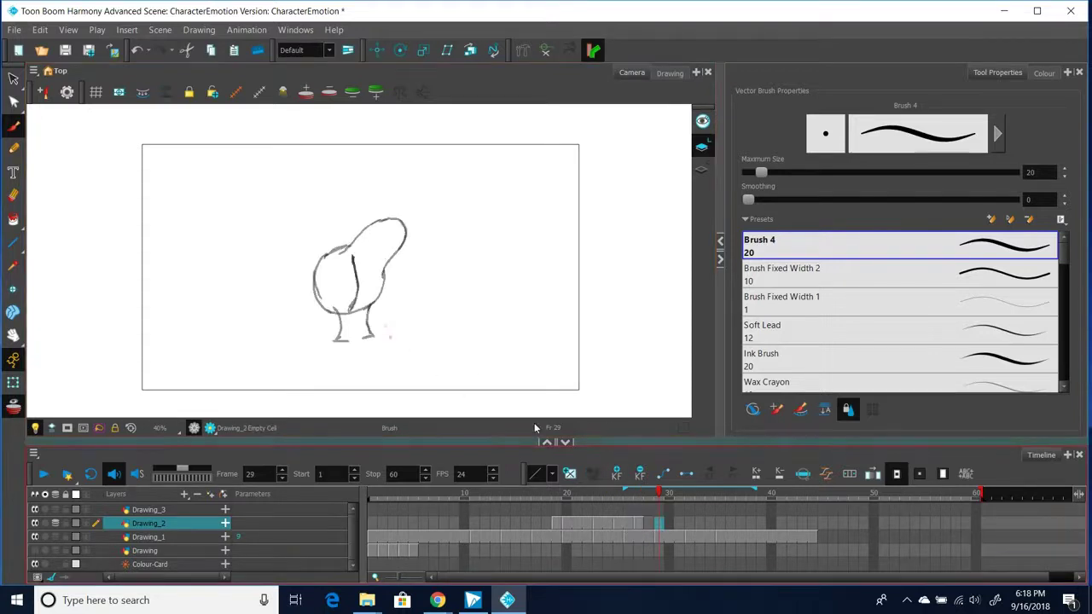
pyautogui.click(394, 329)
# Step: Paint the pebble moving forward at the crest of its bounce on Drawing_2's frames 31 and 33, and landing on frame 35
pyautogui.click(677, 524)
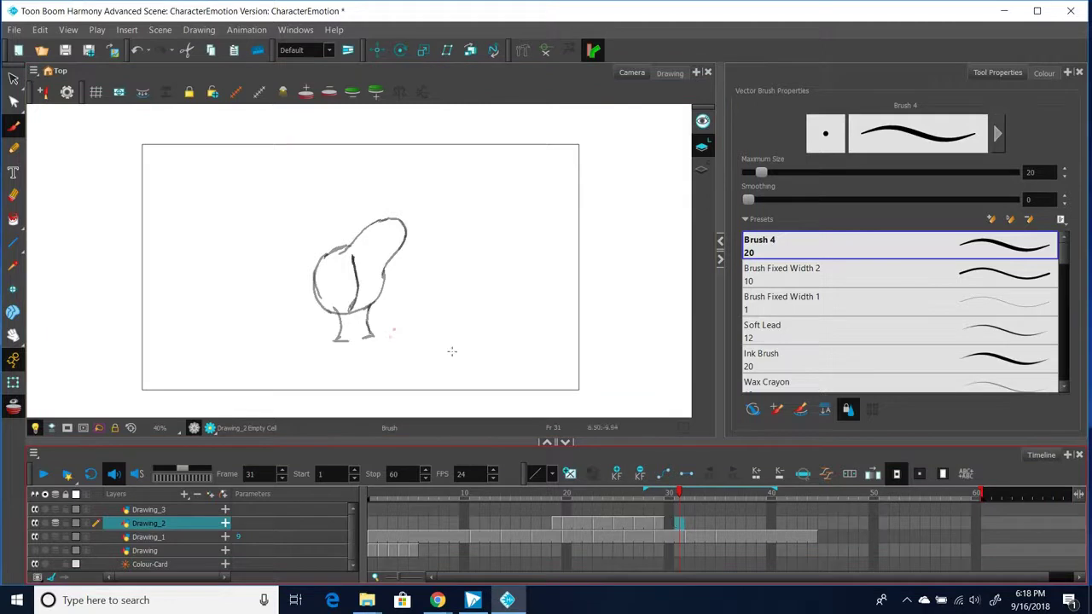
pyautogui.click(396, 328)
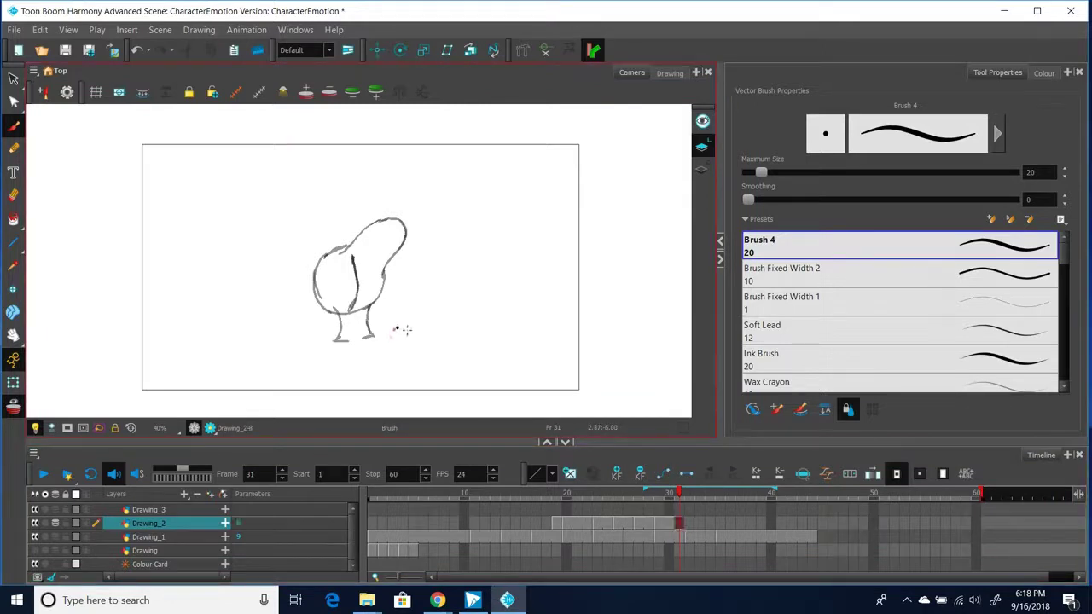
pyautogui.click(698, 524)
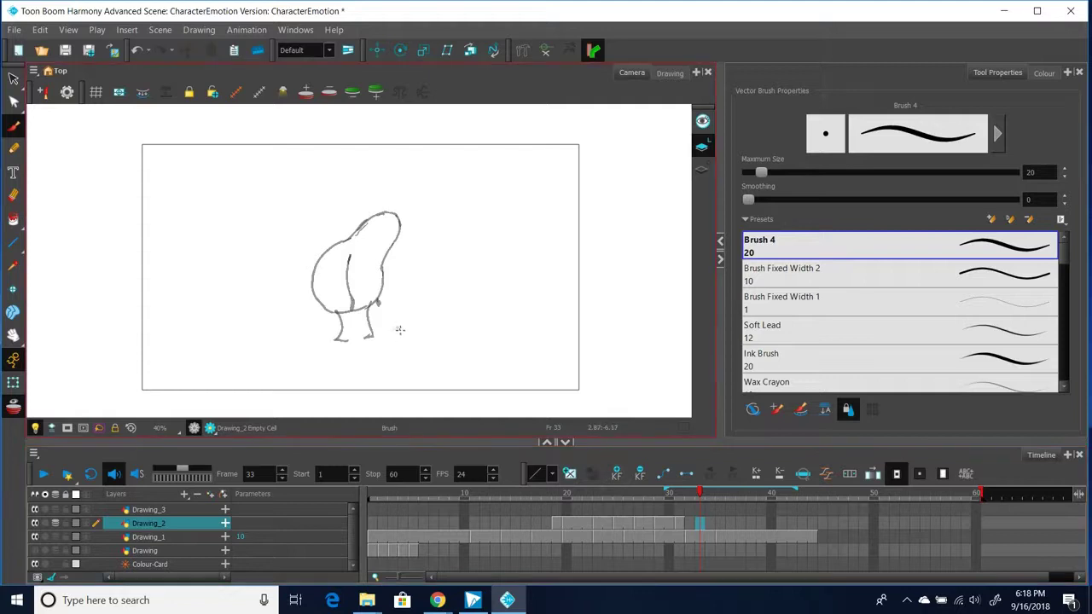
pyautogui.click(719, 525)
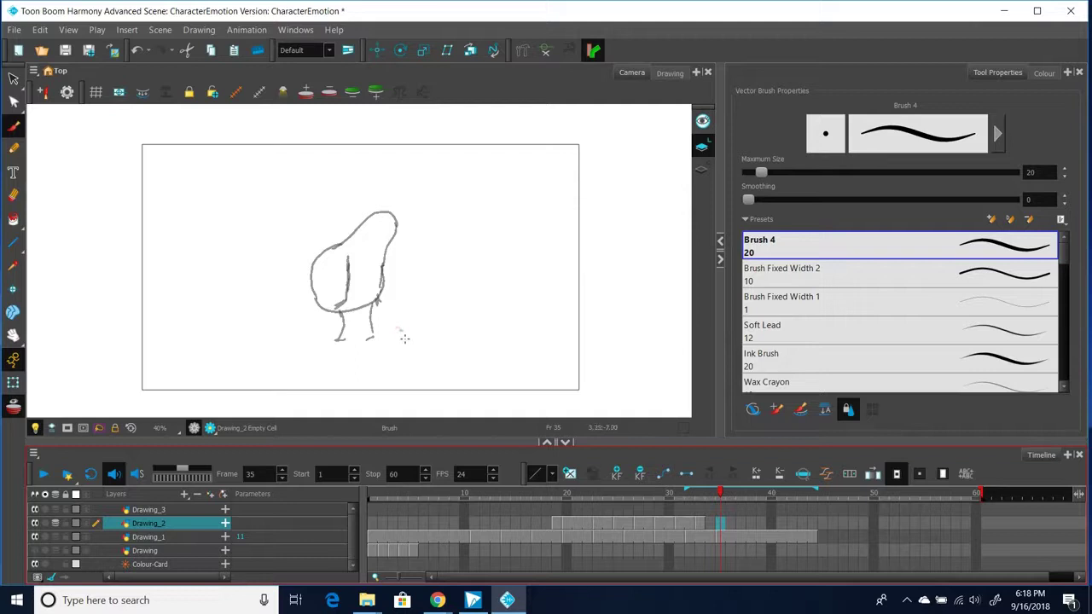
pyautogui.click(406, 339)
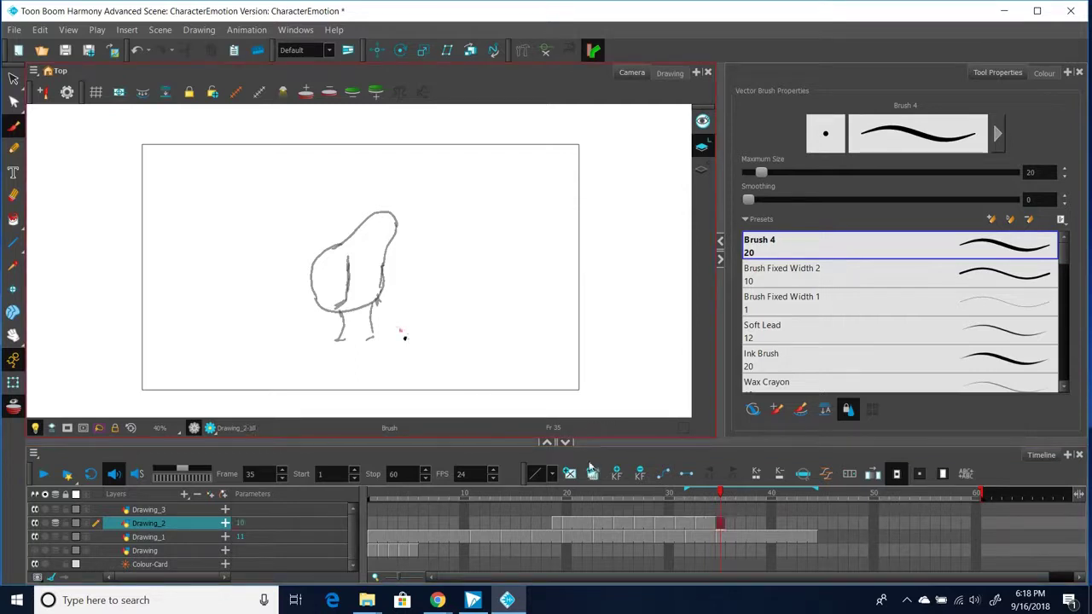
# Step: Paint the pebble making a smaller hop forward on Drawing_2's frames 37, 39 and 41, ending near ground level
pyautogui.click(740, 524)
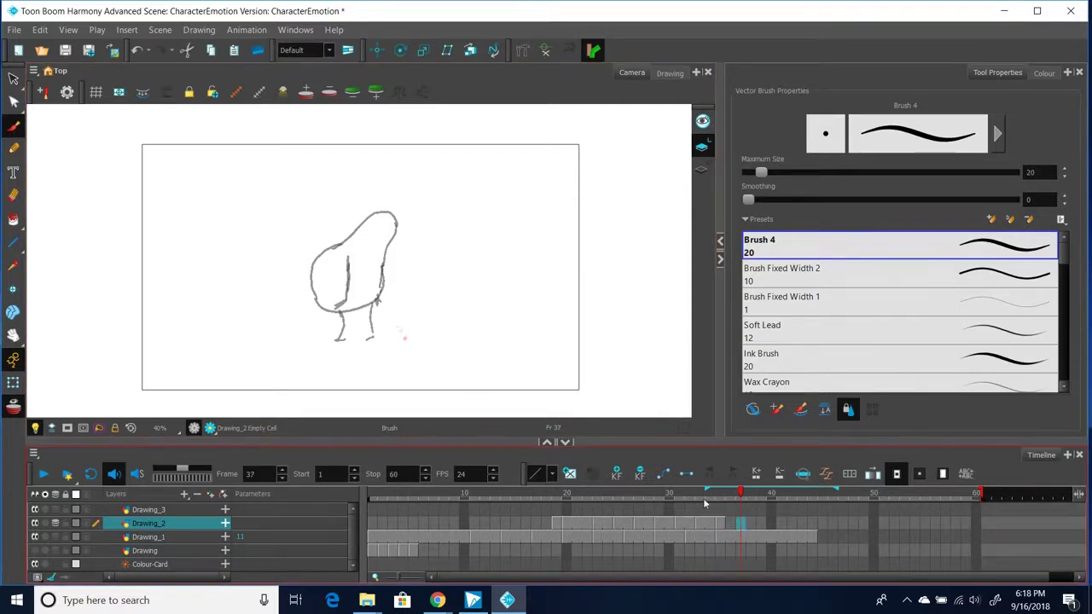
pyautogui.click(407, 336)
pyautogui.click(760, 523)
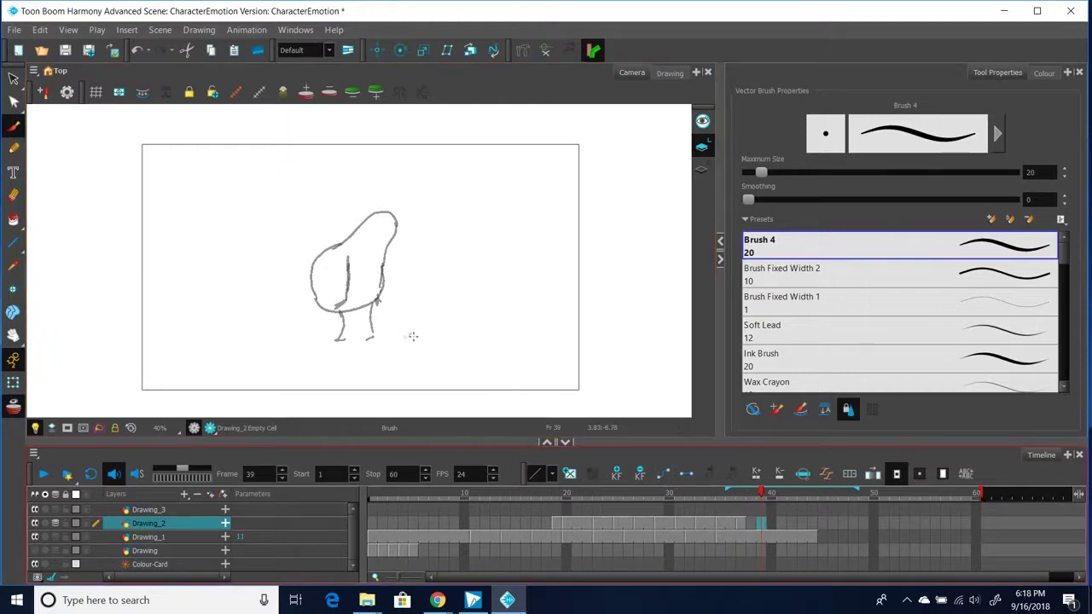
pyautogui.click(410, 337)
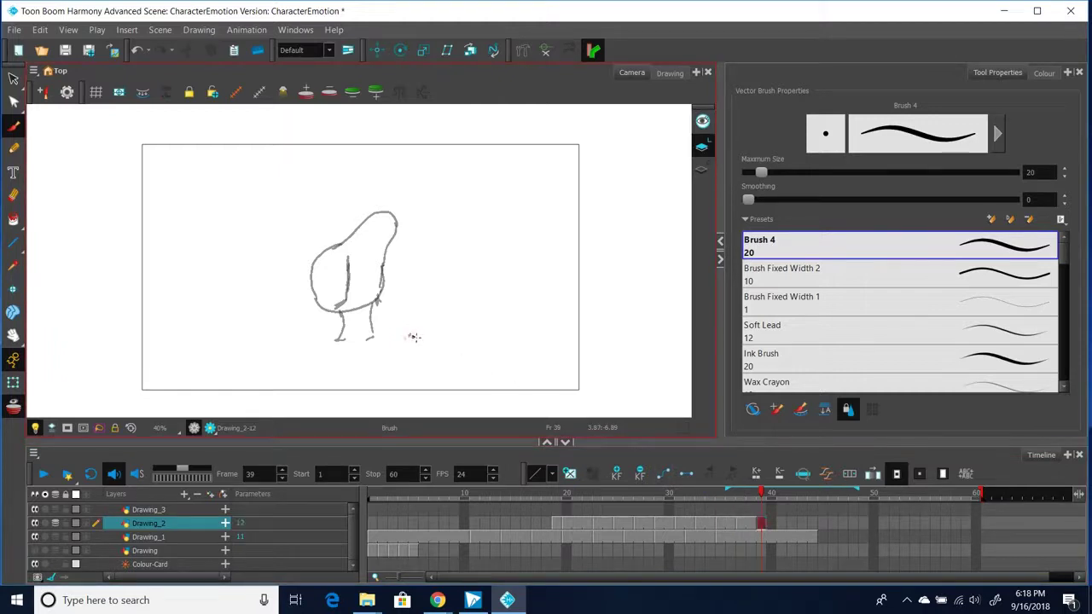
pyautogui.click(782, 524)
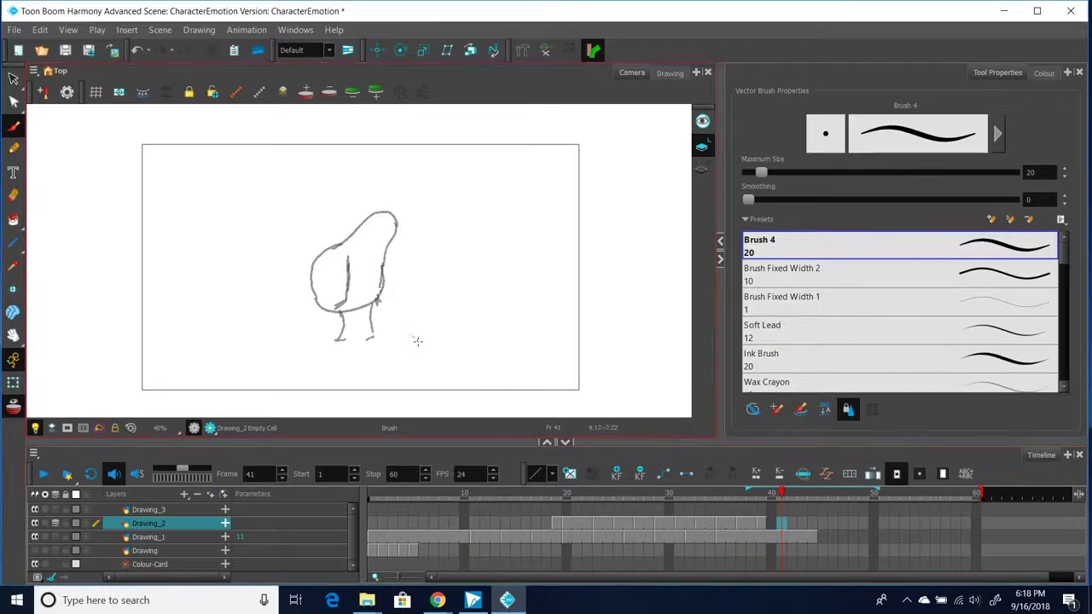
pyautogui.click(415, 340)
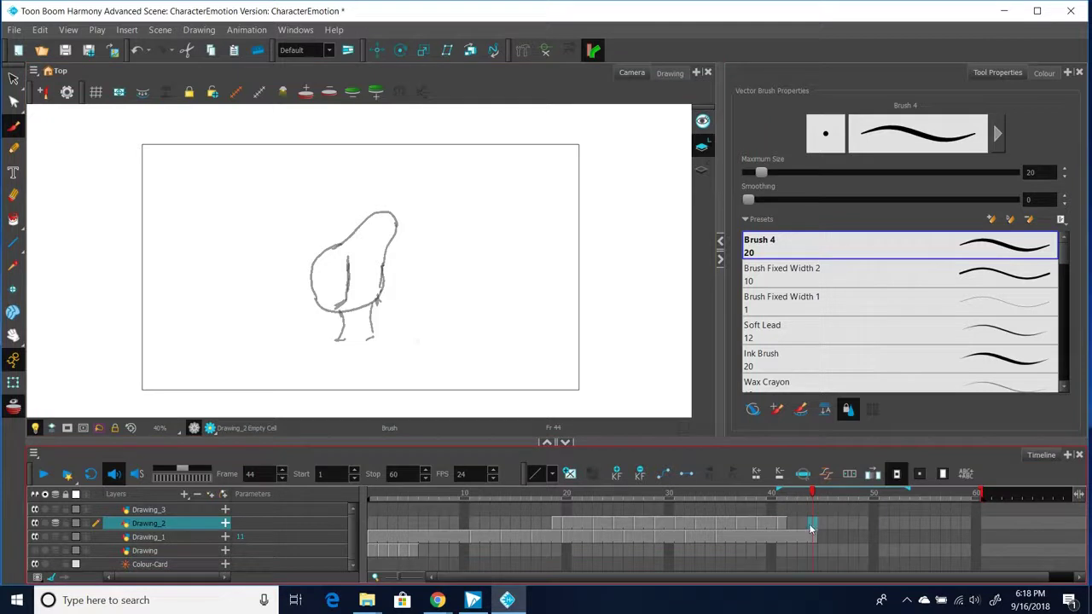
# Step: Paint the pebble's resting dot slightly further forward on Drawing_2's frame 43, and extend its exposure to frame 44
pyautogui.rightClick(811, 527)
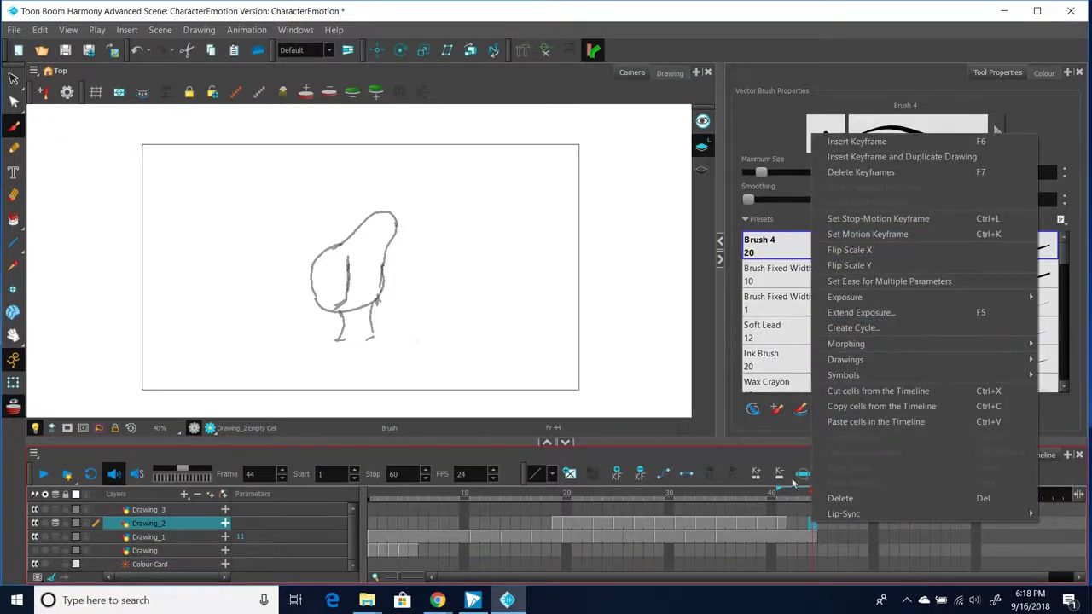
pyautogui.click(800, 527)
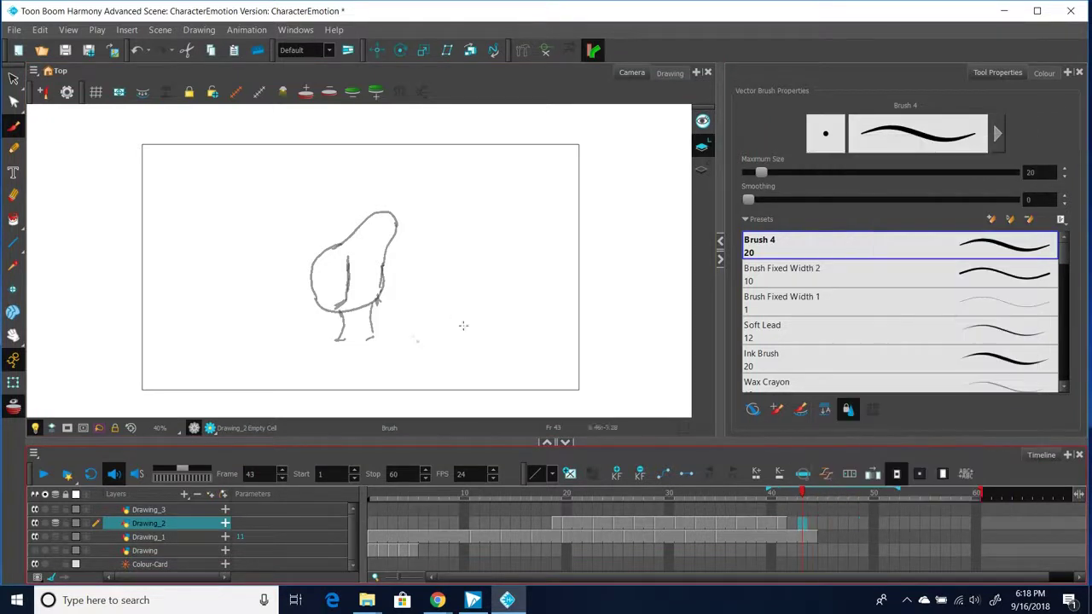
pyautogui.click(419, 341)
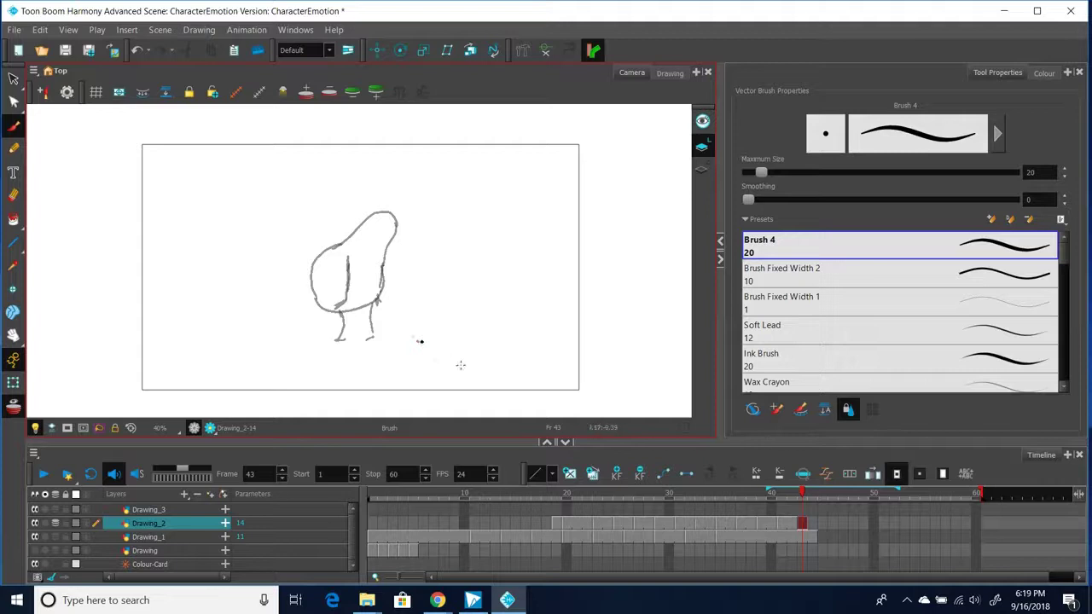
pyautogui.click(813, 526)
pyautogui.rightClick(815, 526)
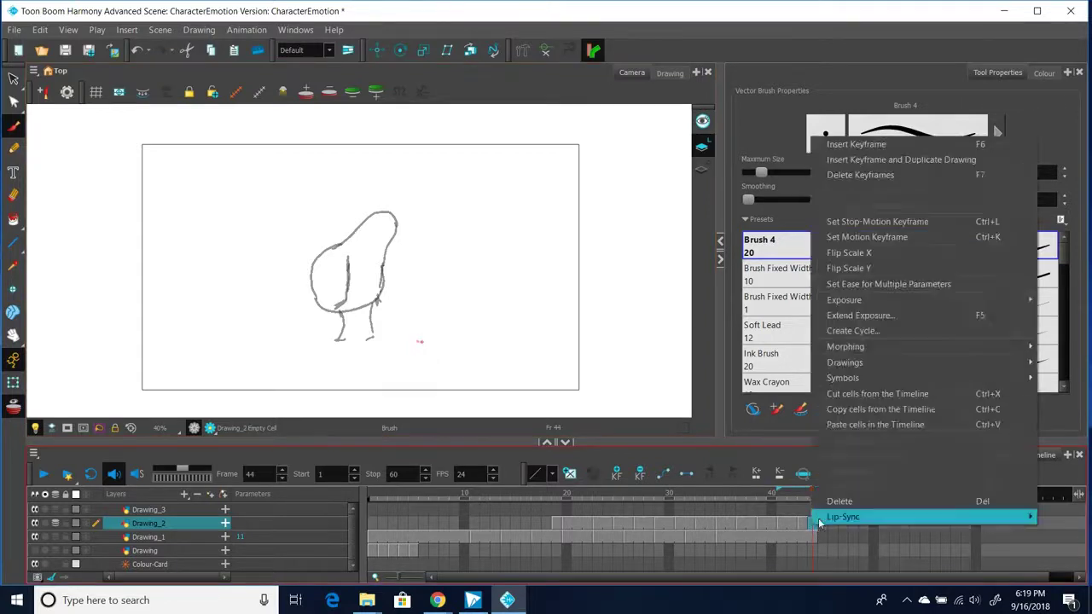
pyautogui.click(866, 315)
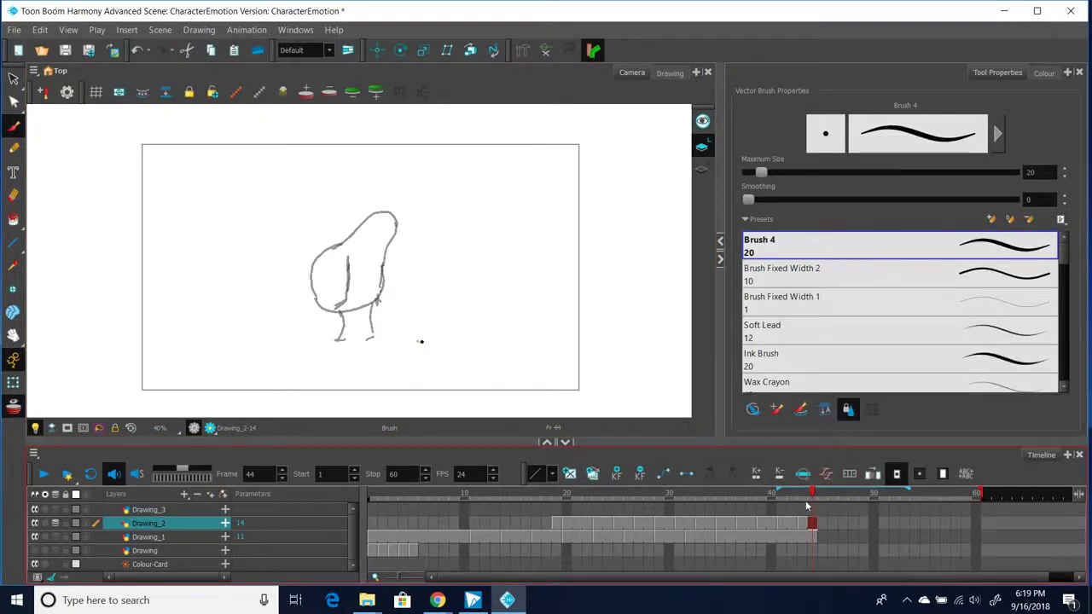
# Step: Extend the exposure of the last pebble drawing on Drawing_2 and the last character drawing on Drawing_1 to frame 60
pyautogui.moveTo(810, 494); pyautogui.dragTo(381, 508)
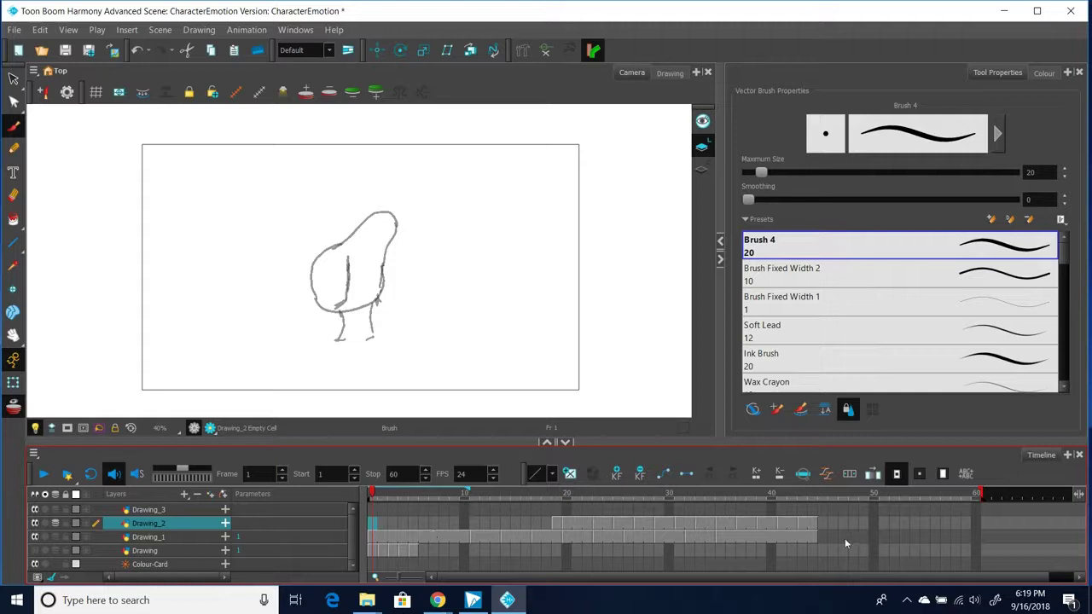
pyautogui.click(973, 523)
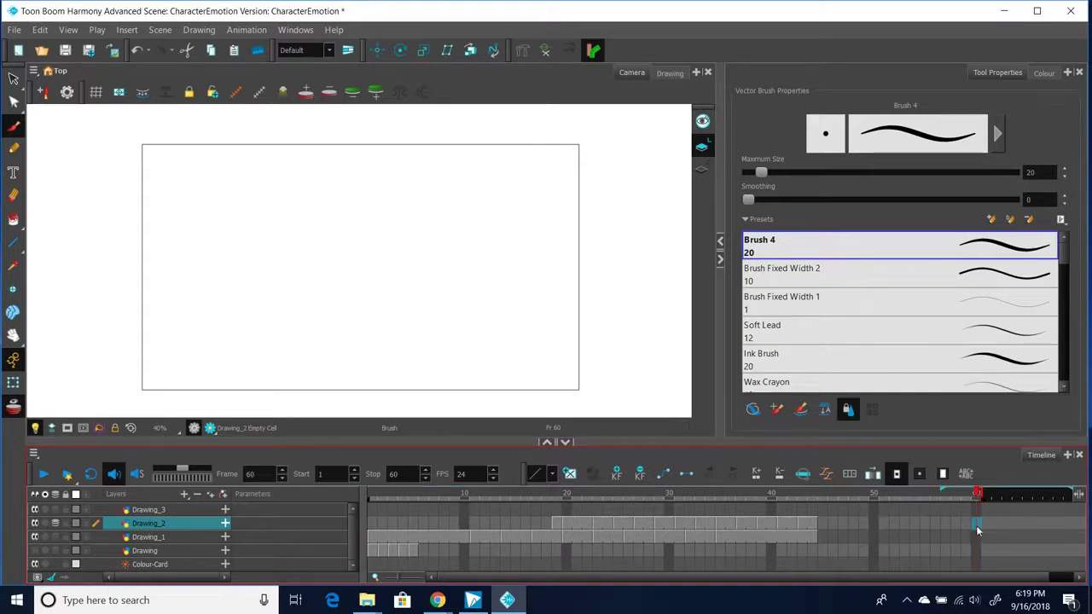
pyautogui.rightClick(976, 524)
pyautogui.click(951, 316)
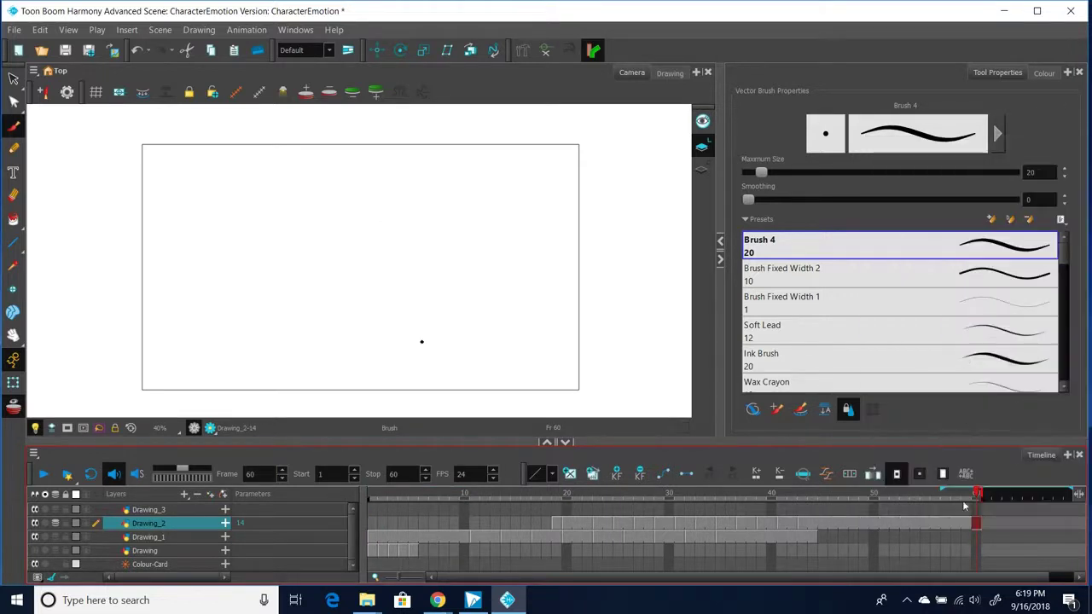
pyautogui.click(977, 539)
pyautogui.rightClick(981, 536)
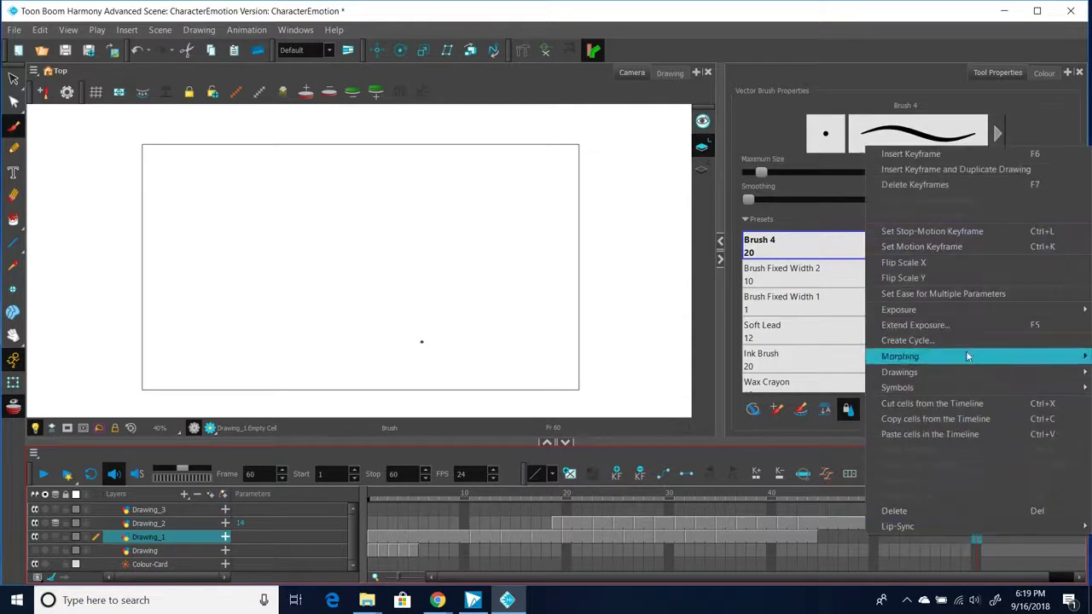
pyautogui.click(959, 325)
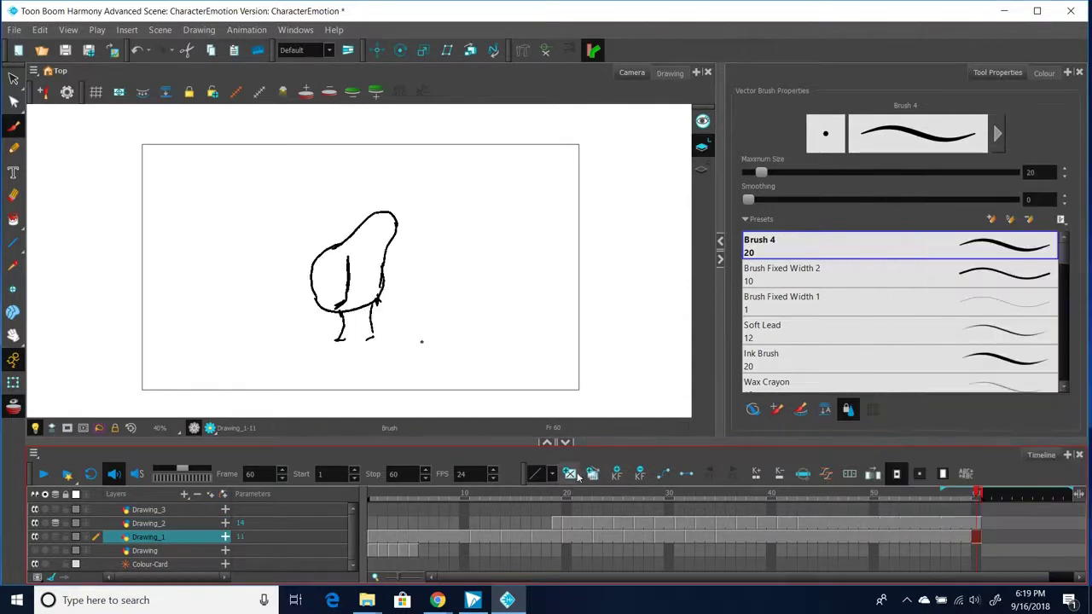
# Step: Play the whole animation in a loop from frame 1, and scrub through the kick and the pebble's bounces to check the motion
pyautogui.click(375, 499)
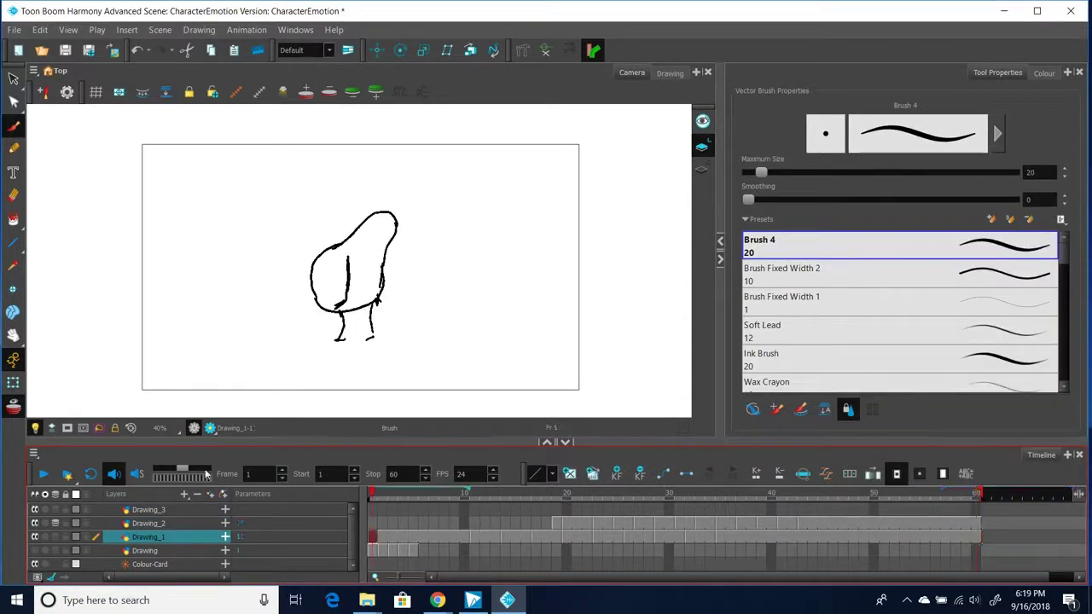
pyautogui.click(91, 476)
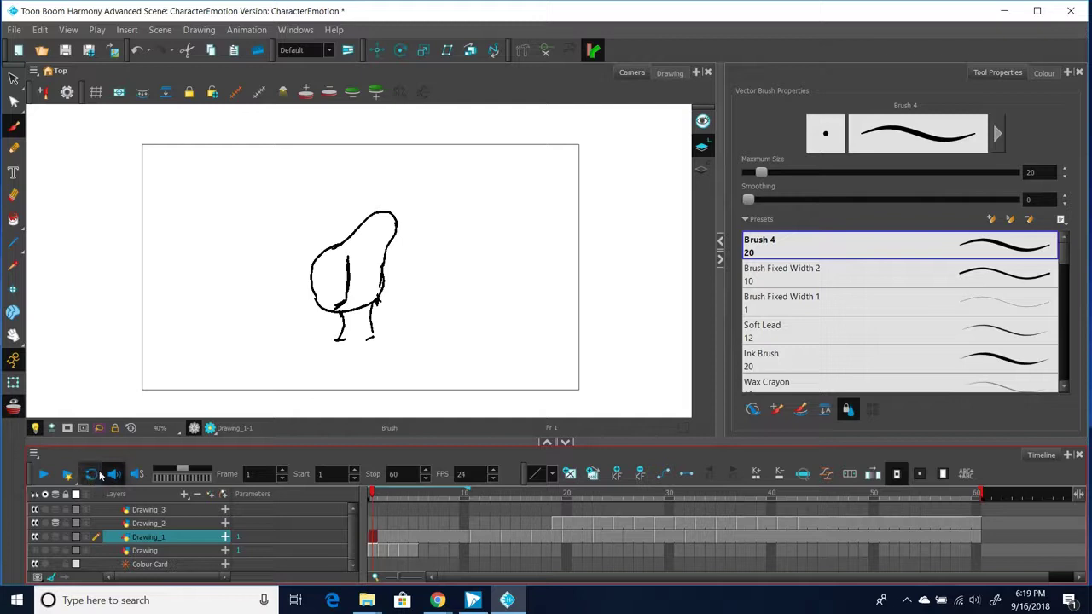
pyautogui.click(47, 476)
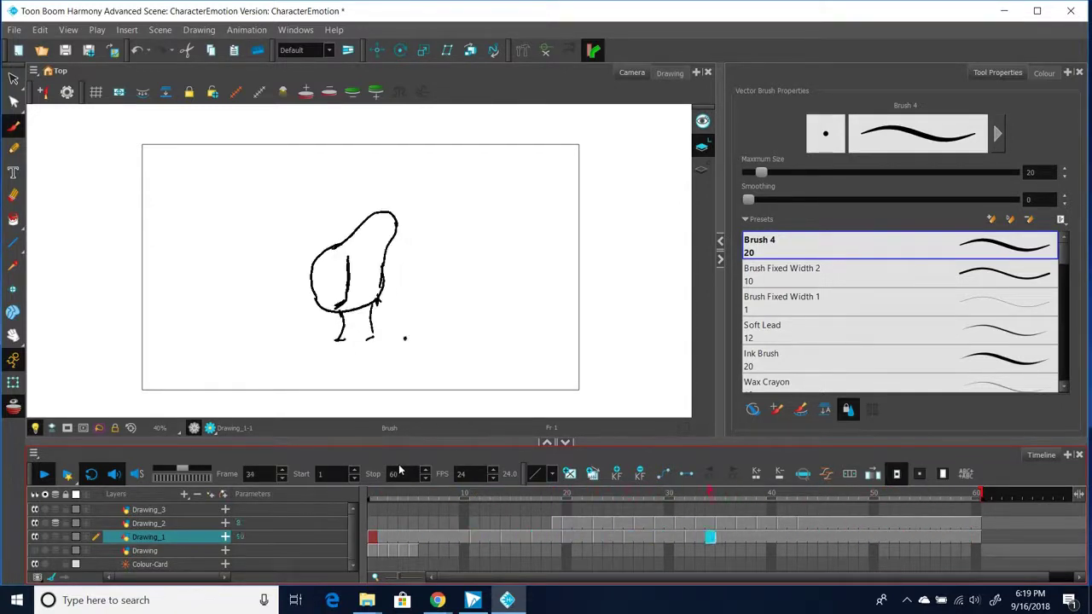
pyautogui.click(44, 476)
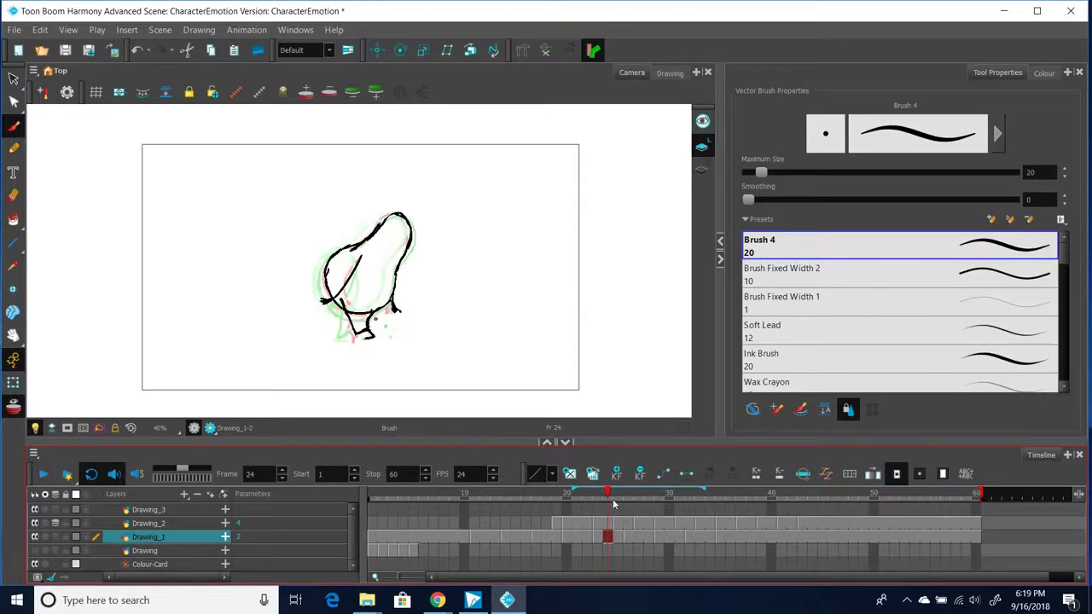
pyautogui.moveTo(606, 497)
pyautogui.mouseDown()
pyautogui.moveTo(516, 498)
pyautogui.moveTo(763, 506)
pyautogui.moveTo(574, 512)
pyautogui.moveTo(939, 518)
pyautogui.moveTo(671, 536)
pyautogui.moveTo(895, 527)
pyautogui.mouseUp()
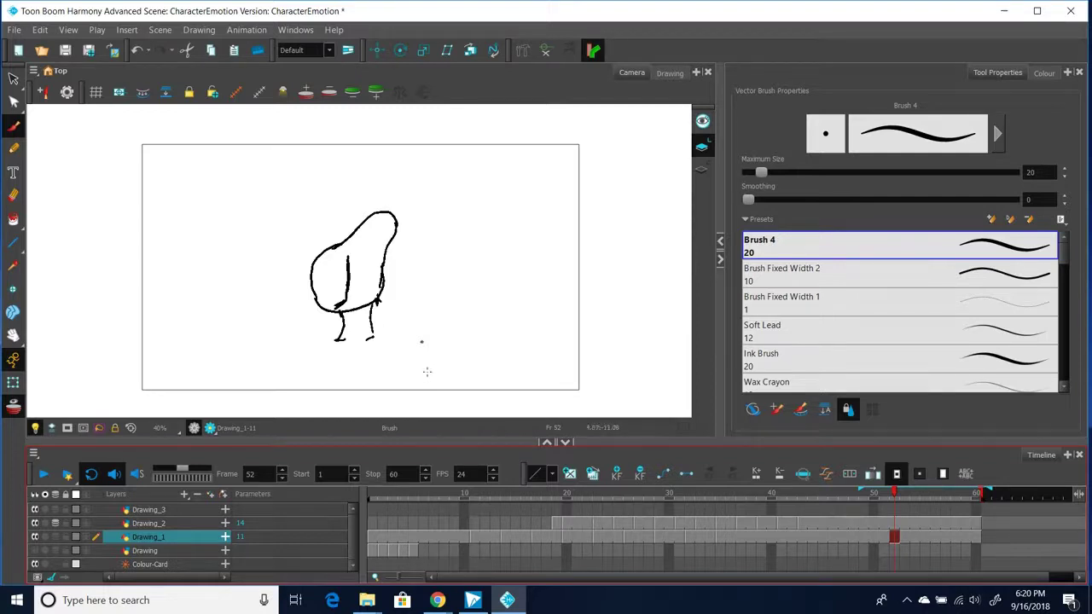
pyautogui.click(504, 495)
pyautogui.moveTo(503, 499)
pyautogui.mouseDown()
pyautogui.moveTo(475, 499)
pyautogui.moveTo(833, 505)
pyautogui.moveTo(720, 501)
pyautogui.mouseUp()
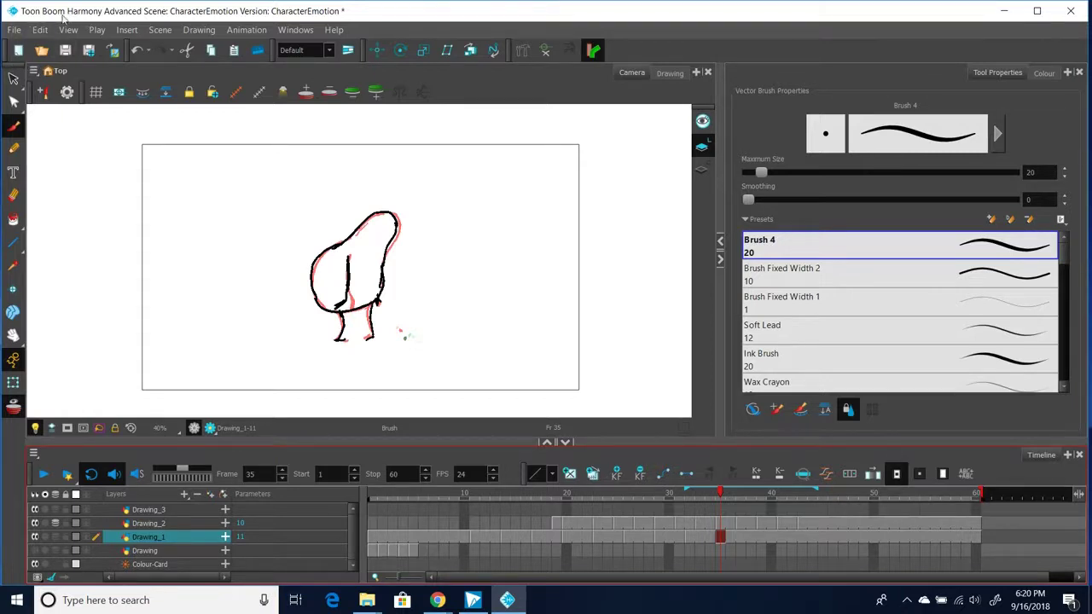
# Step: Reveal the CharacterEmotion folder in File Explorer behind the animation window, save the scene, and return the window to its place
pyautogui.moveTo(104, 17); pyautogui.dragTo(145, 248)
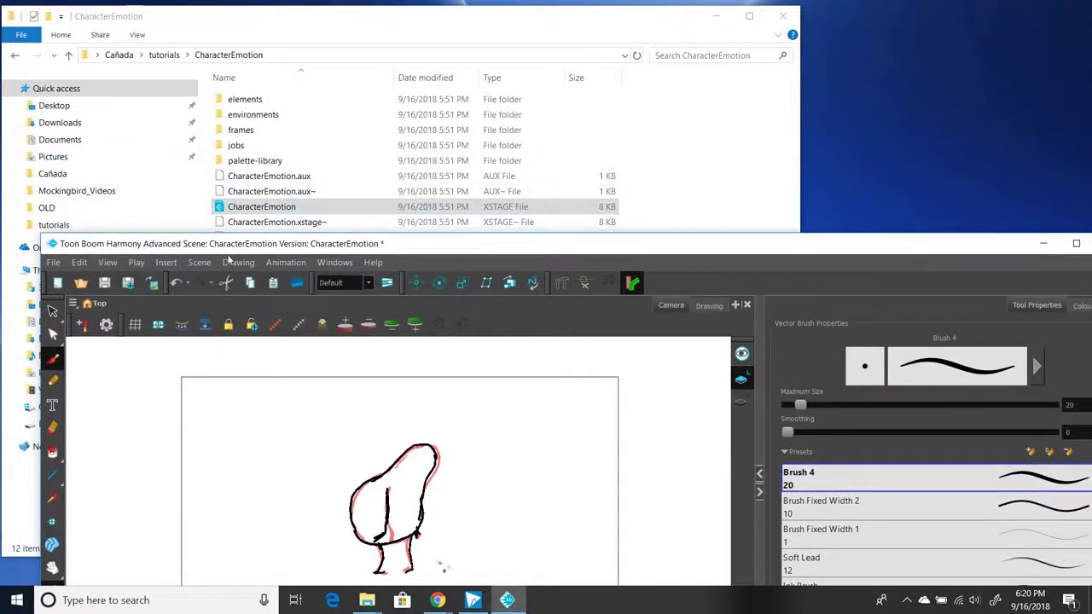
pyautogui.click(607, 212)
pyautogui.click(53, 263)
pyautogui.click(77, 342)
pyautogui.moveTo(566, 245); pyautogui.dragTo(527, 22)
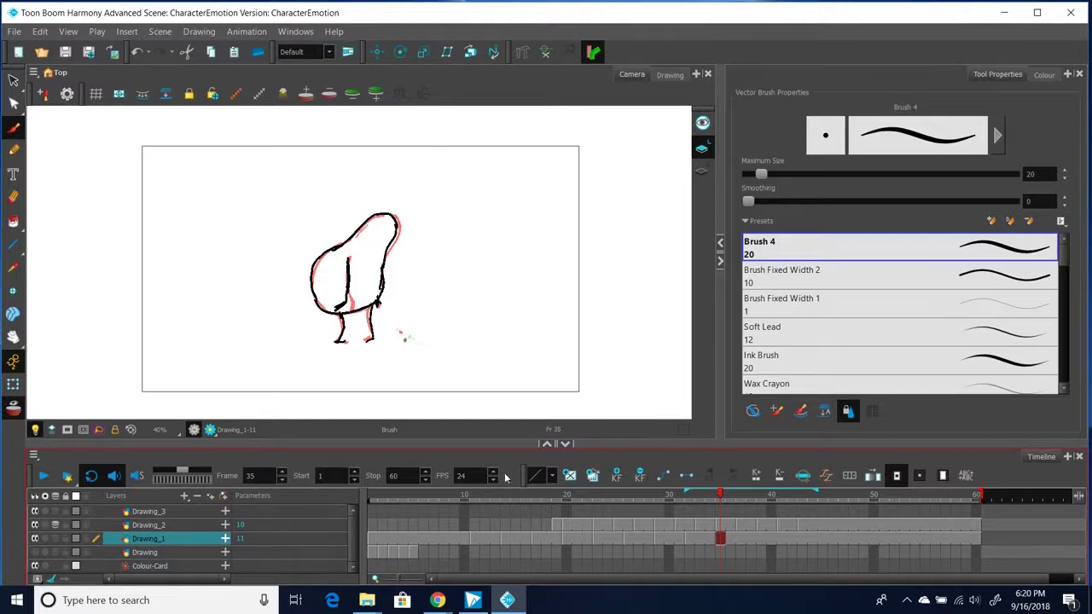
# Step: Export frames 1 to 60 as the QuickTime movie test.mov at 1/2 of Scene Resolution, overwriting the existing file
pyautogui.moveTo(507, 499)
pyautogui.mouseDown()
pyautogui.moveTo(415, 500)
pyautogui.moveTo(781, 518)
pyautogui.mouseUp()
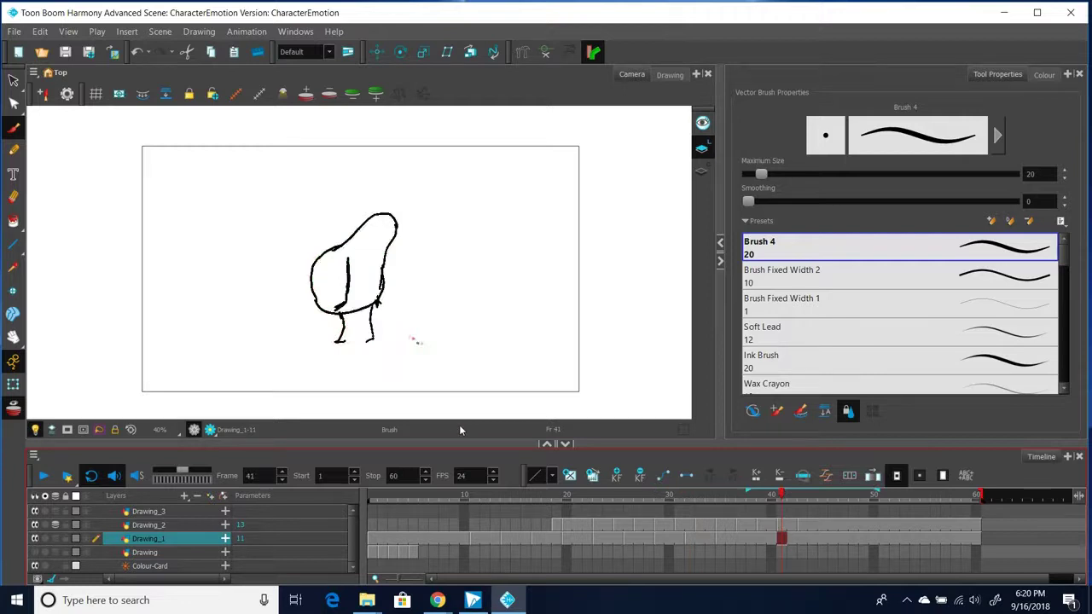
pyautogui.click(14, 34)
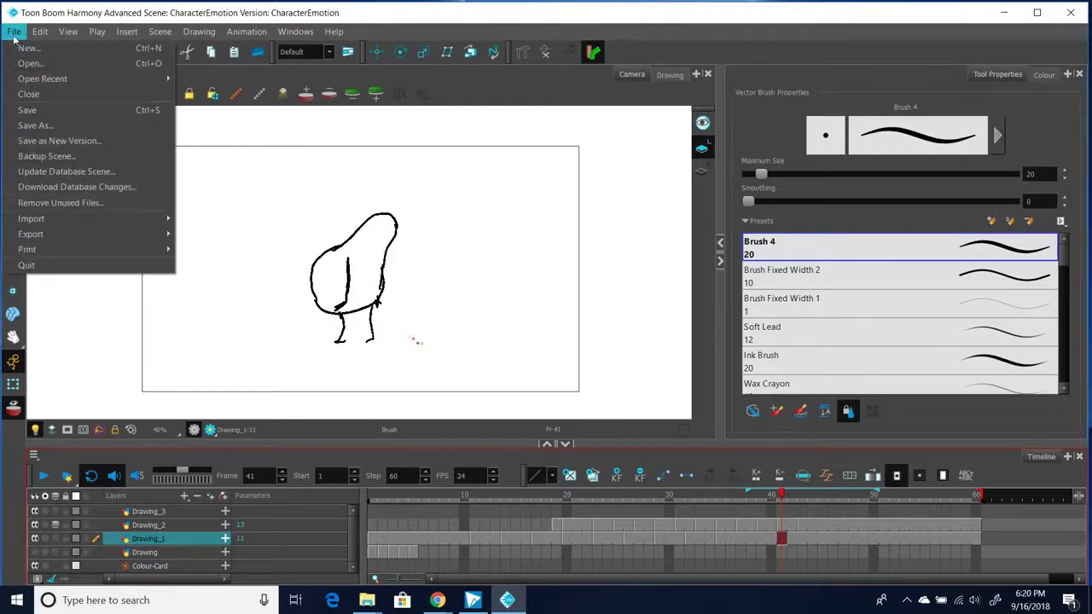
pyautogui.moveTo(52, 238)
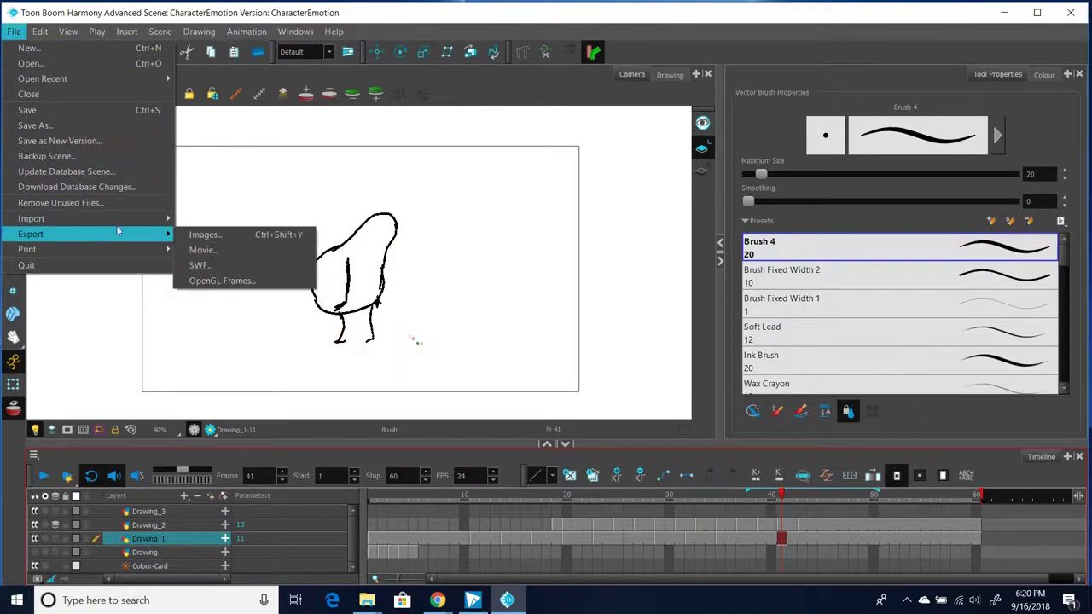
pyautogui.click(199, 250)
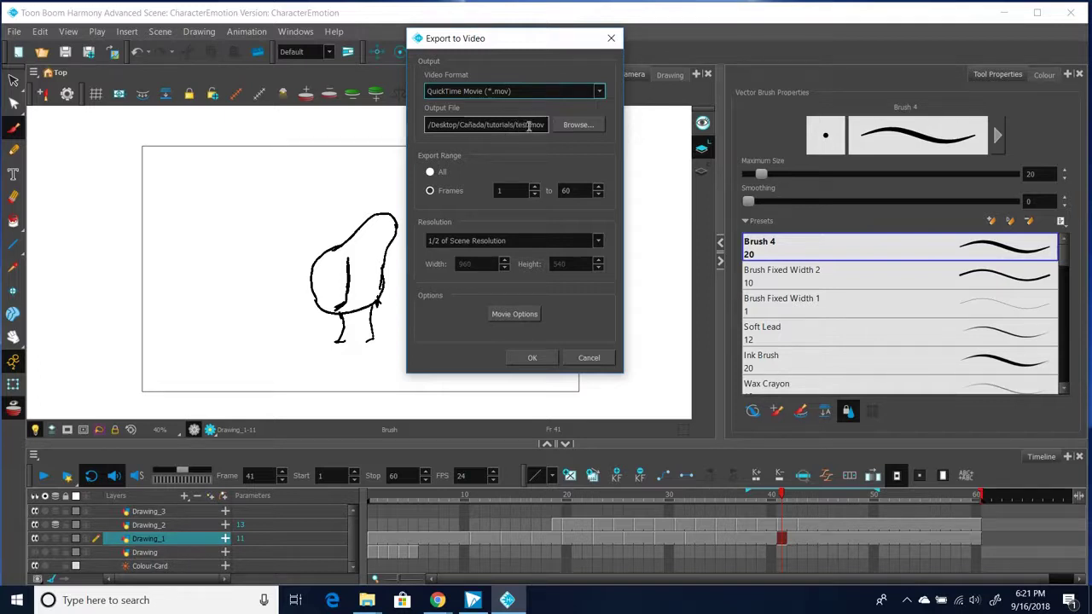
pyautogui.moveTo(516, 124); pyautogui.dragTo(540, 125)
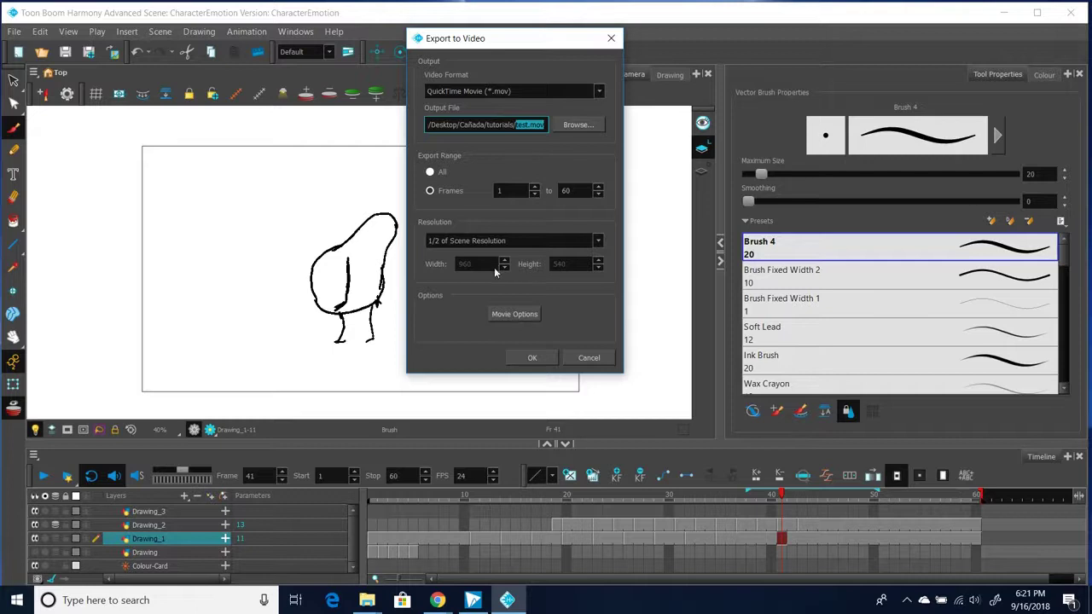
pyautogui.click(532, 358)
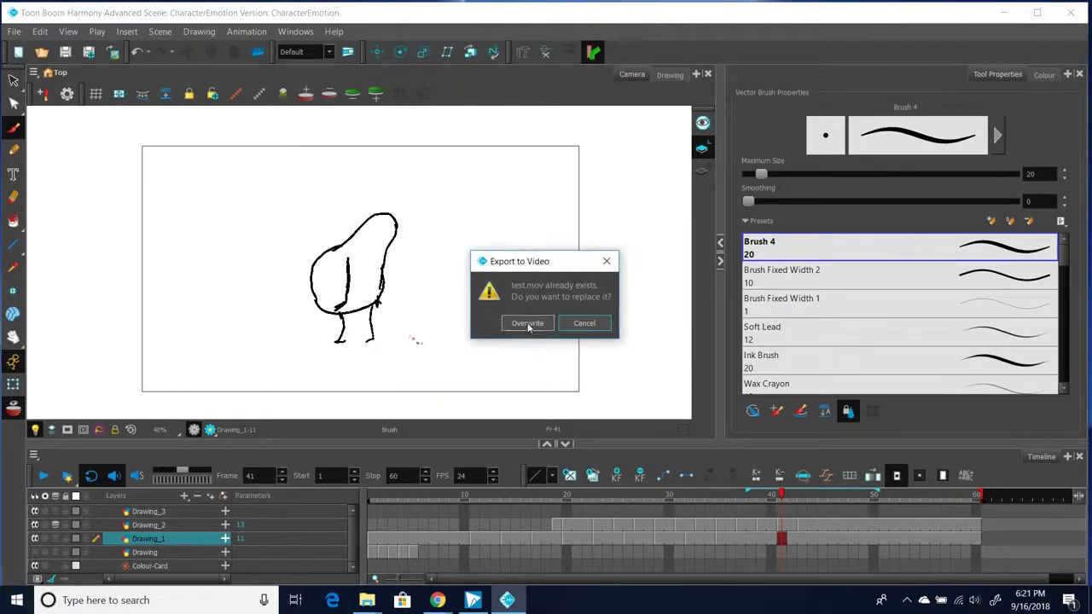
pyautogui.click(528, 325)
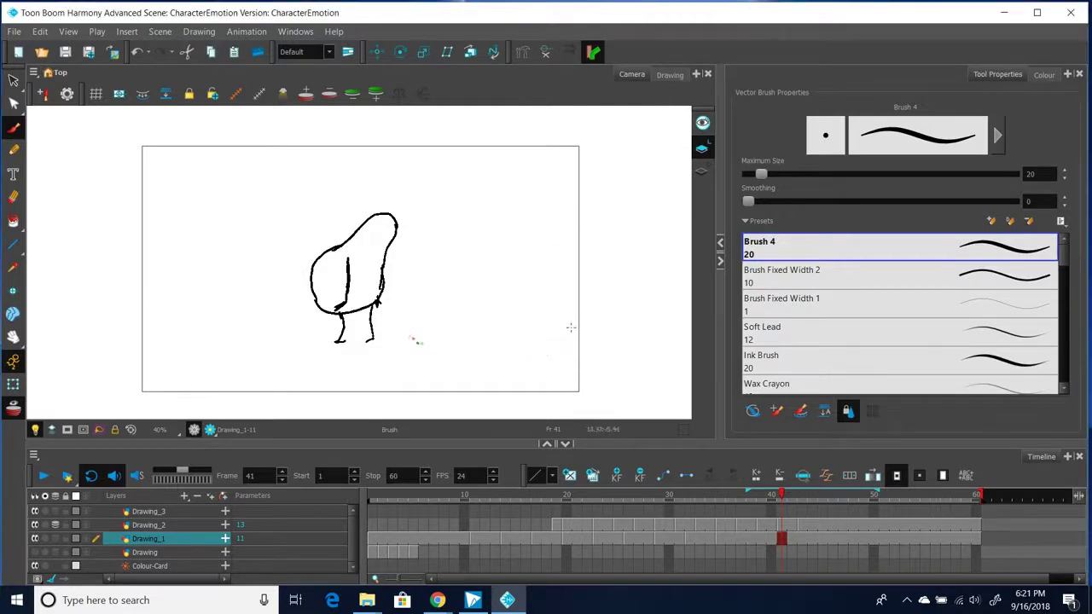
# Step: Minimize the animation window, go to the tutorials folder in File Explorer, and open the exported test movie with QuickTime Player
pyautogui.click(1003, 14)
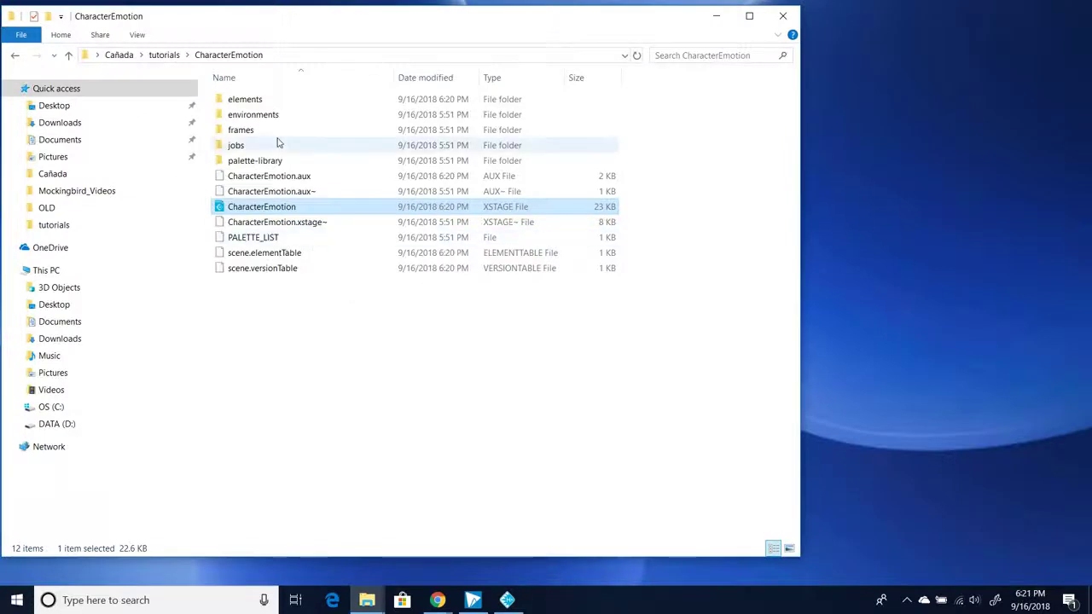
pyautogui.click(163, 54)
pyautogui.click(232, 177)
pyautogui.rightClick(232, 179)
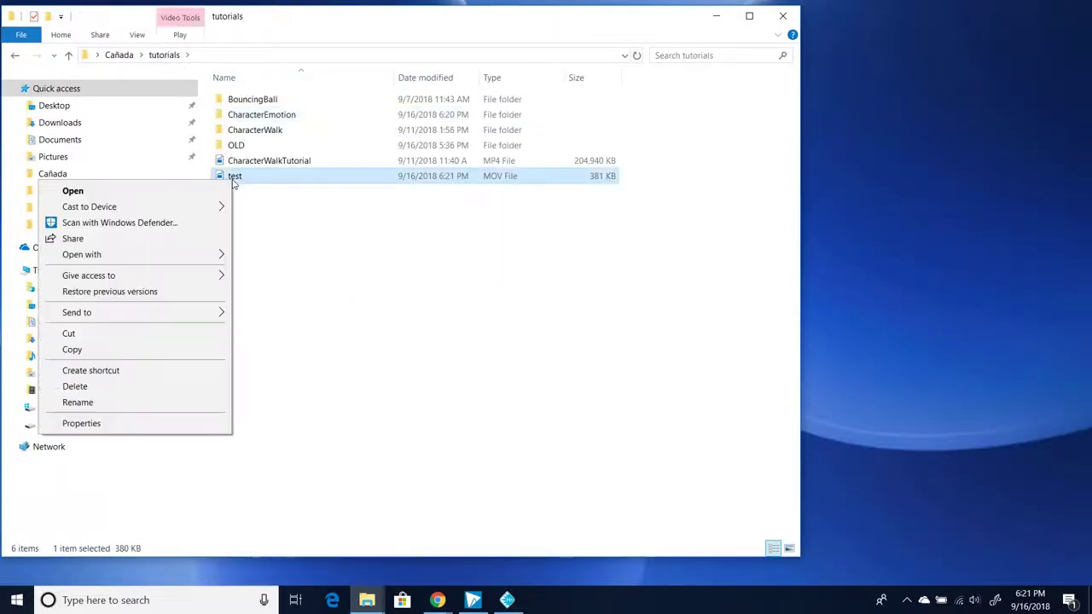
pyautogui.moveTo(193, 263)
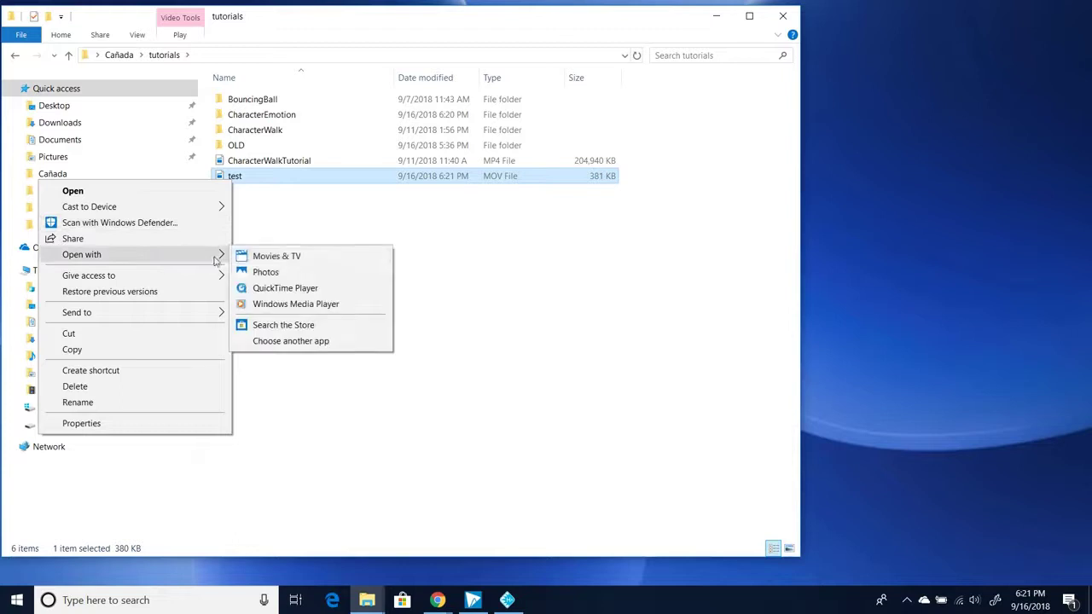
pyautogui.click(290, 288)
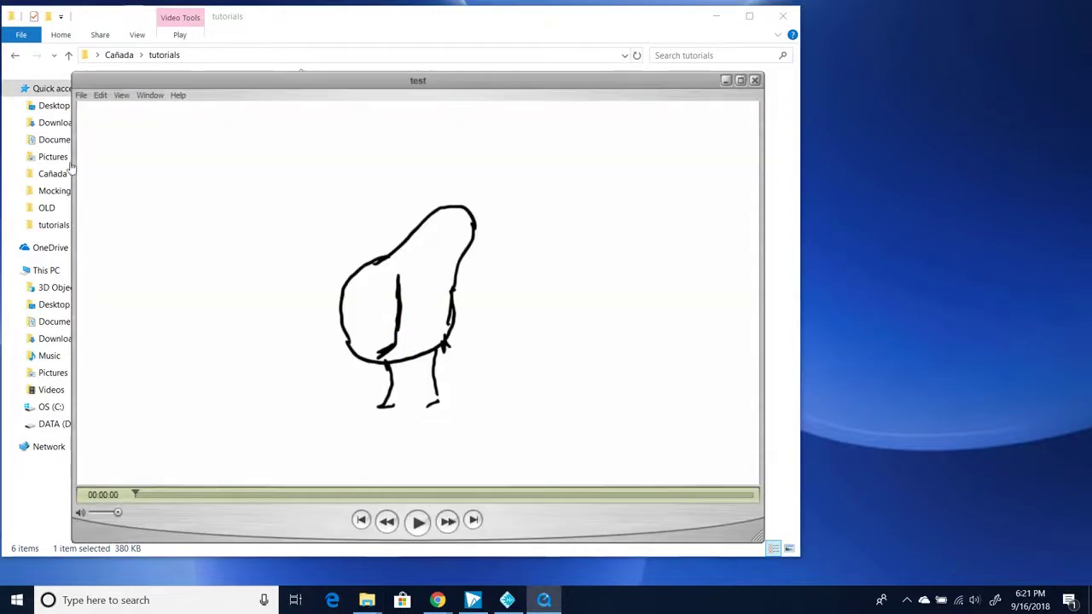
# Step: Turn on looping for the test movie, play it to review the animation, and close the player
pyautogui.click(102, 101)
pyautogui.moveTo(83, 100)
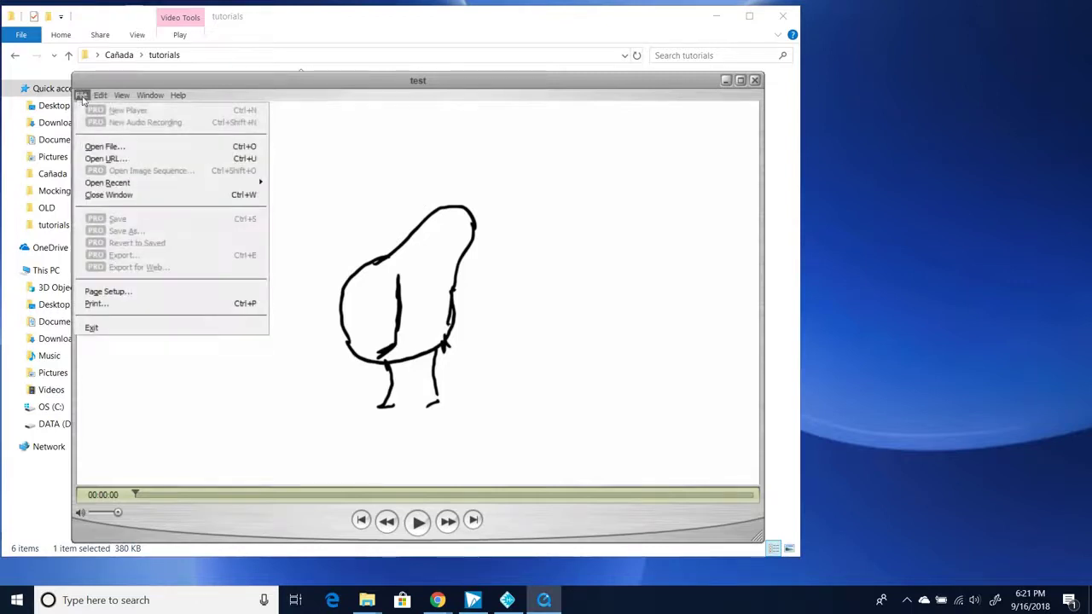
pyautogui.moveTo(127, 100)
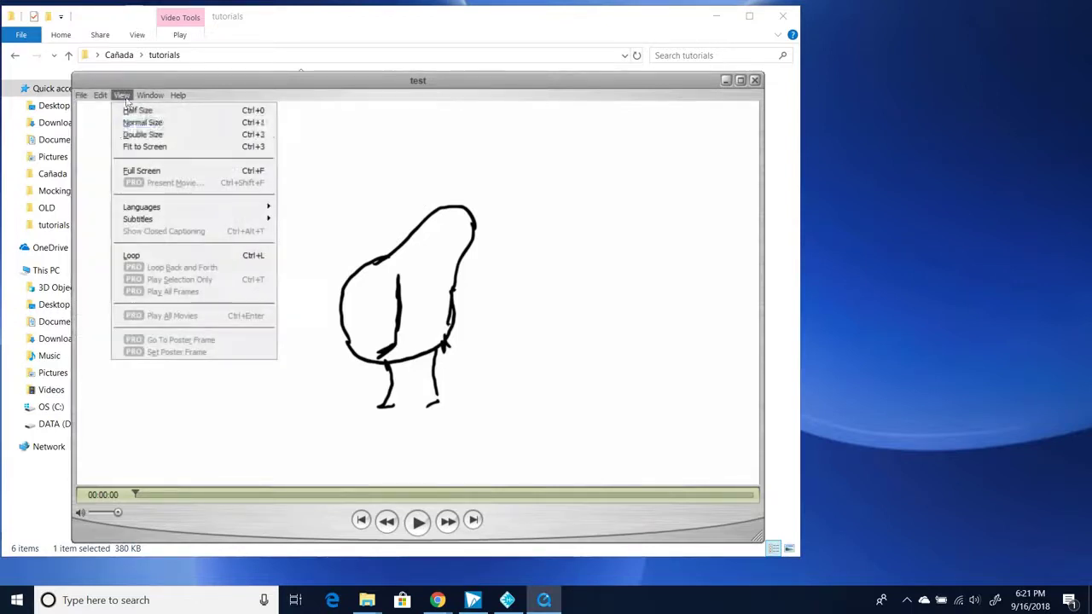
pyautogui.click(141, 256)
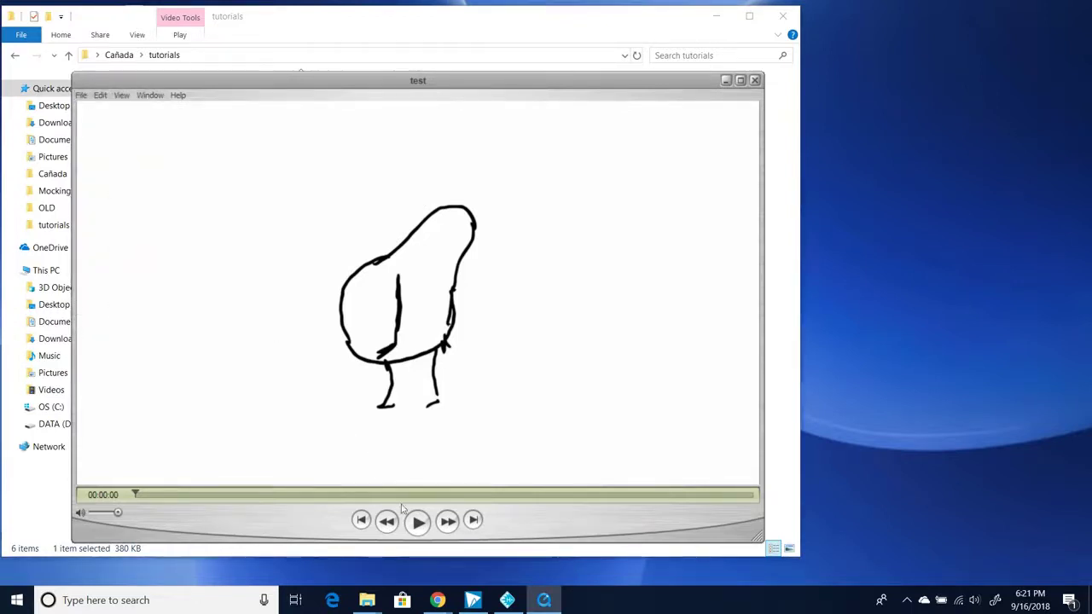
pyautogui.click(419, 523)
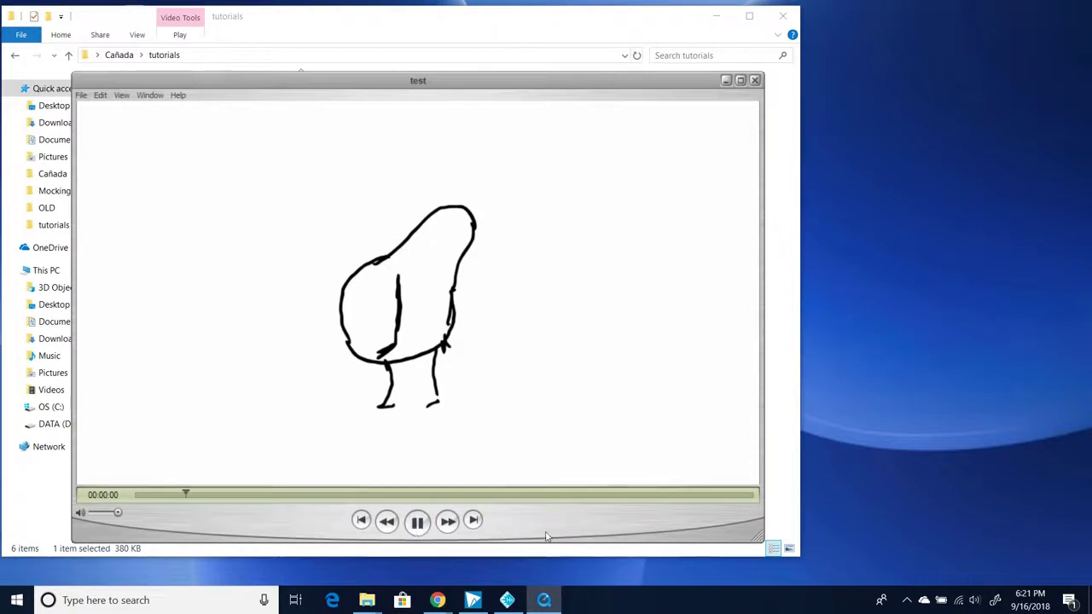
pyautogui.click(418, 524)
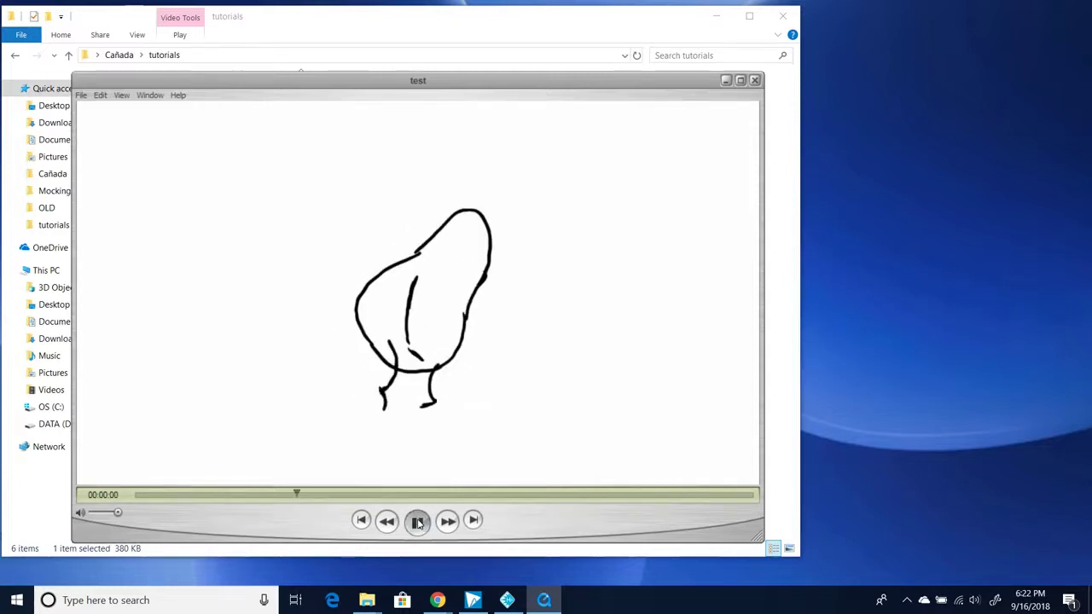
pyautogui.click(755, 81)
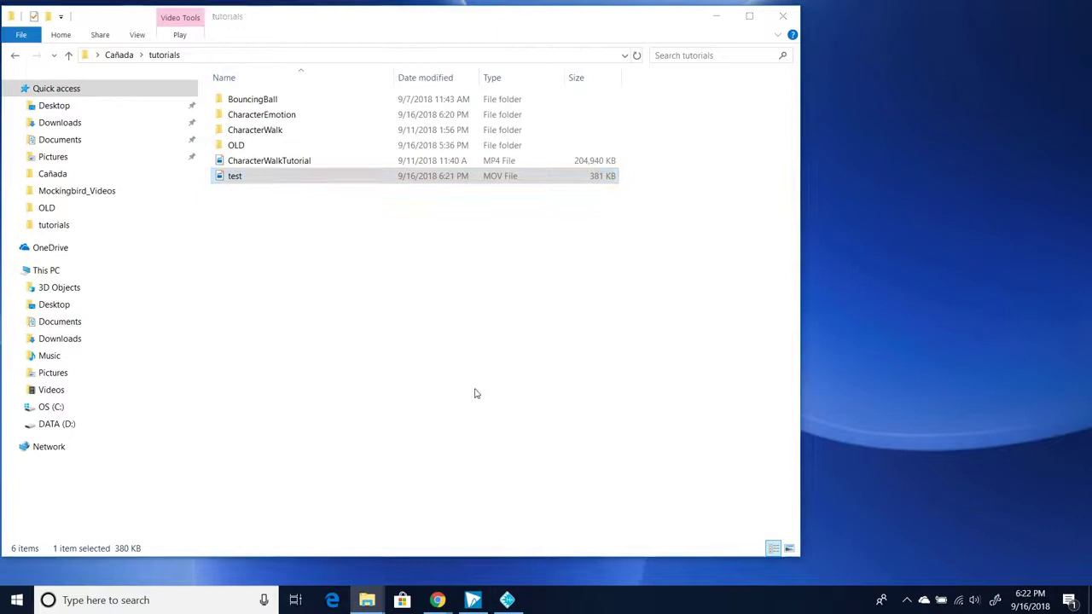
# Step: Switch back to Toon Boom Harmony and scrub the timeline back to frame 5
pyautogui.click(512, 597)
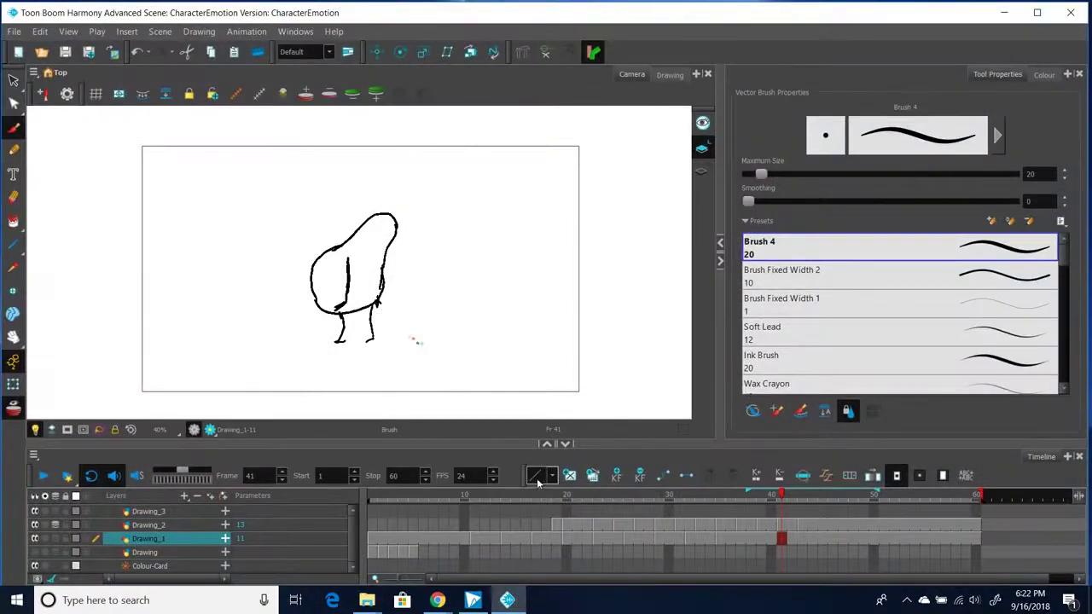
pyautogui.moveTo(579, 499)
pyautogui.mouseDown()
pyautogui.moveTo(646, 505)
pyautogui.moveTo(516, 505)
pyautogui.moveTo(833, 520)
pyautogui.moveTo(411, 496)
pyautogui.mouseUp()
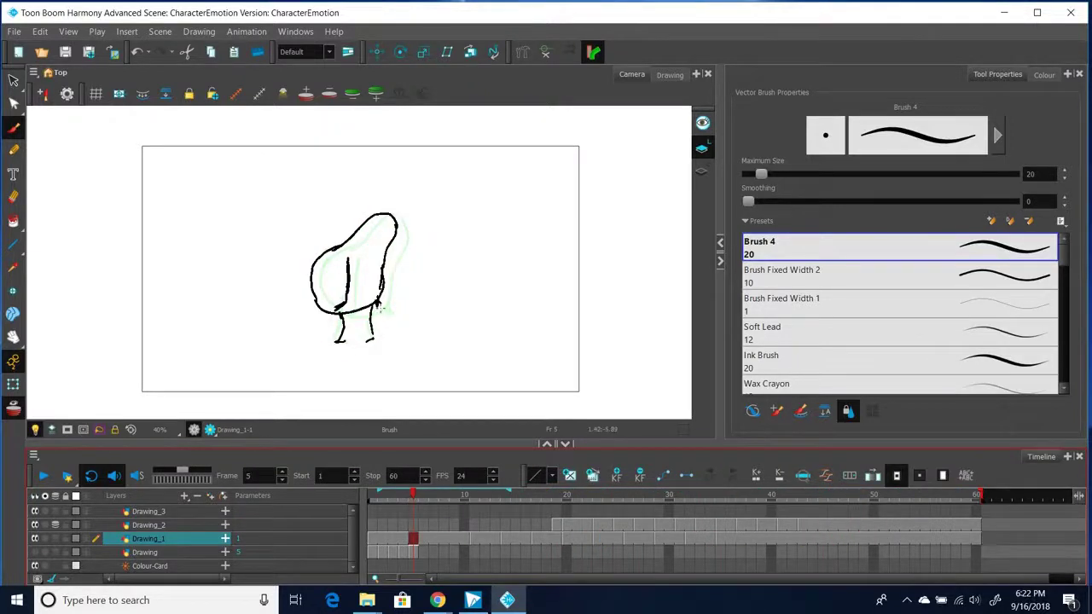